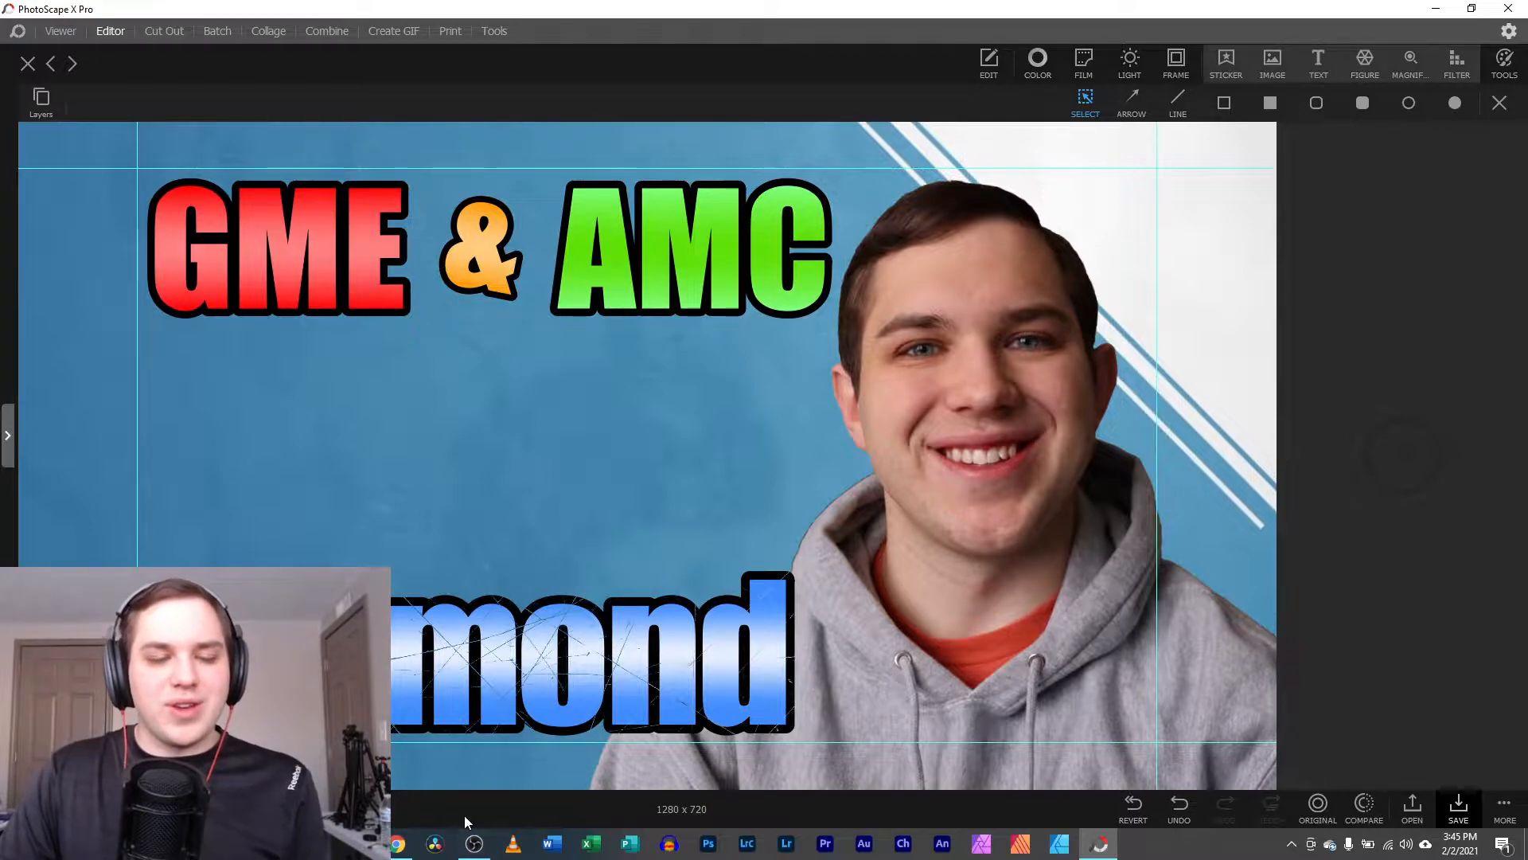
- Look at the diamond picture in Google Chrome, switch back to PhotoScape X Pro and open a second, empty window of it
left_click(399, 850)
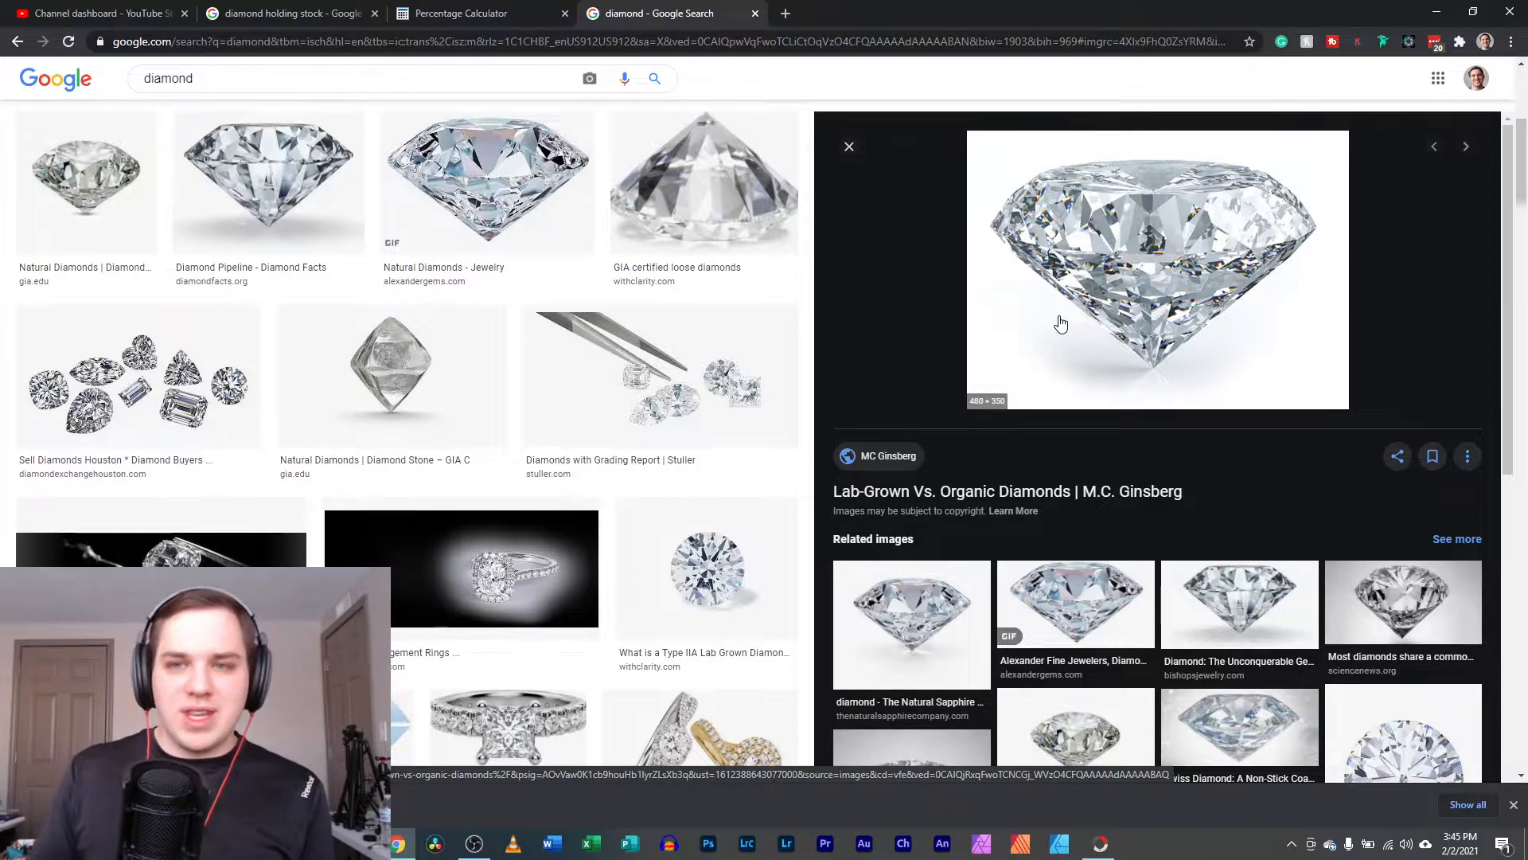
left_click(1436, 16)
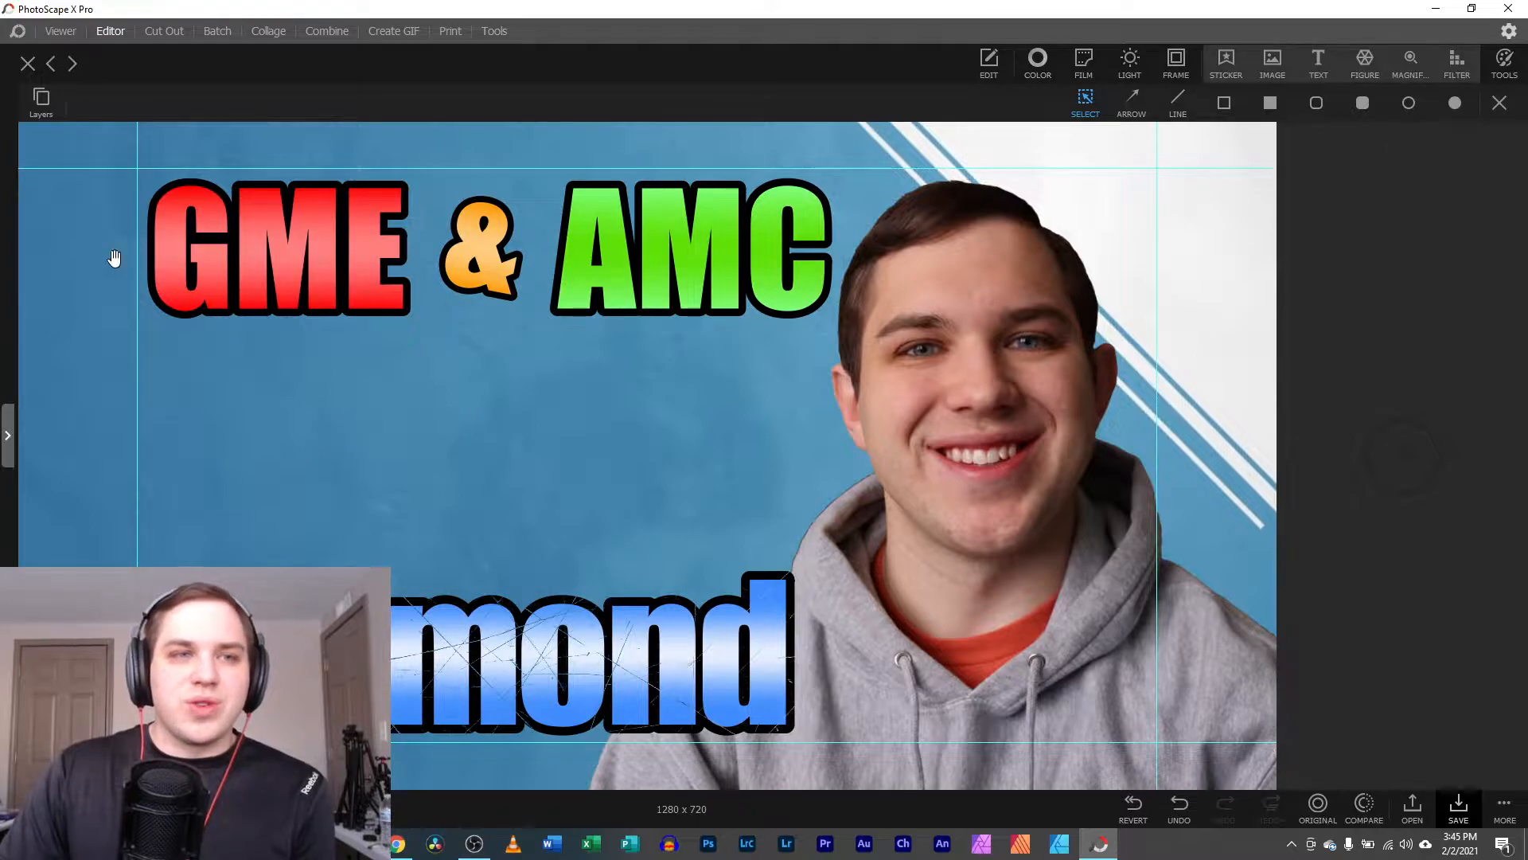
right_click(1117, 855)
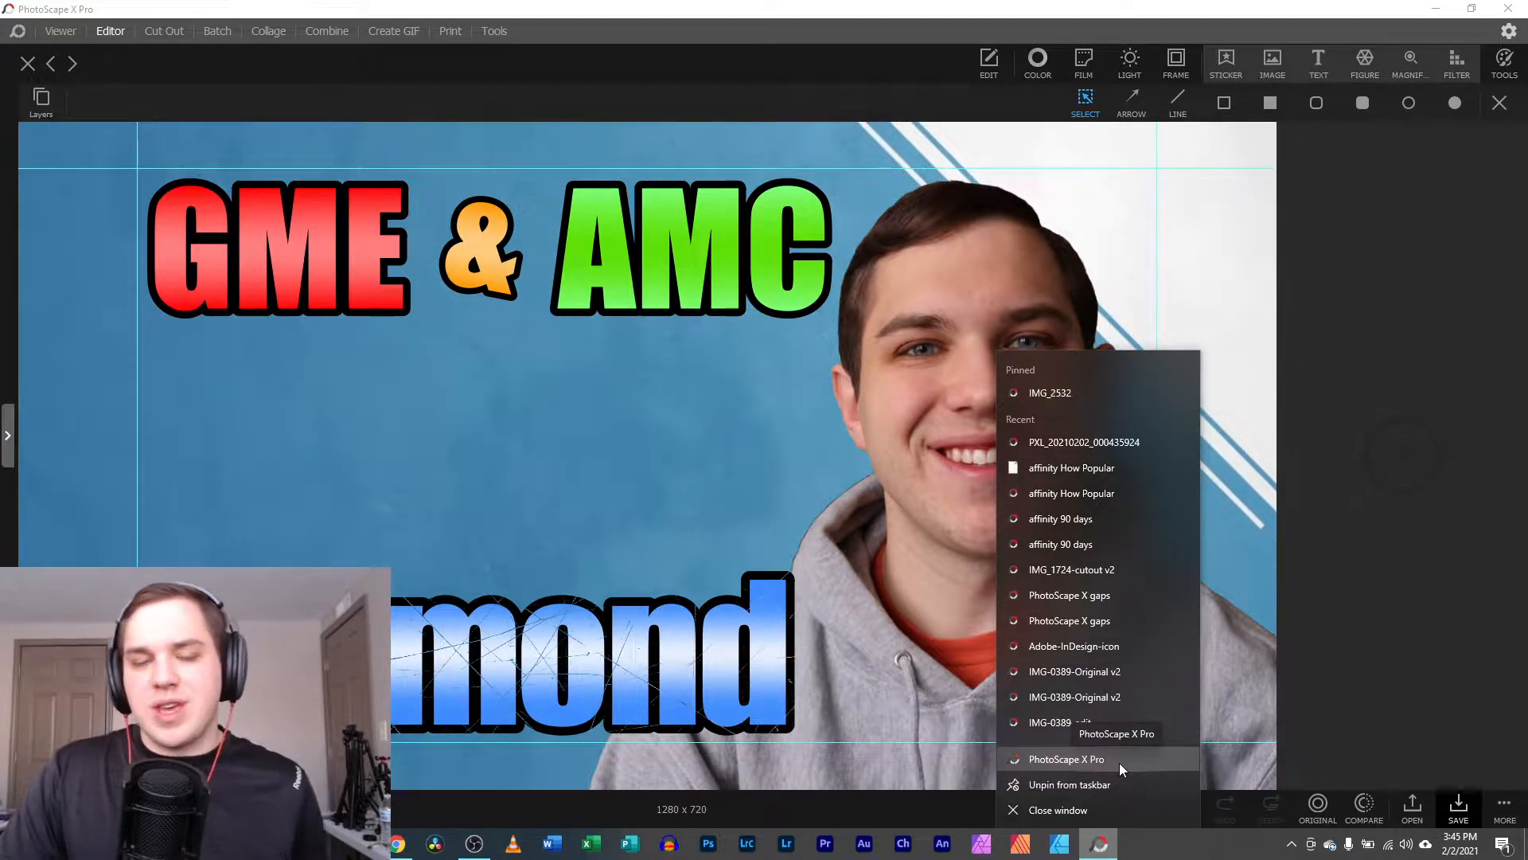
left_click(1119, 761)
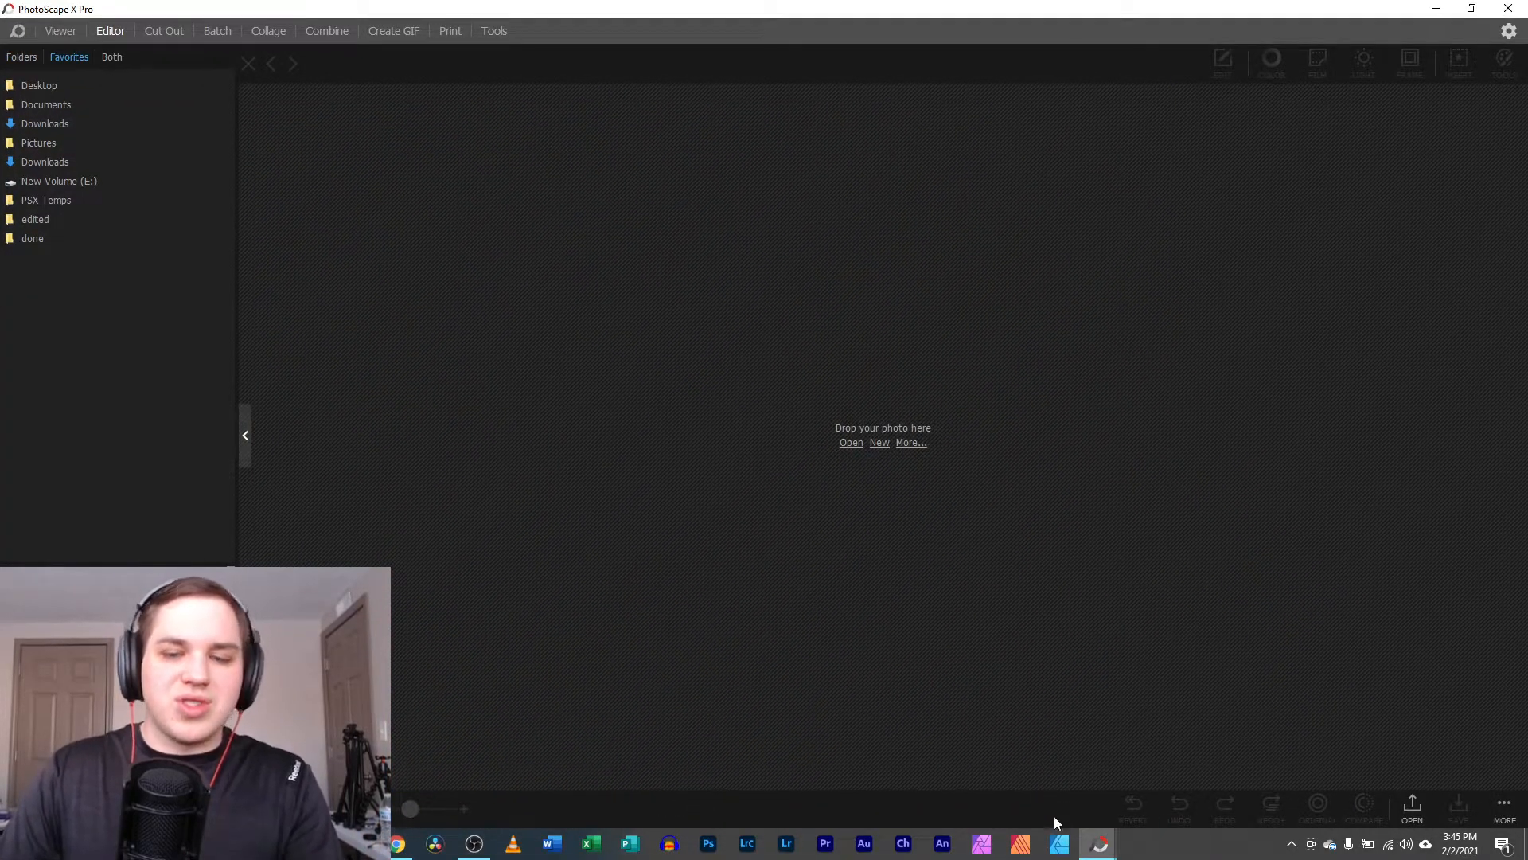
mouse_move(1095, 852)
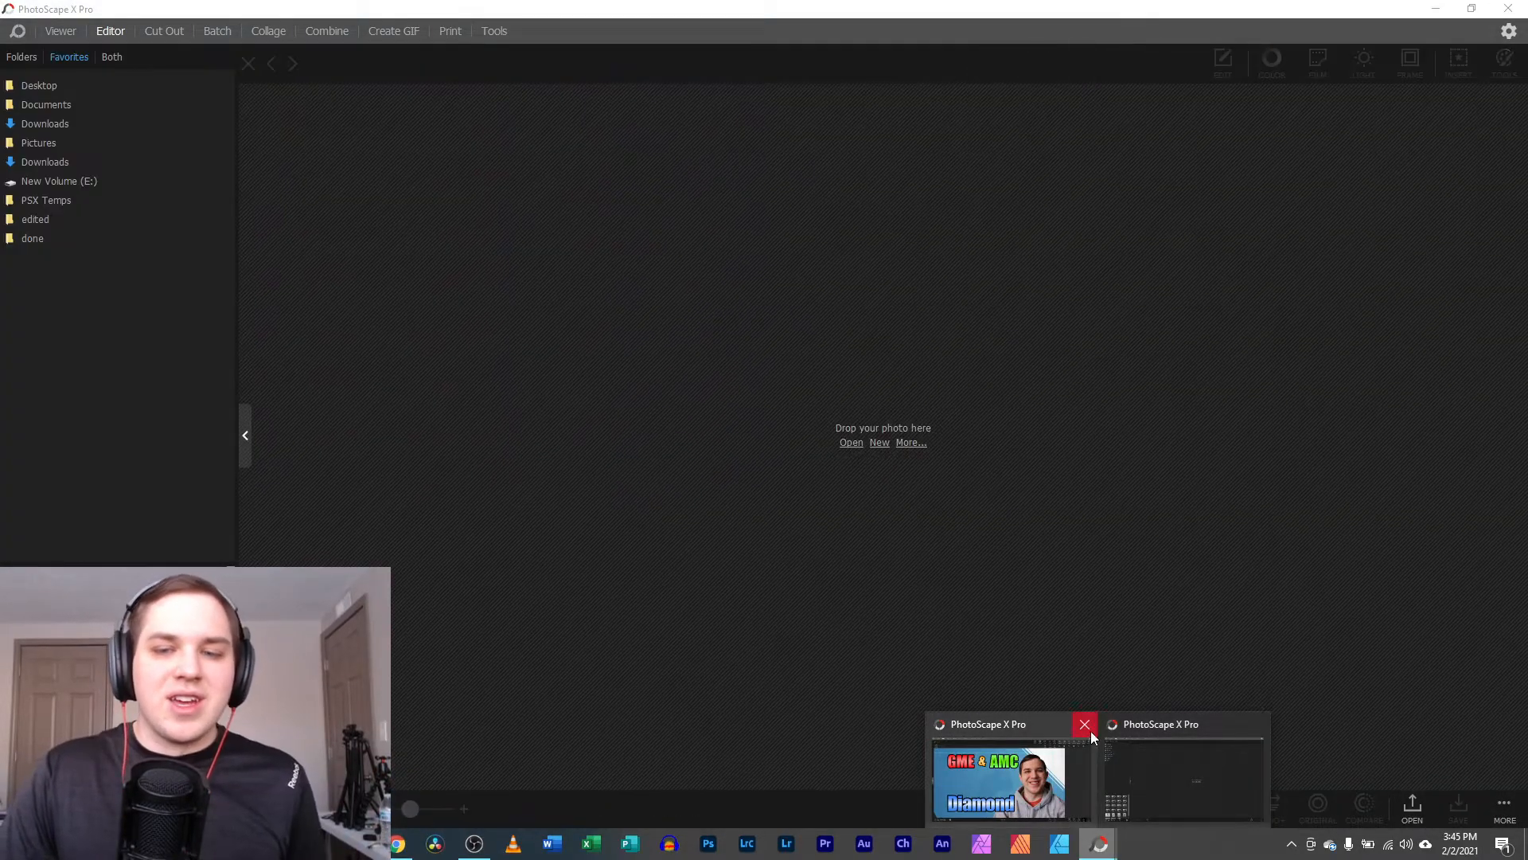
left_click(1168, 776)
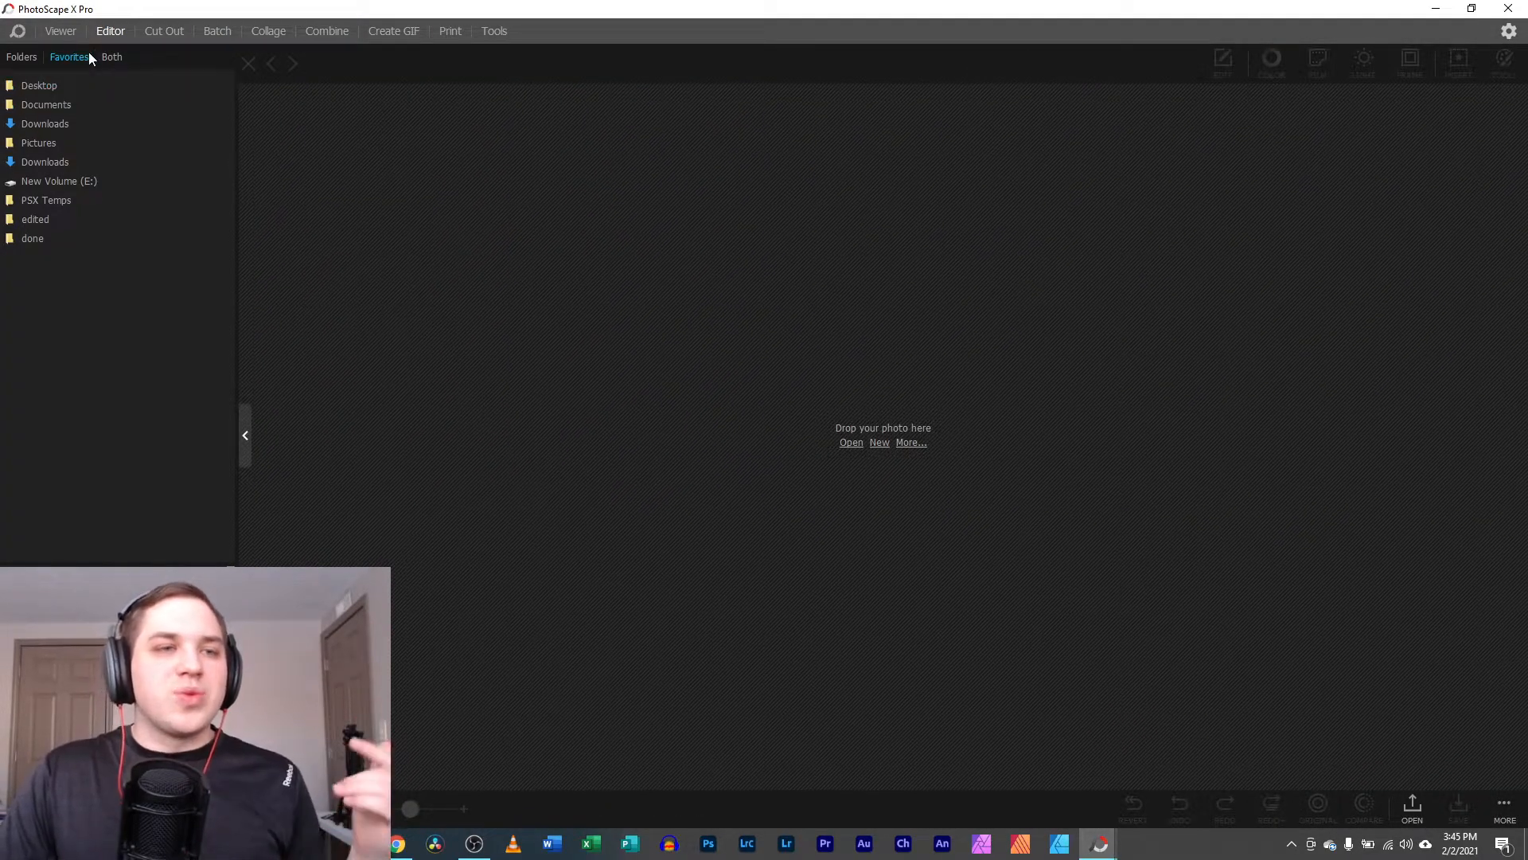
left_click(35, 86)
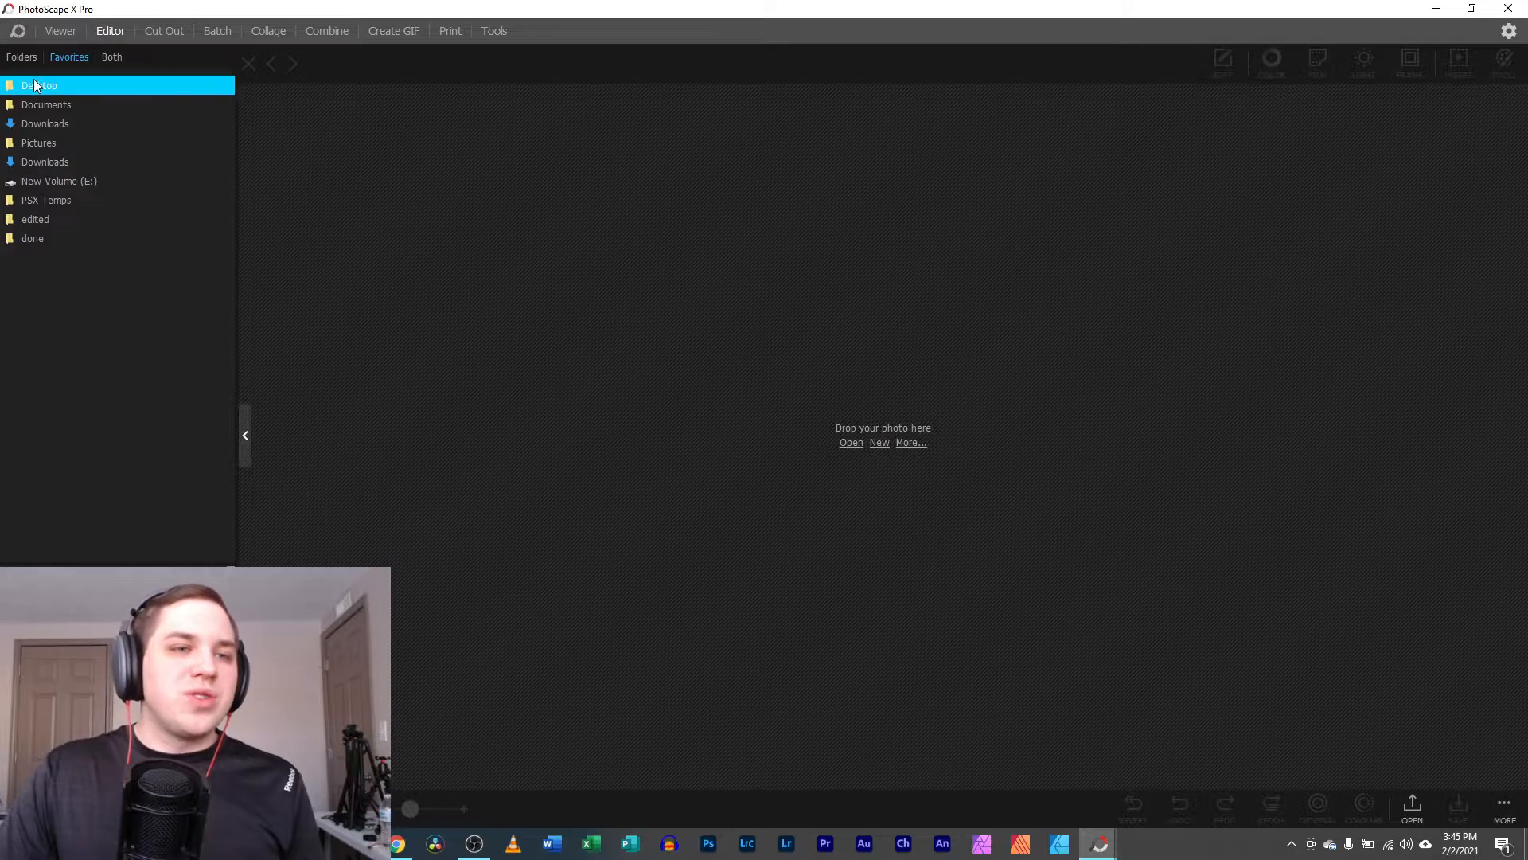
left_click(44, 160)
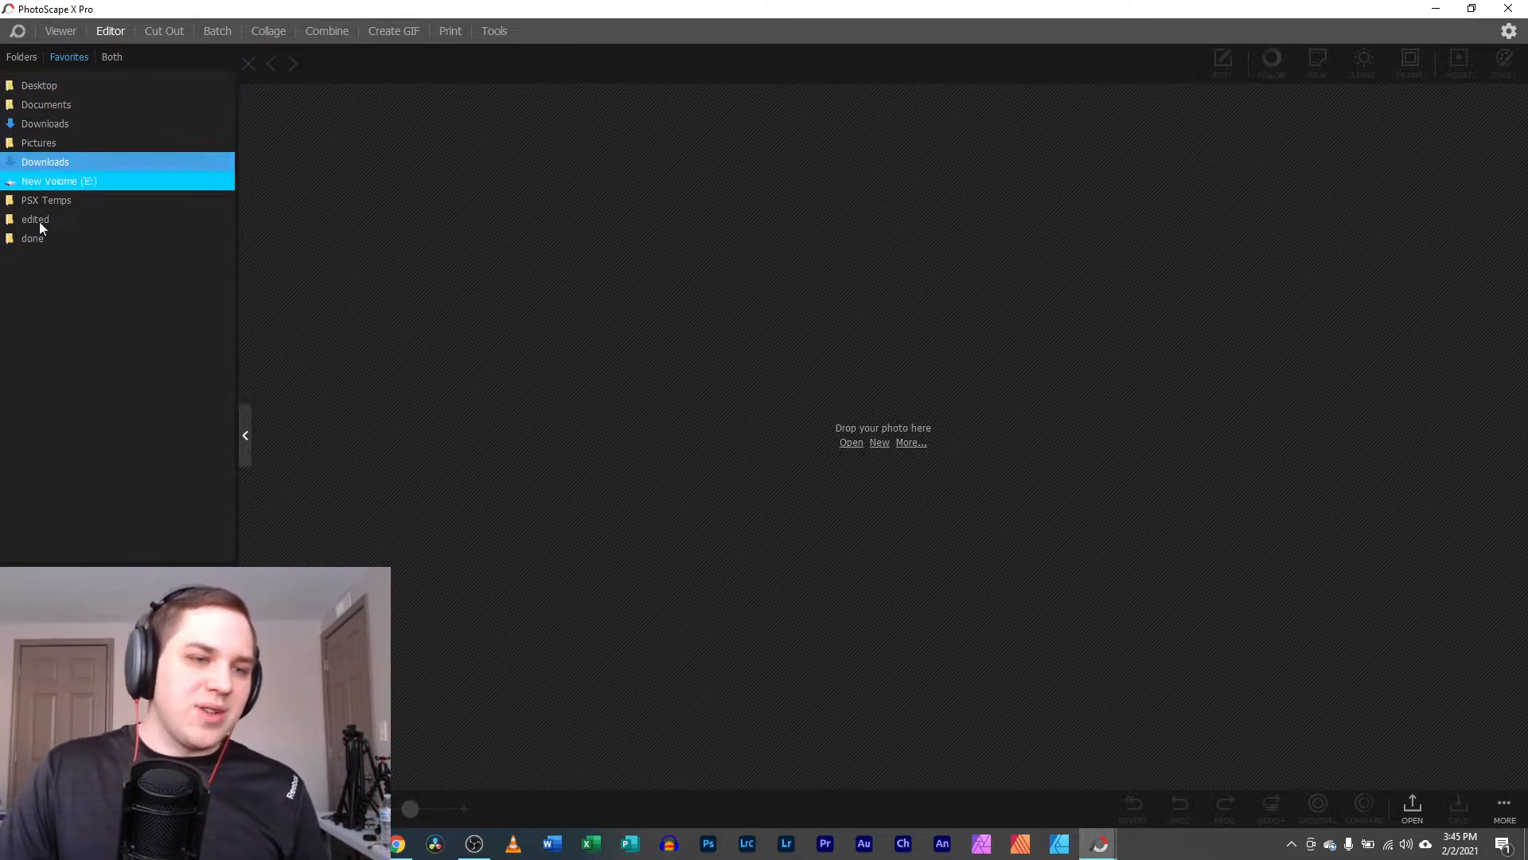
left_click(74, 142)
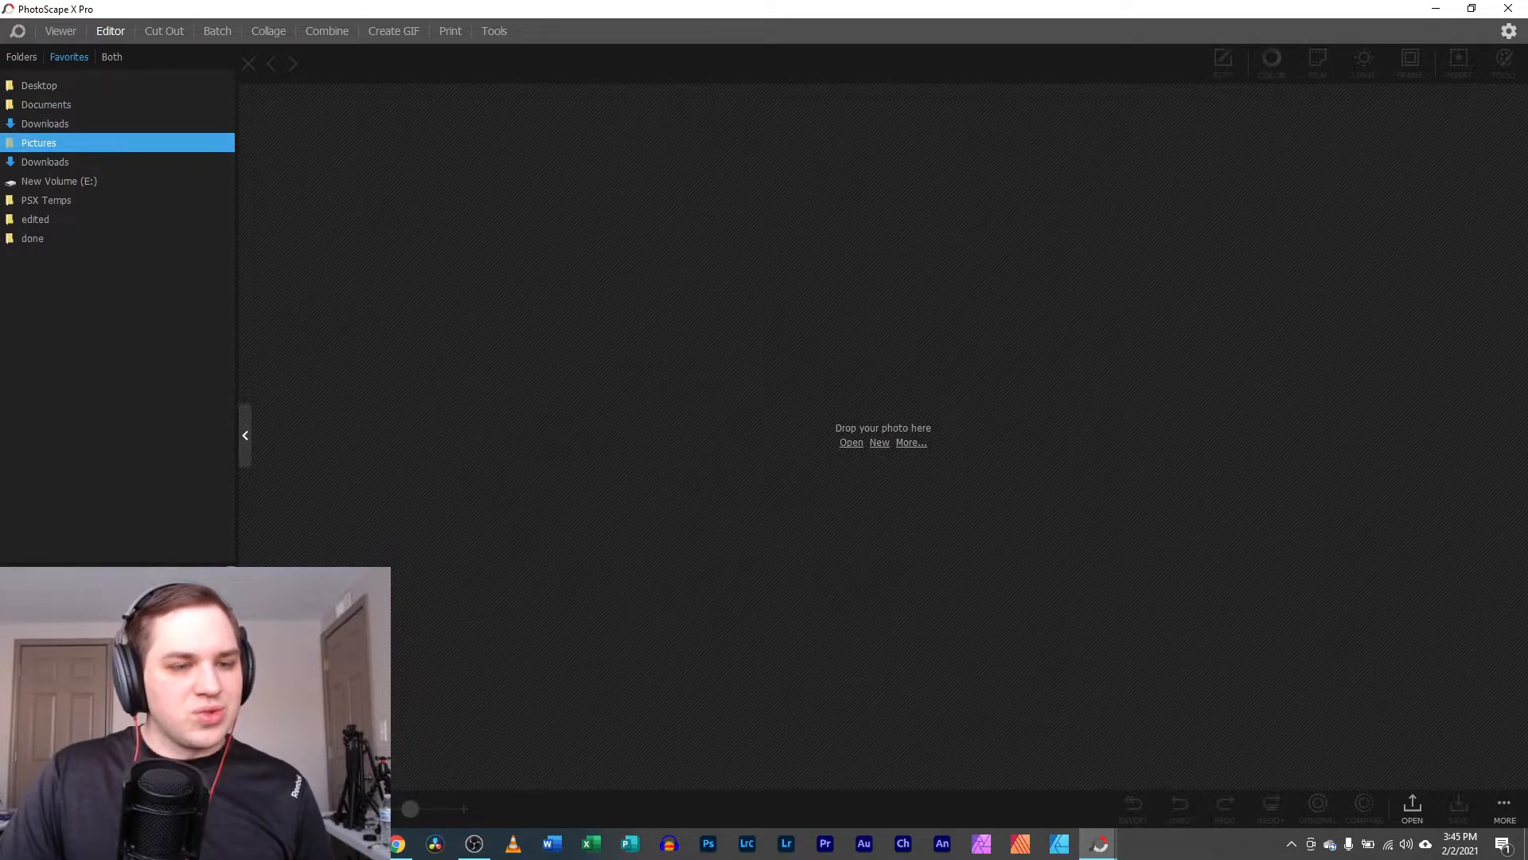
- Load the downloaded diamondforblog.-1.jpg from Chrome into the Editor of the empty PhotoScape X Pro window
left_click(398, 846)
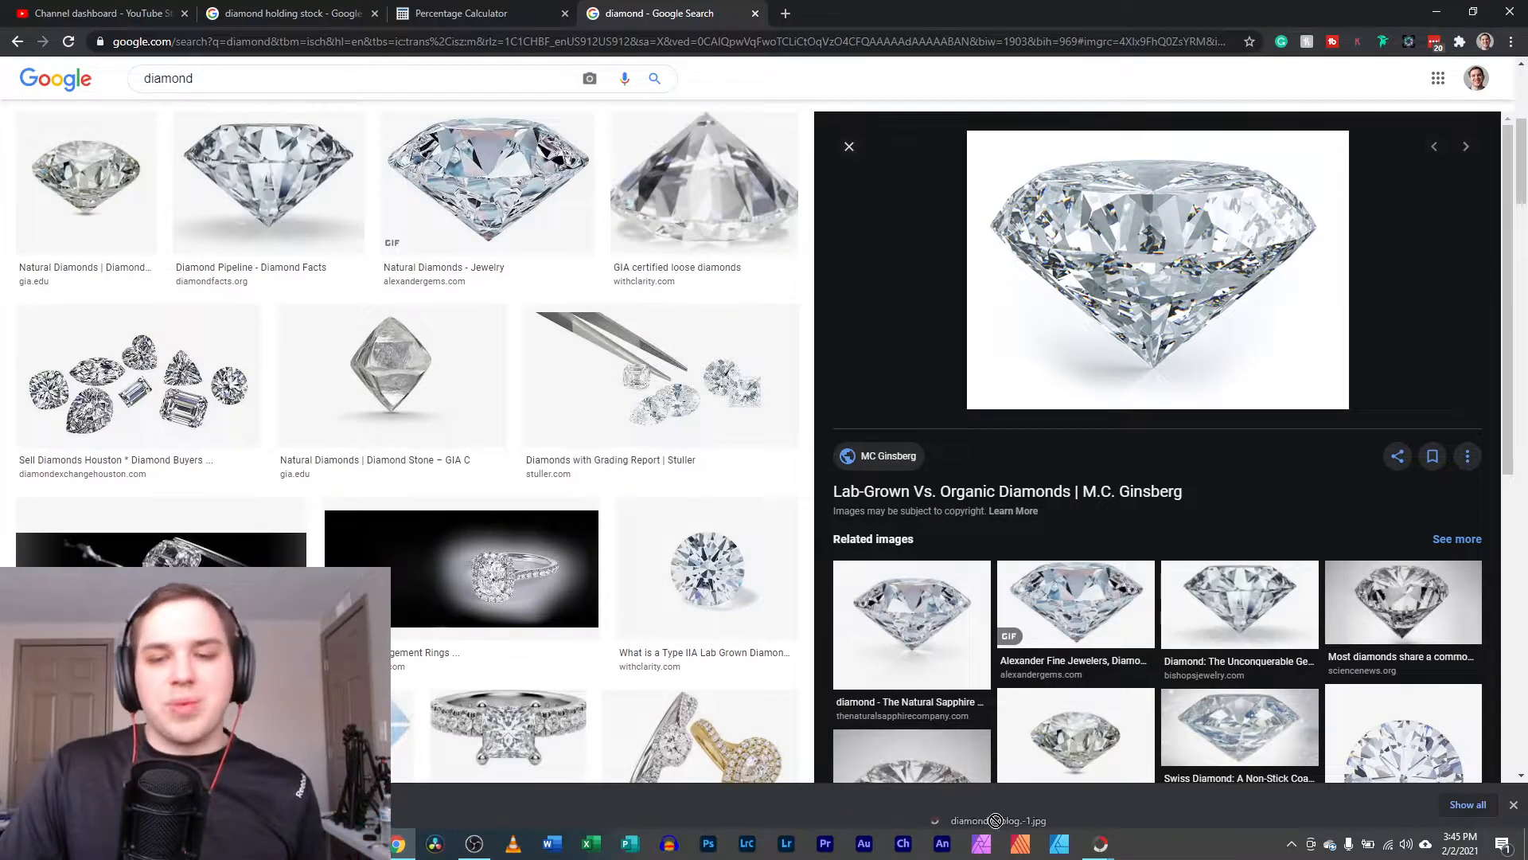
mouse_move(1101, 843)
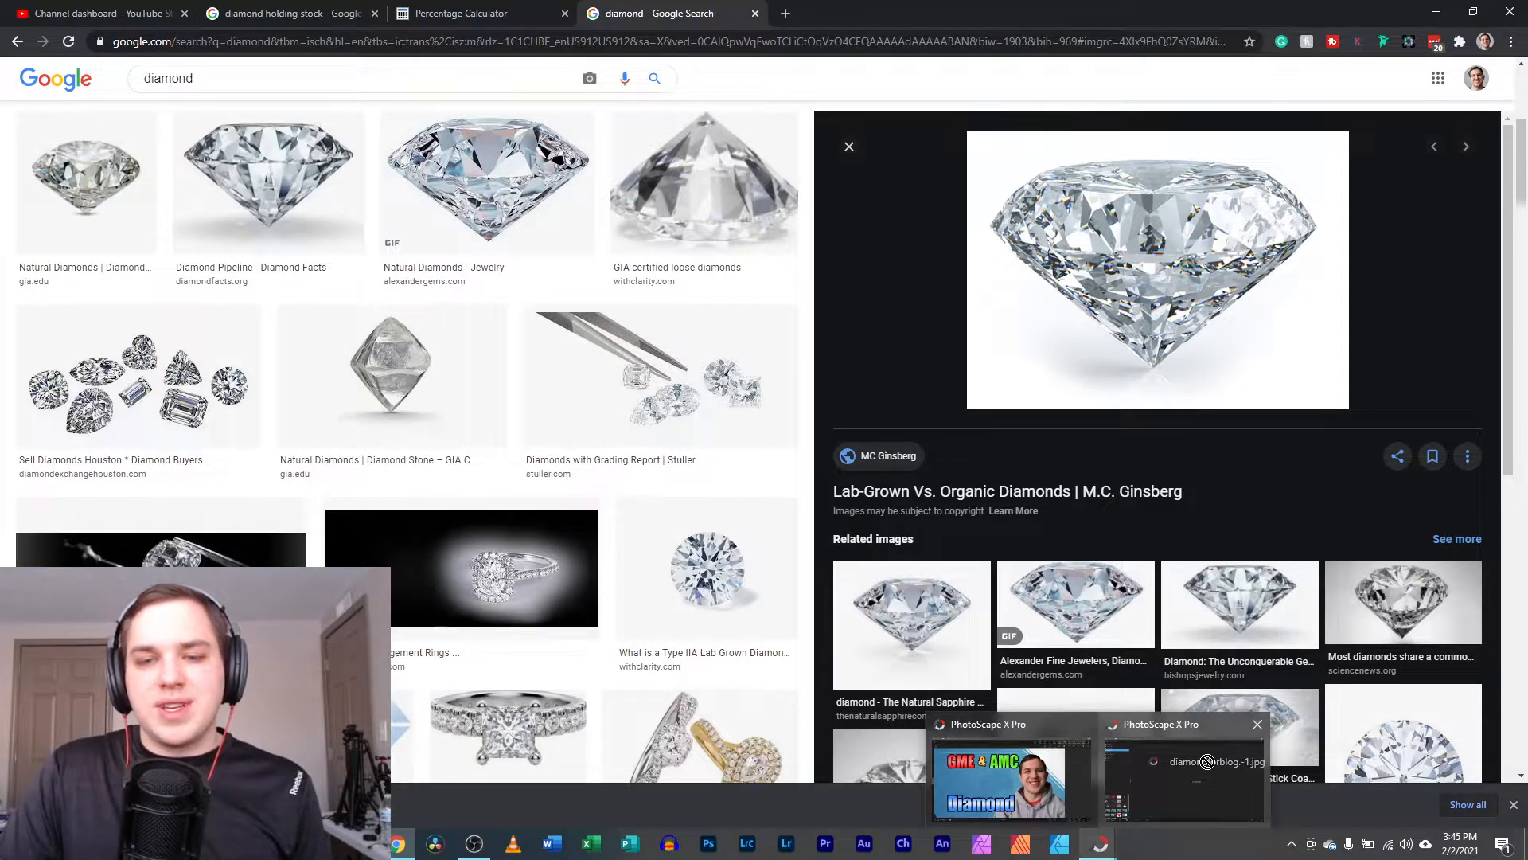
left_click_drag(1207, 761, 1013, 671)
left_click_drag(827, 478, 826, 475)
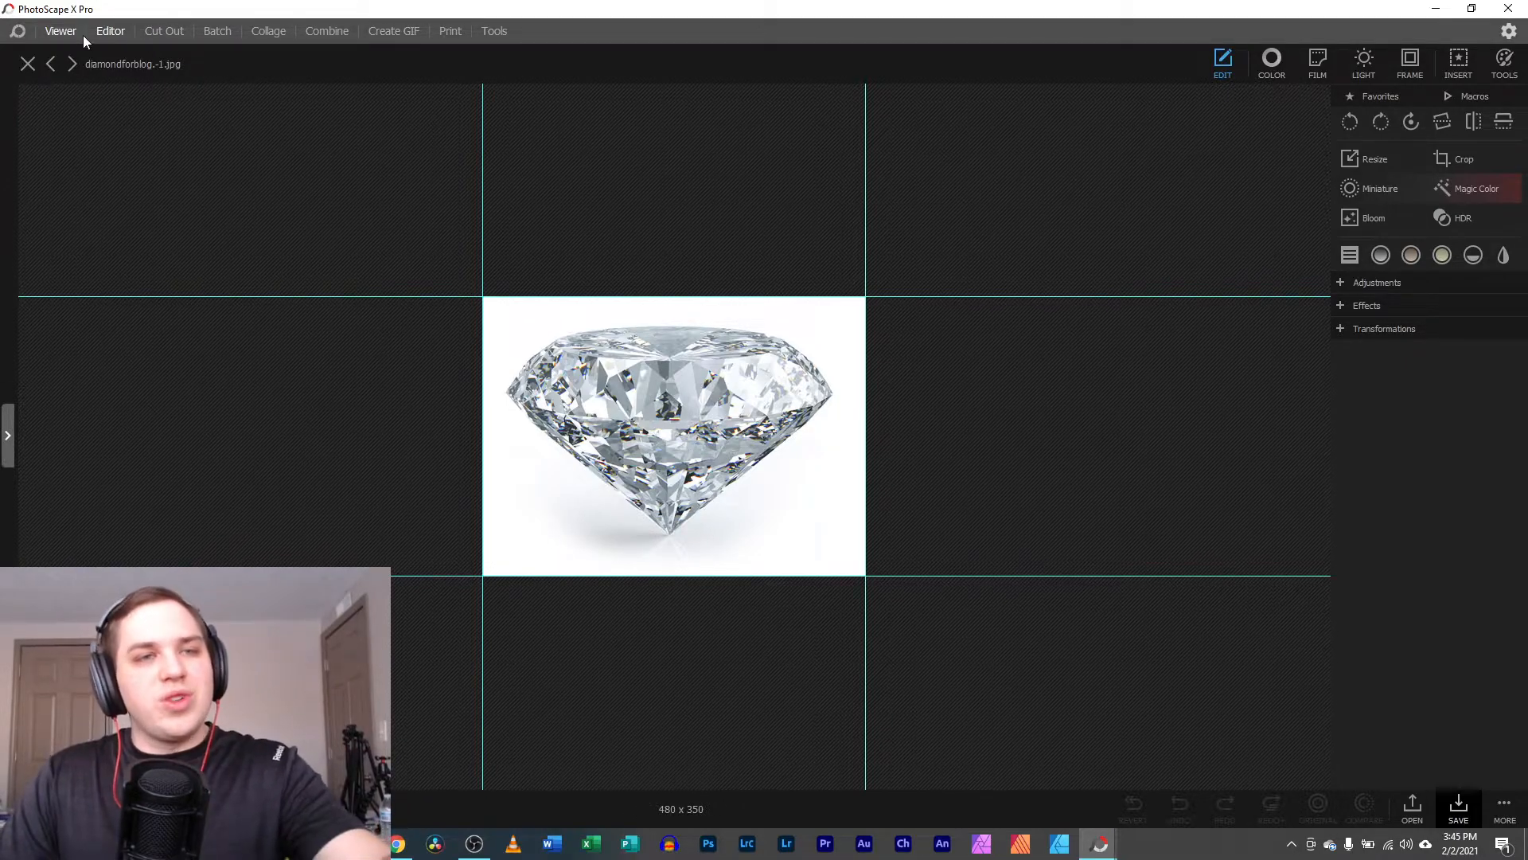
- Load the downloaded diamondforblog.-1.jpg from Chrome into the Cut Out workspace of PhotoScape X Pro
left_click(160, 33)
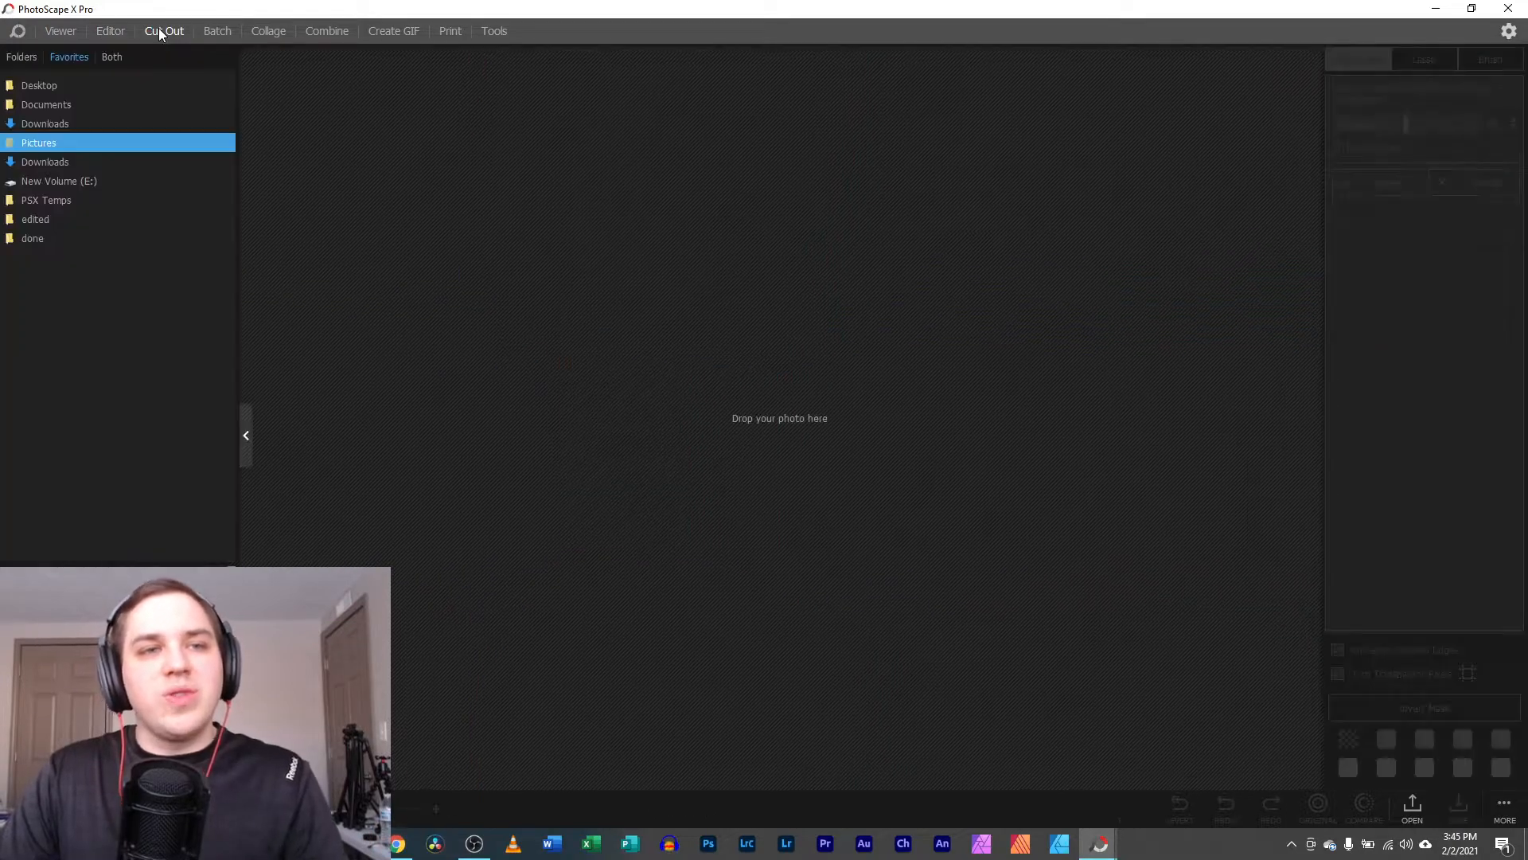
left_click(401, 852)
mouse_move(1098, 843)
left_click_drag(1098, 843, 769, 386)
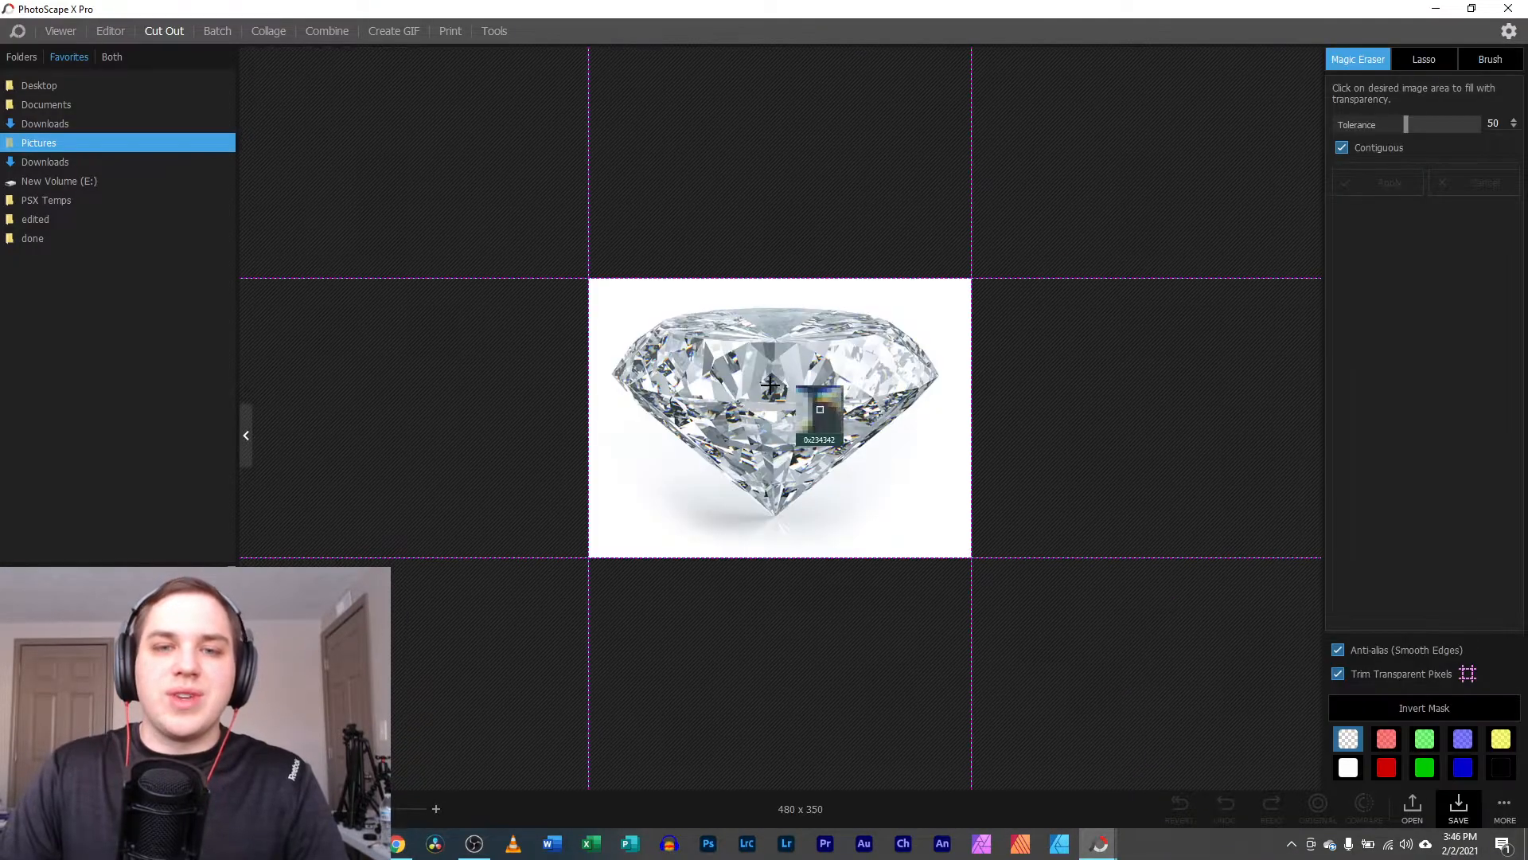
- Trace a loose Lasso outline around the diamond with a closed path and invert the mask to keep the diamond
left_click_drag(357, 809, 393, 809)
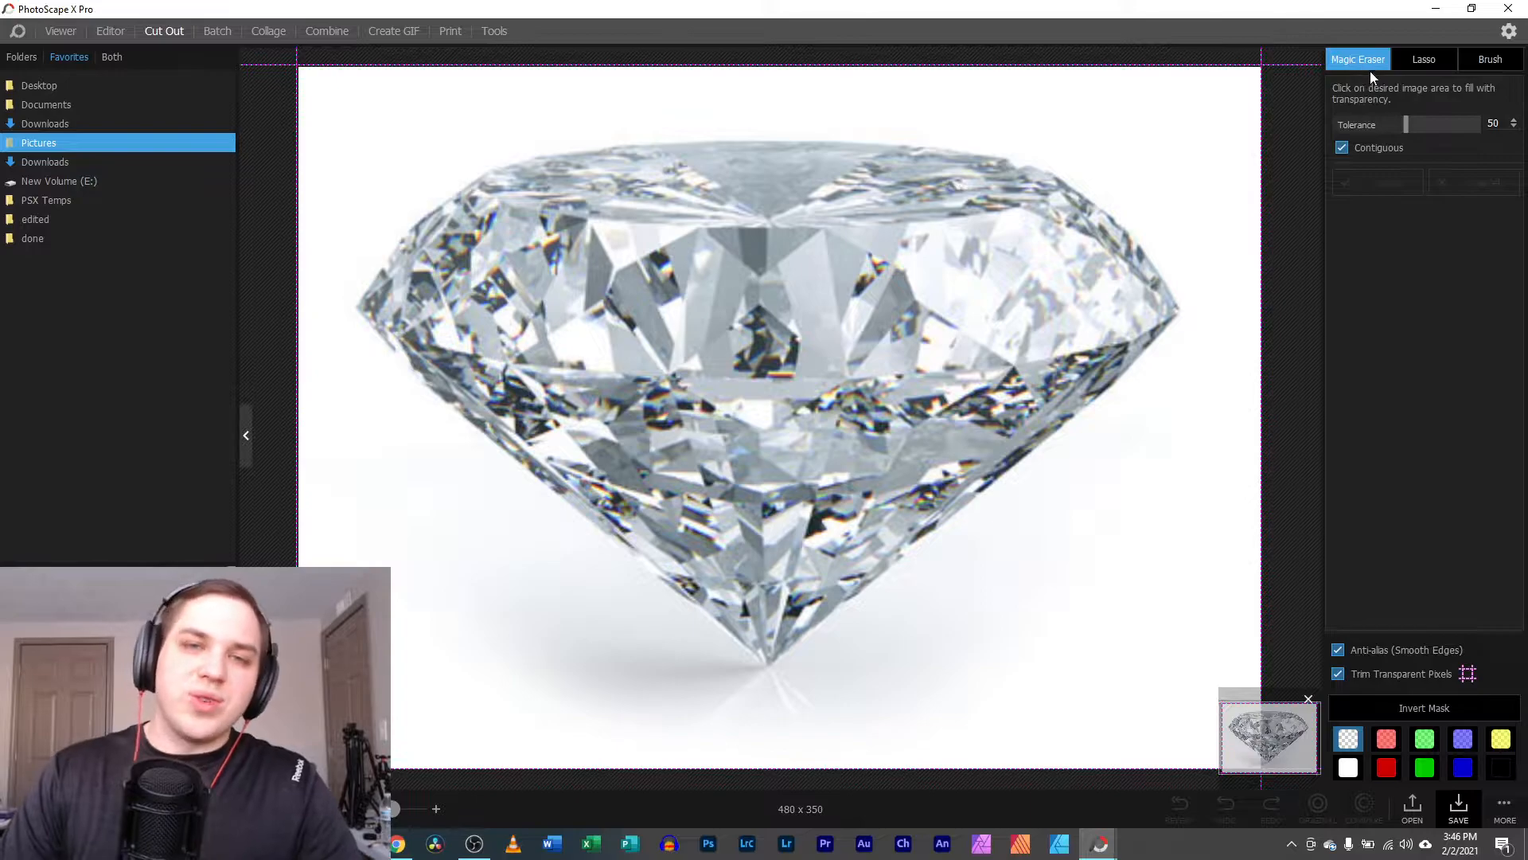
left_click(1415, 64)
mouse_move(765, 689)
left_mouse_down()
mouse_move(863, 639)
mouse_move(1045, 493)
mouse_move(1195, 313)
mouse_move(1169, 246)
mouse_move(1010, 134)
mouse_move(699, 113)
mouse_move(484, 148)
mouse_move(402, 188)
mouse_move(339, 253)
mouse_move(343, 354)
mouse_move(402, 442)
mouse_move(624, 610)
left_mouse_up()
left_click_drag(756, 689, 774, 686)
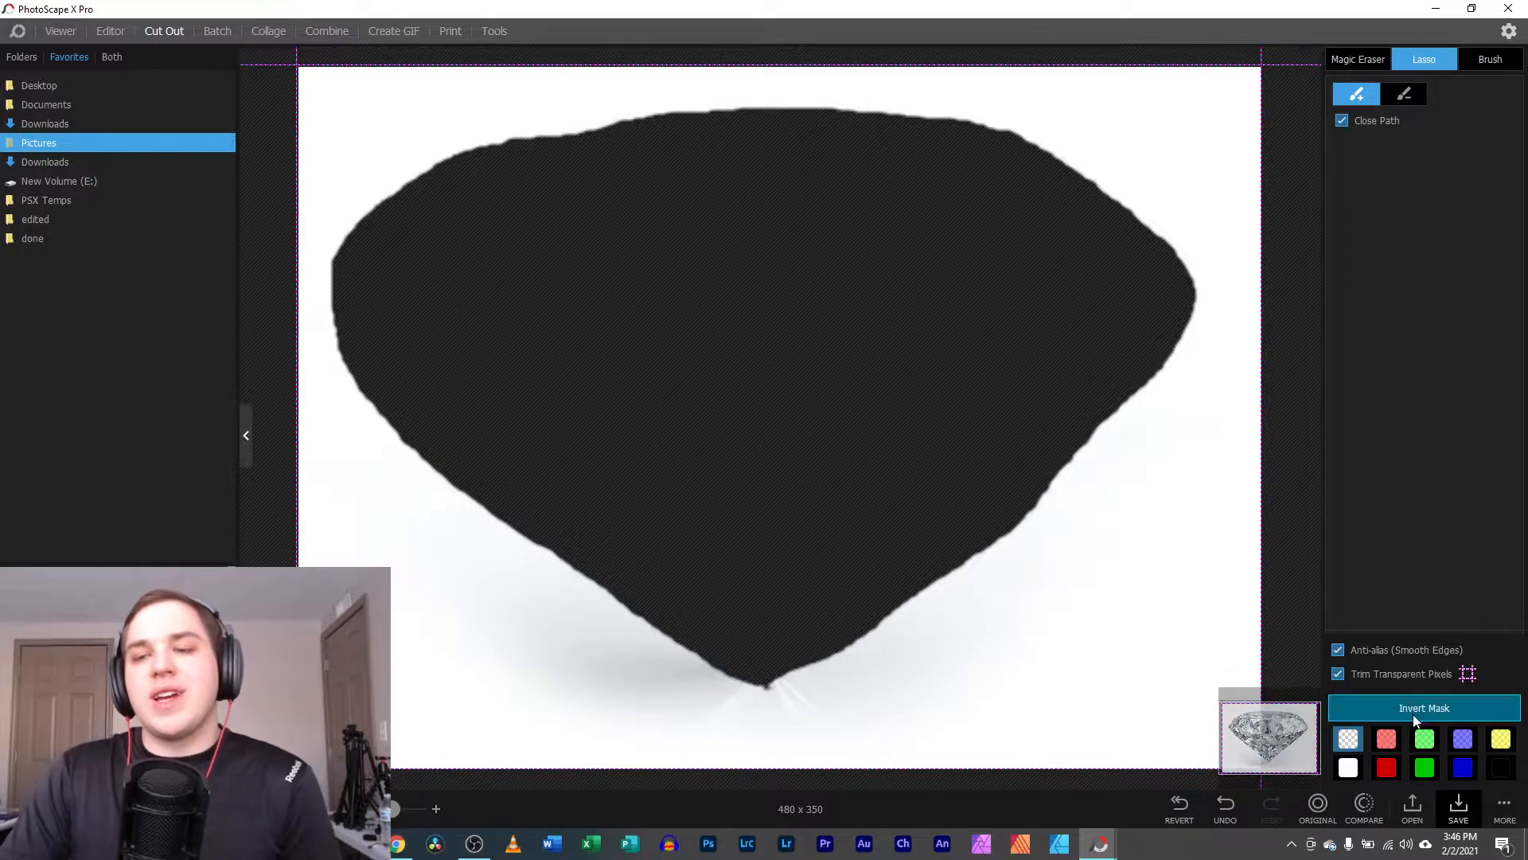
left_click(1474, 707)
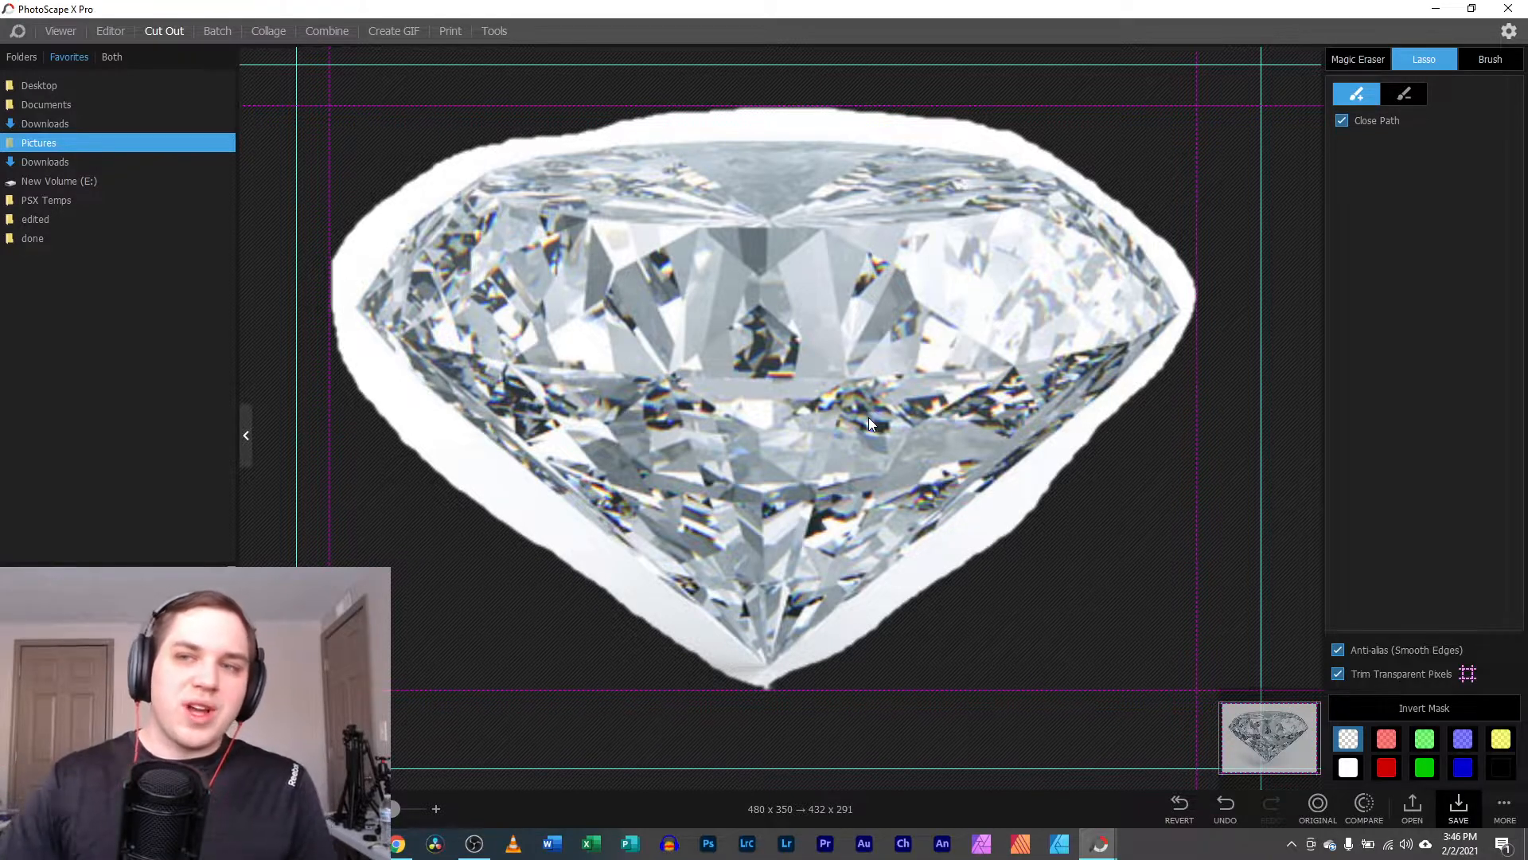
- Erase the white border around the diamond with the Magic Eraser and set the mask preview to translucent blue
left_click(1362, 61)
left_click(426, 189)
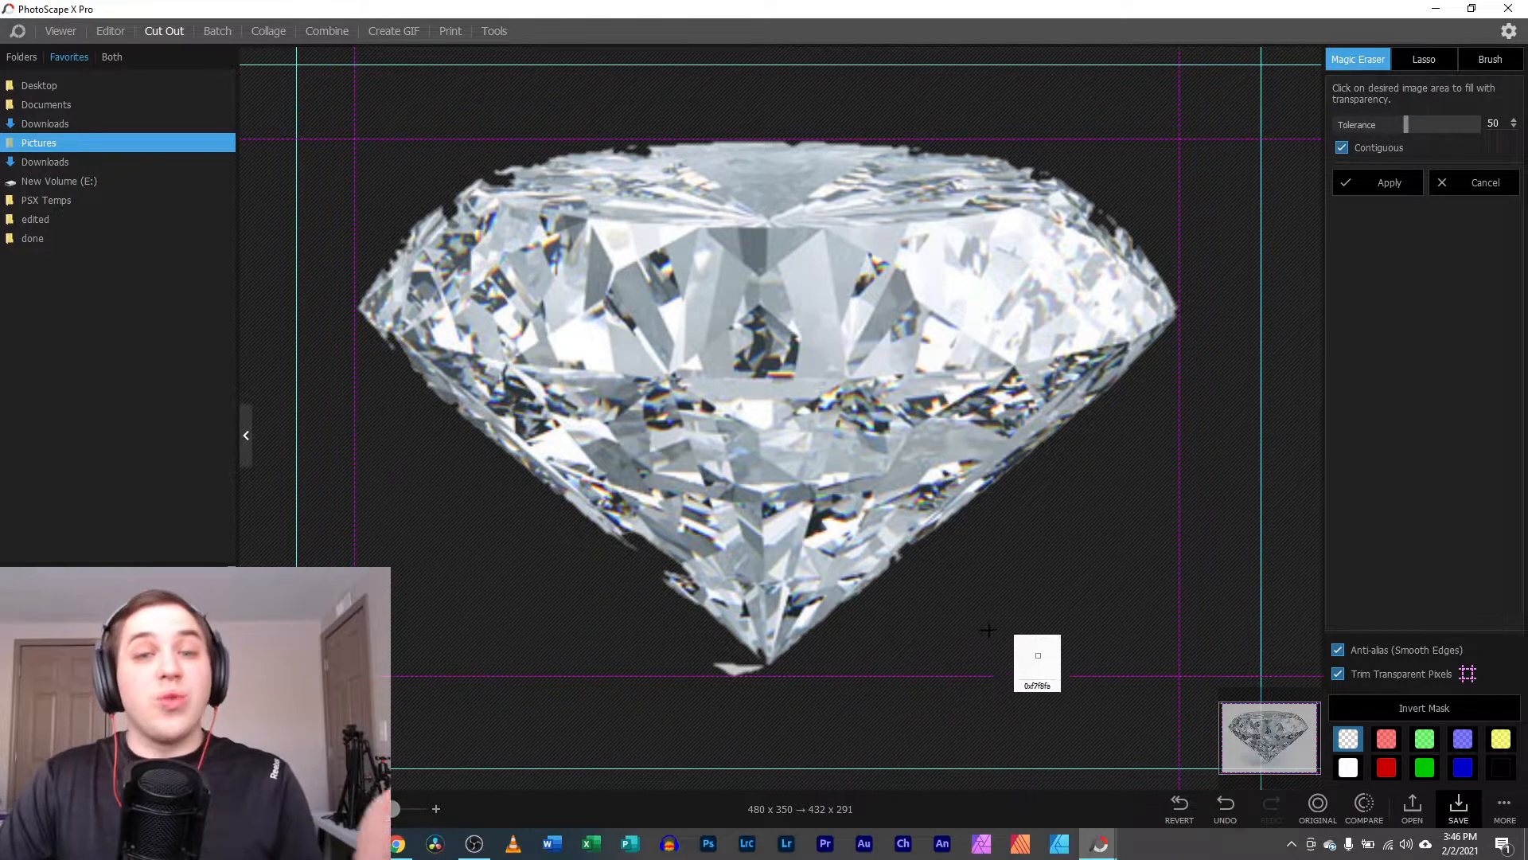
left_click(1389, 741)
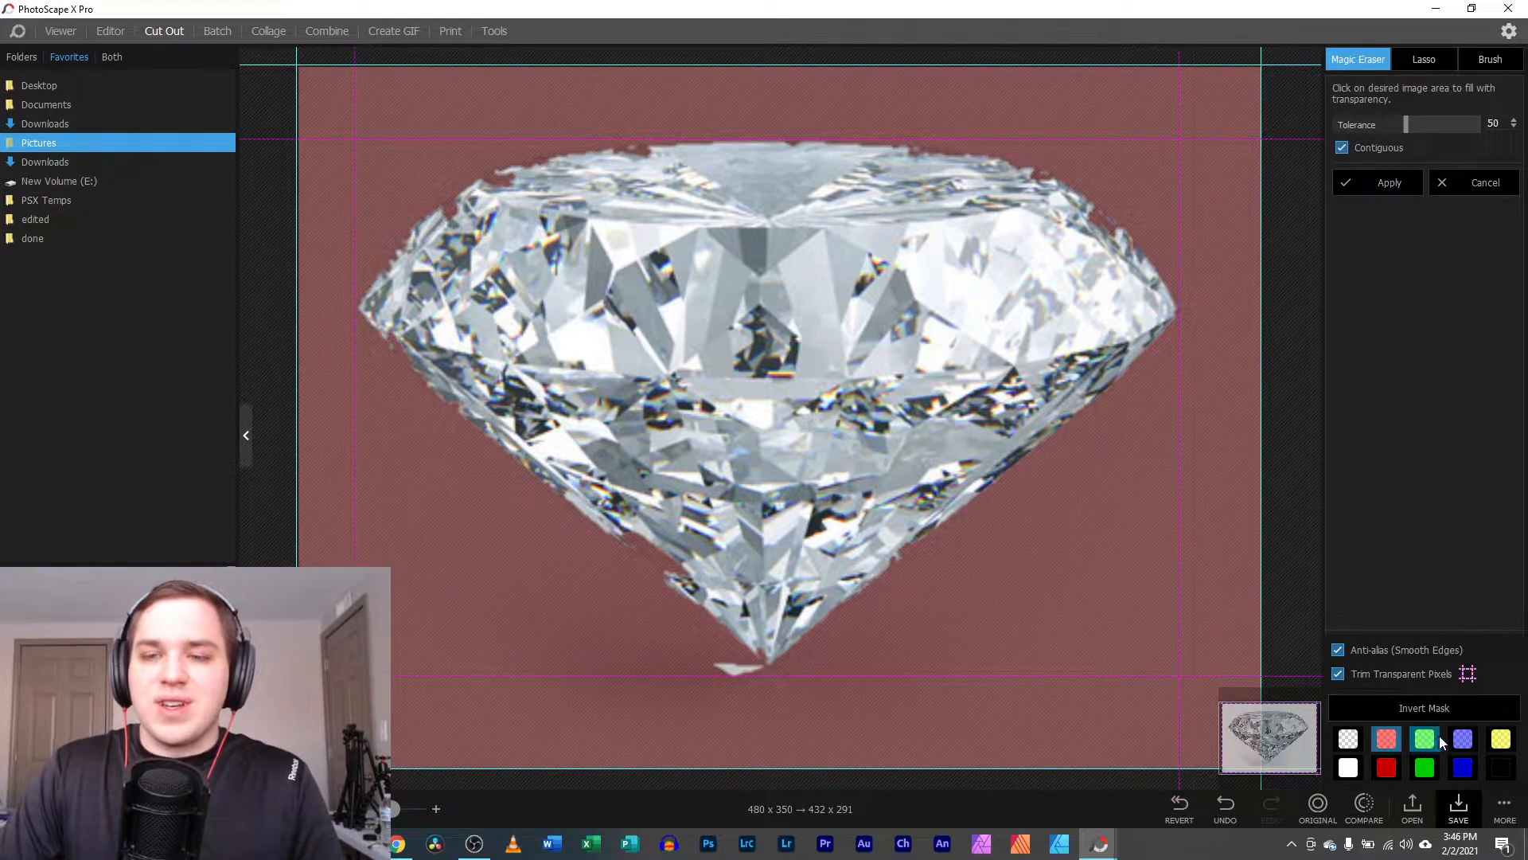
left_click(1427, 741)
left_click(1465, 741)
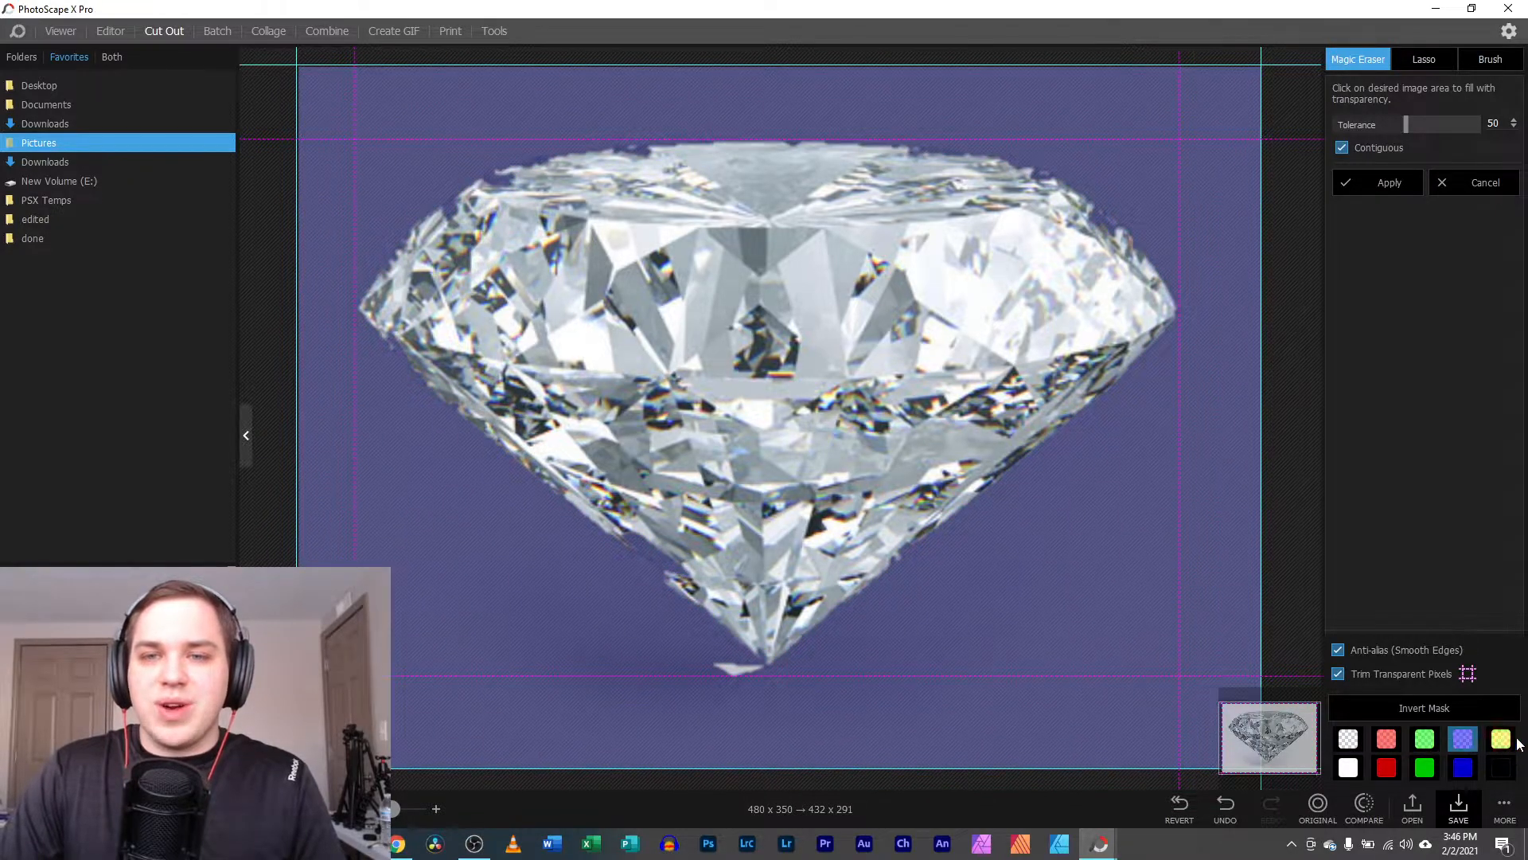
- Lower the Magic Eraser tolerance to 5, keeping Contiguous enabled
mouse_move(390, 807)
left_mouse_down()
mouse_move(420, 794)
mouse_move(399, 784)
left_mouse_up()
left_click_drag(1408, 123, 1345, 126)
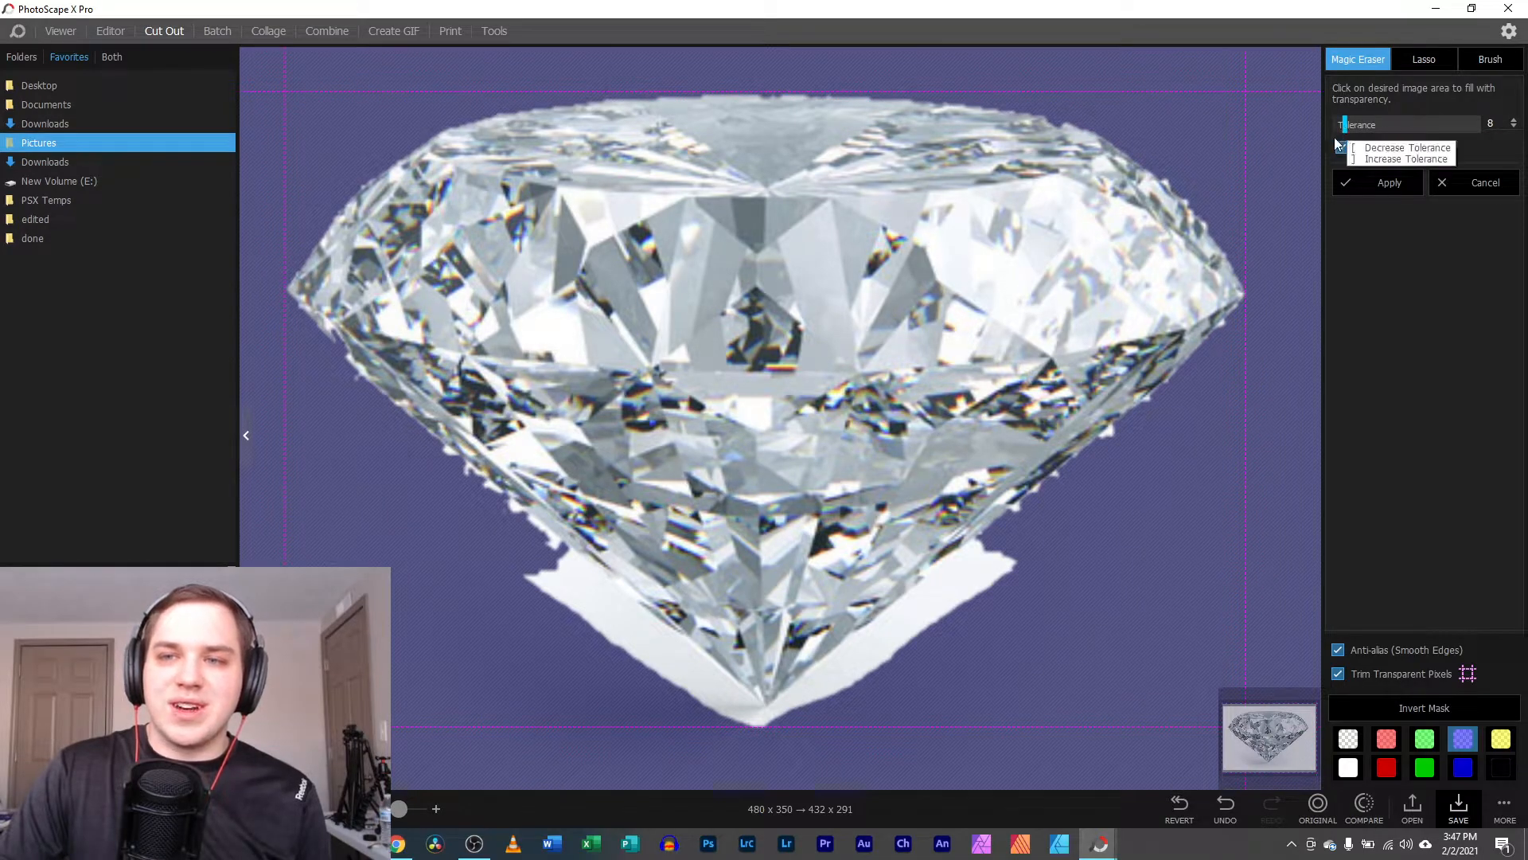
left_click(1343, 147)
left_click(1342, 147)
left_click(1345, 126)
left_click_drag(1346, 125, 1344, 124)
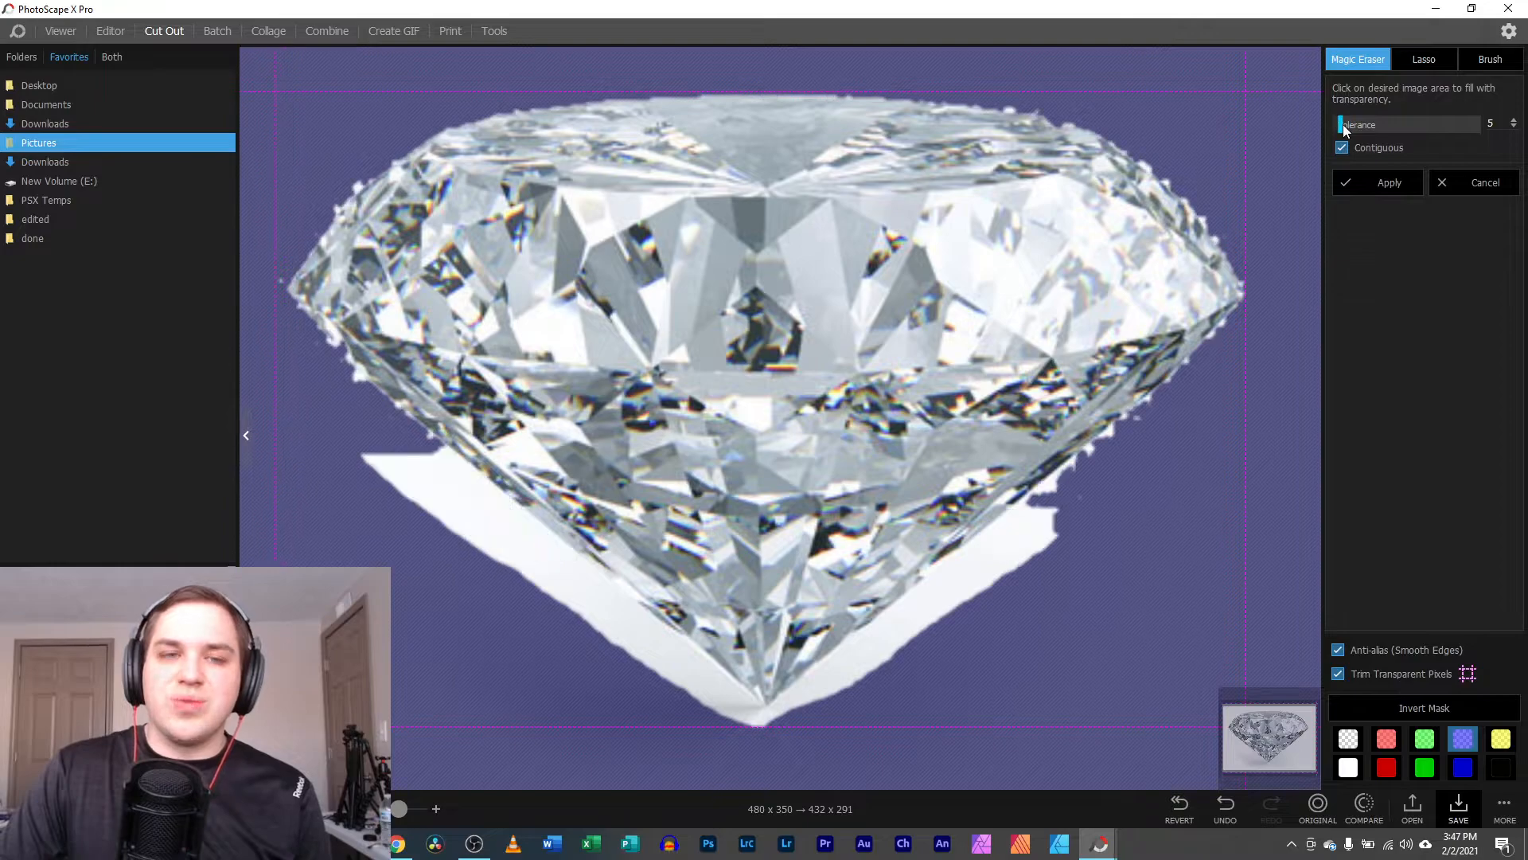
- Erase the leftover specks along the diamond's left edge using the cut-out brush at size 30
left_click(1490, 61)
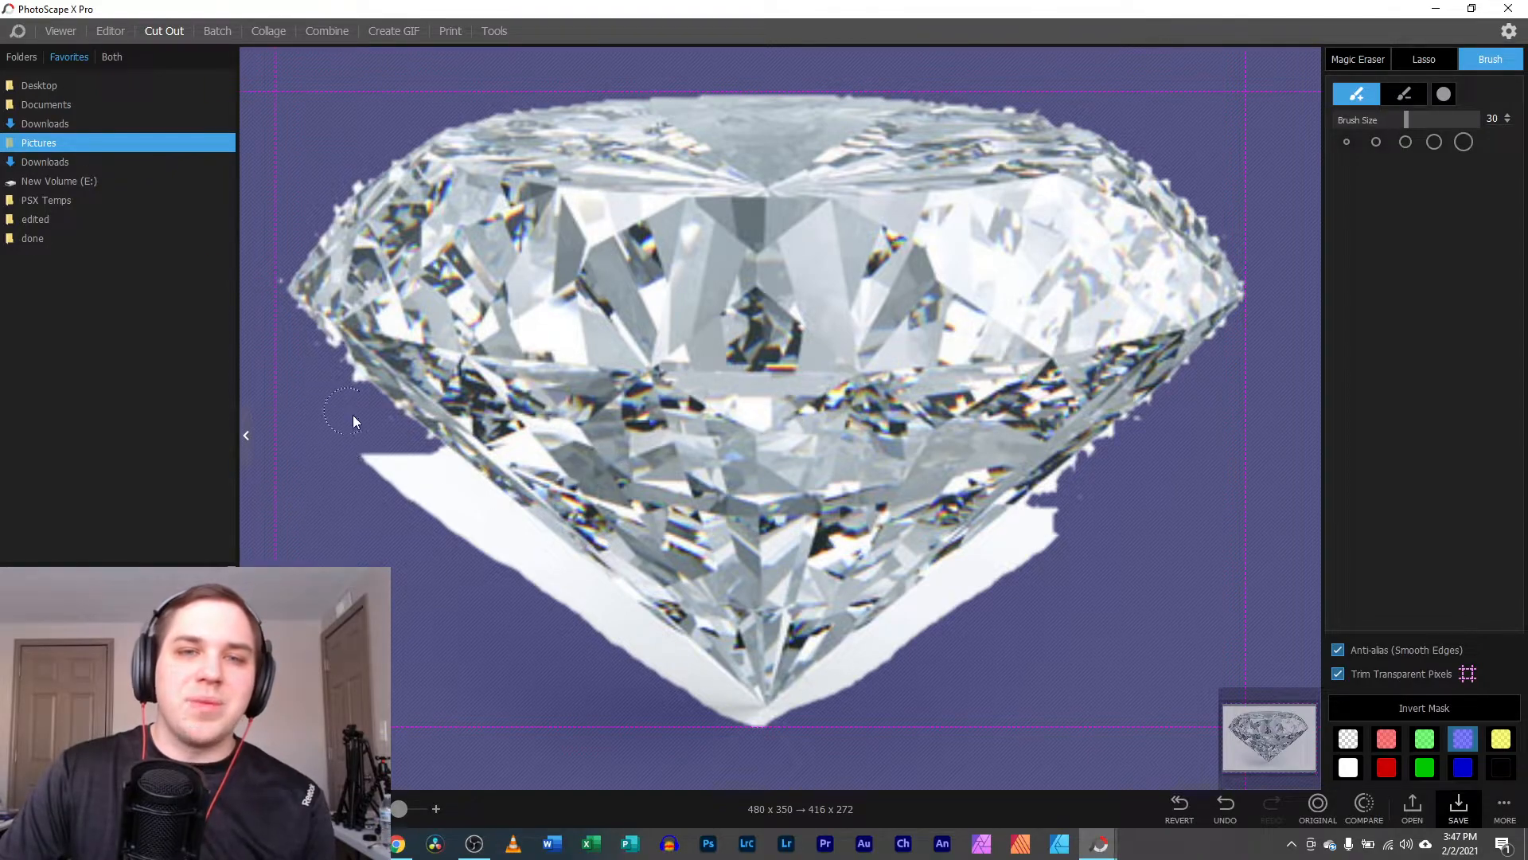
mouse_move(399, 809)
left_mouse_down()
mouse_move(421, 807)
mouse_move(396, 809)
left_mouse_up()
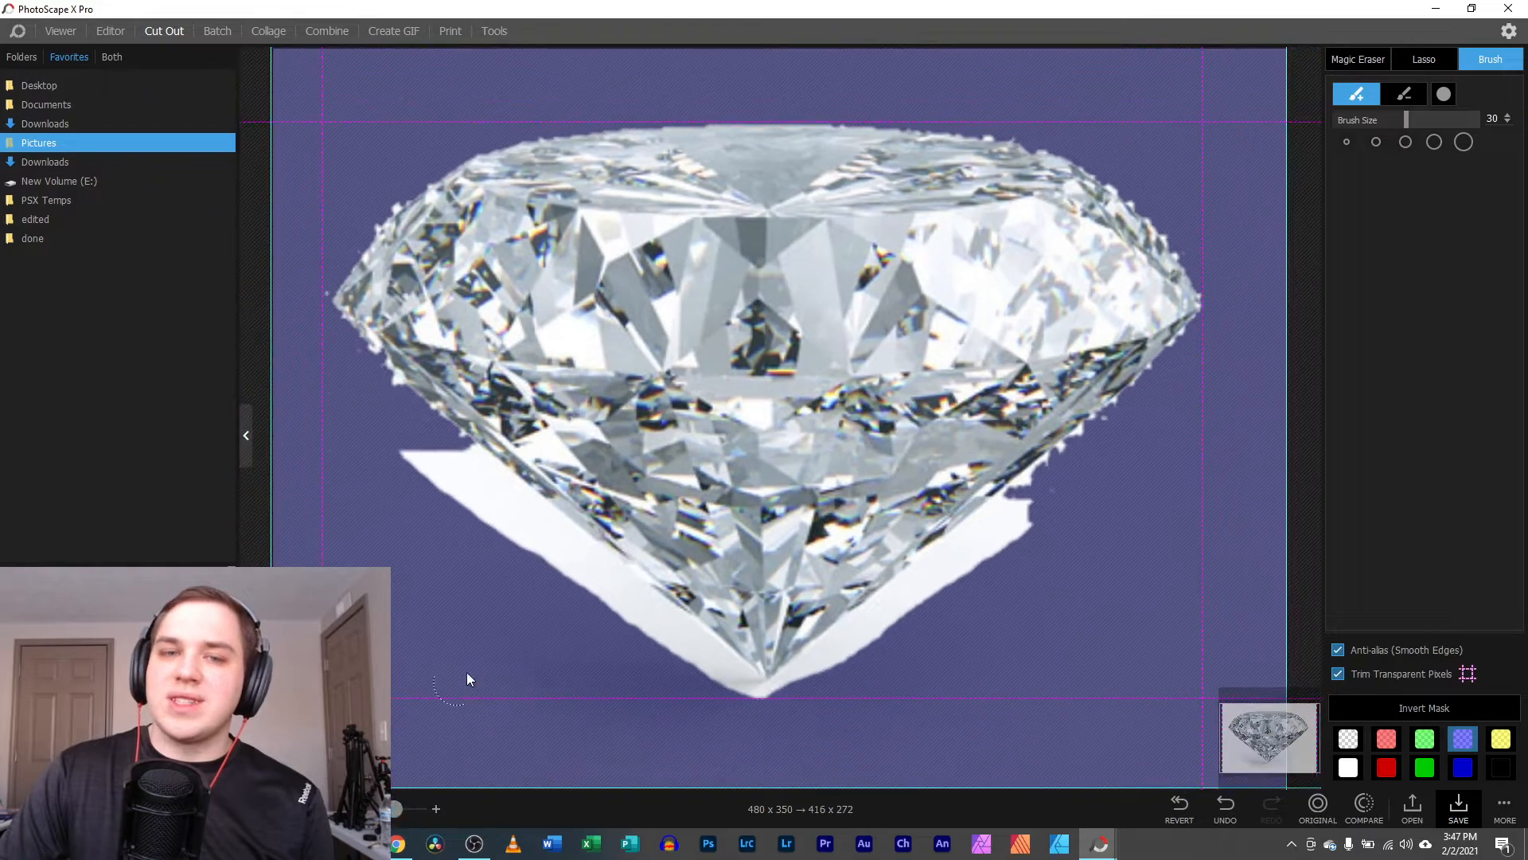
left_click(1394, 99)
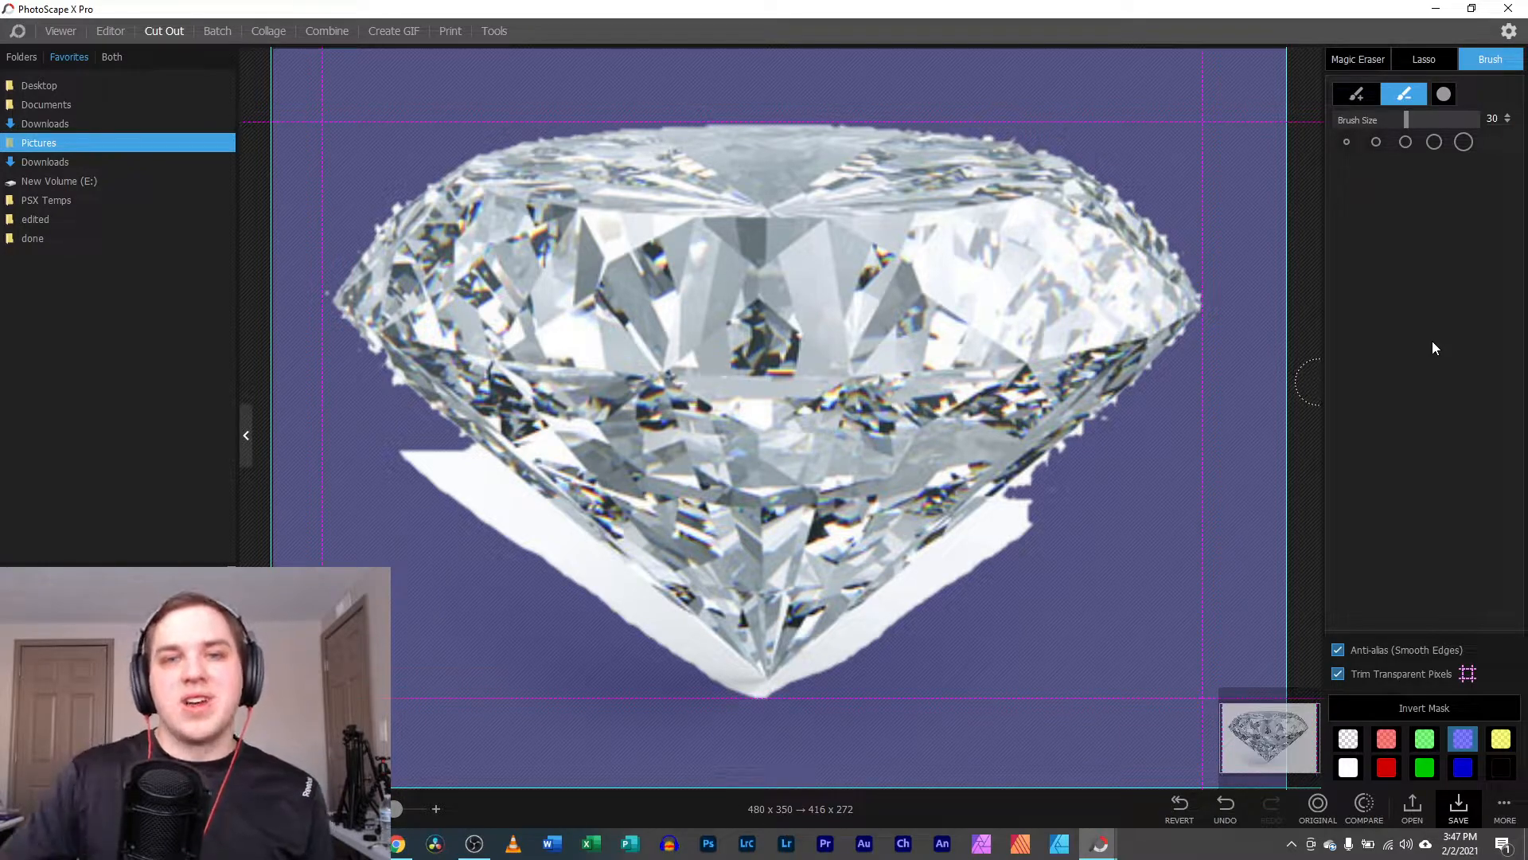
left_click(1358, 95)
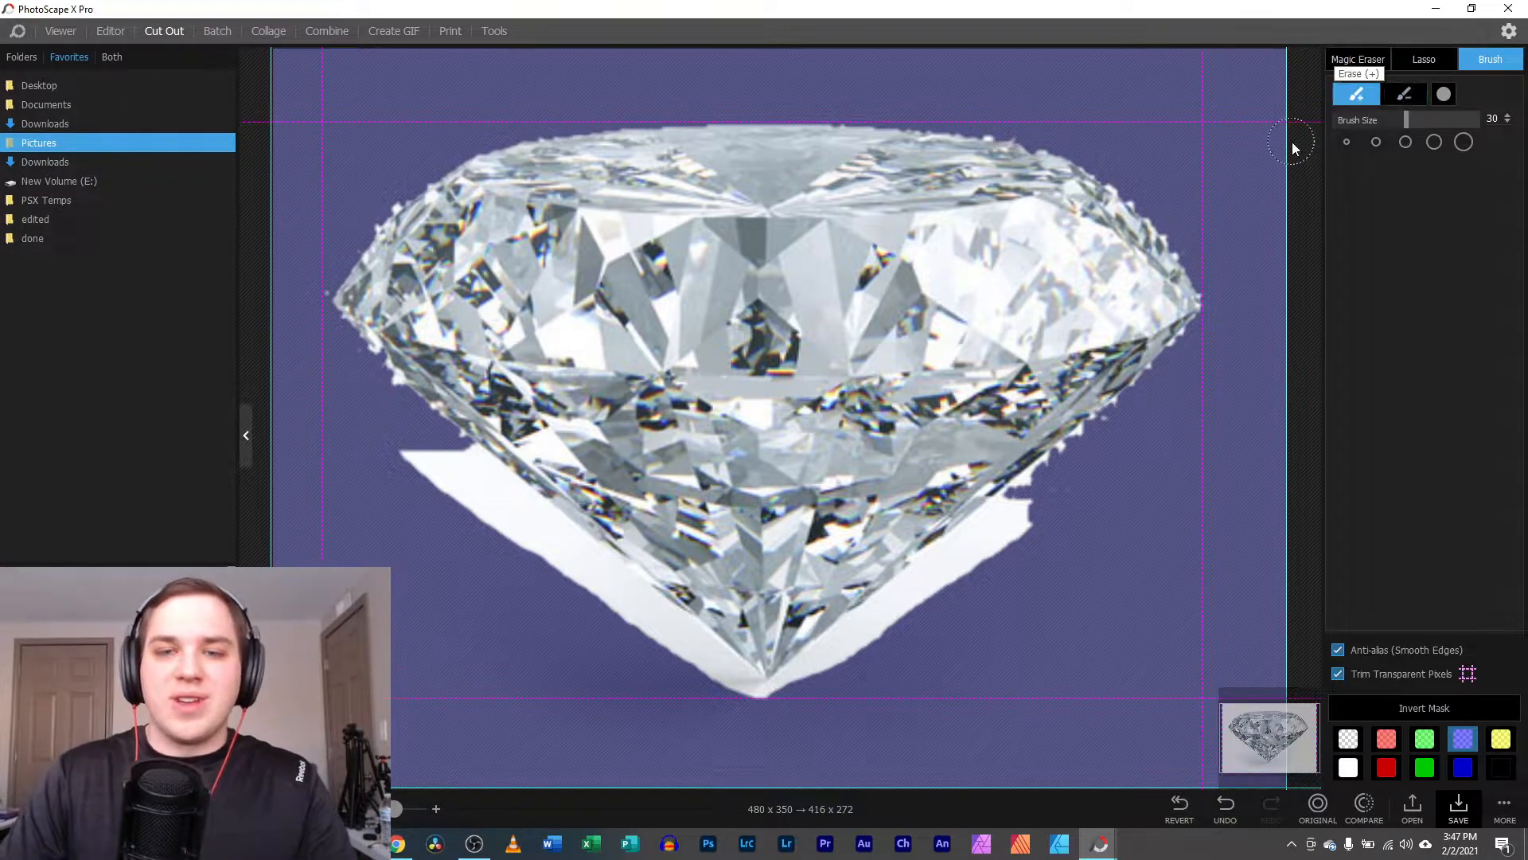
left_click(1404, 94)
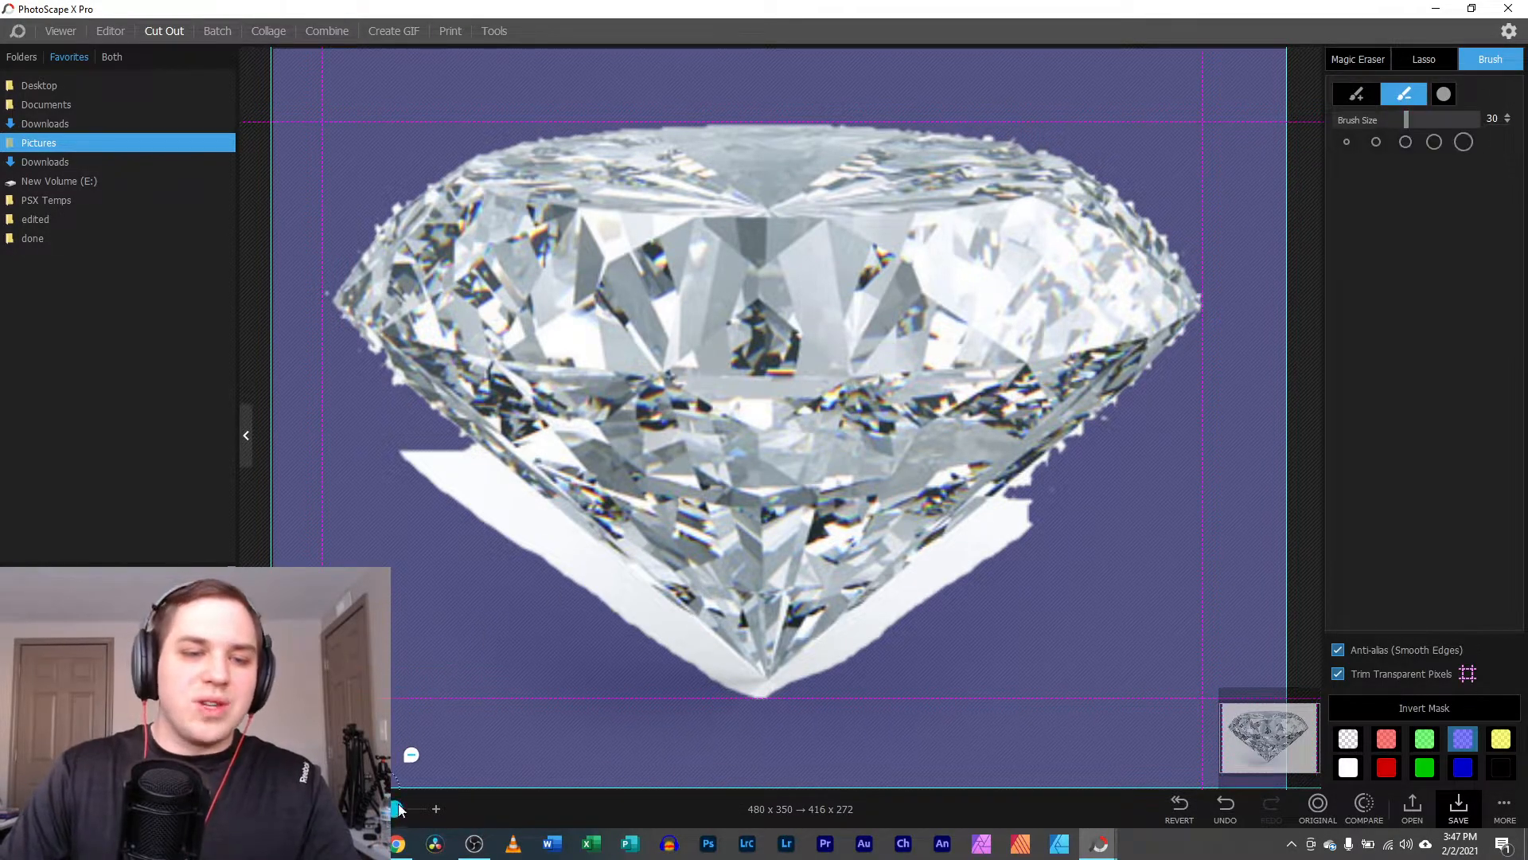
left_click(436, 808)
mouse_move(1217, 717)
left_mouse_down()
mouse_move(1254, 726)
mouse_move(1233, 726)
left_mouse_up()
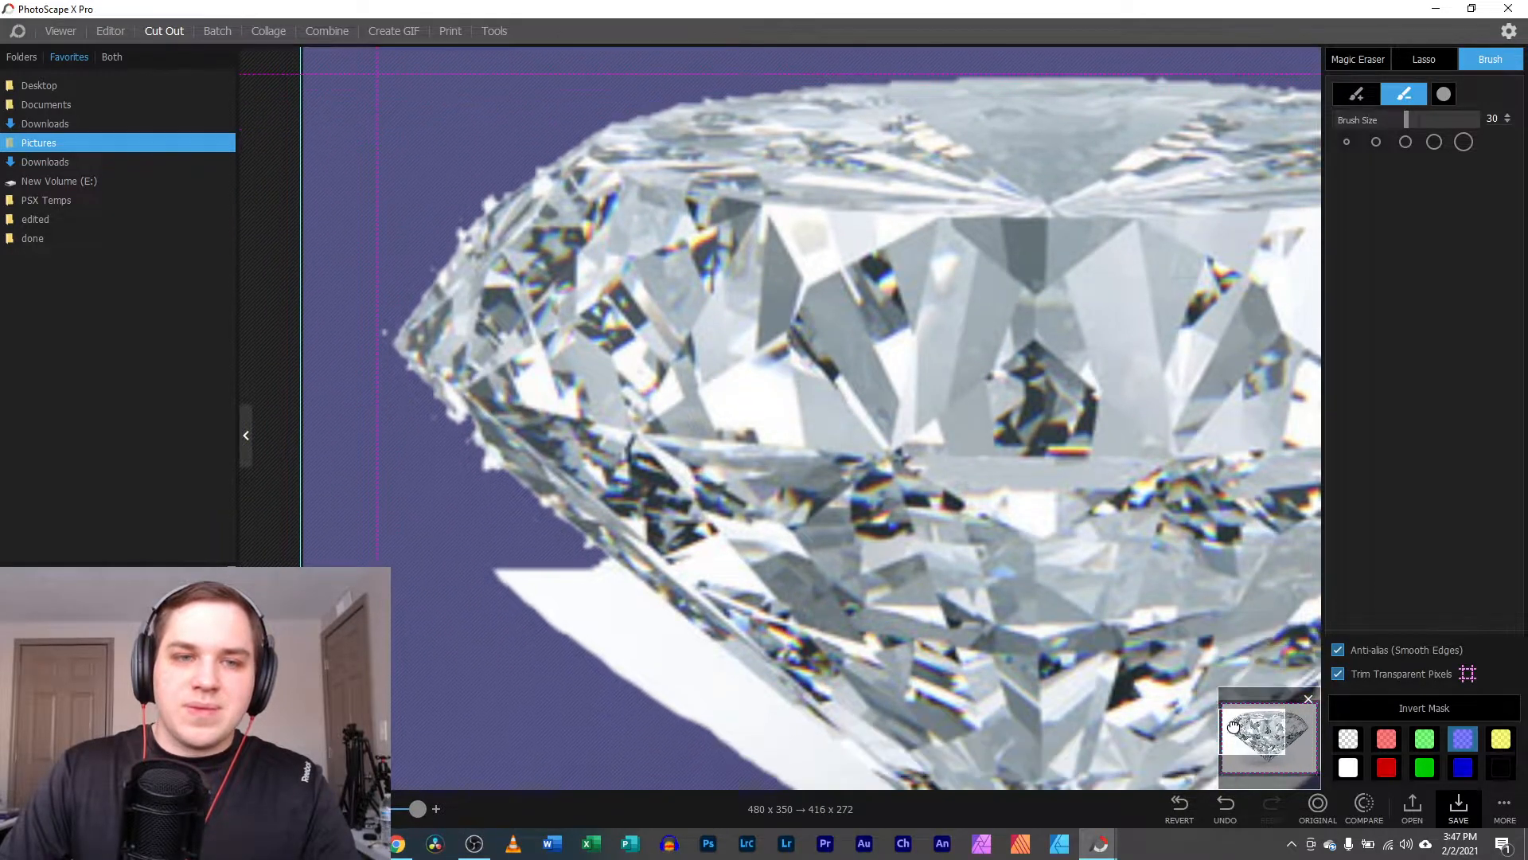
left_click(1356, 93)
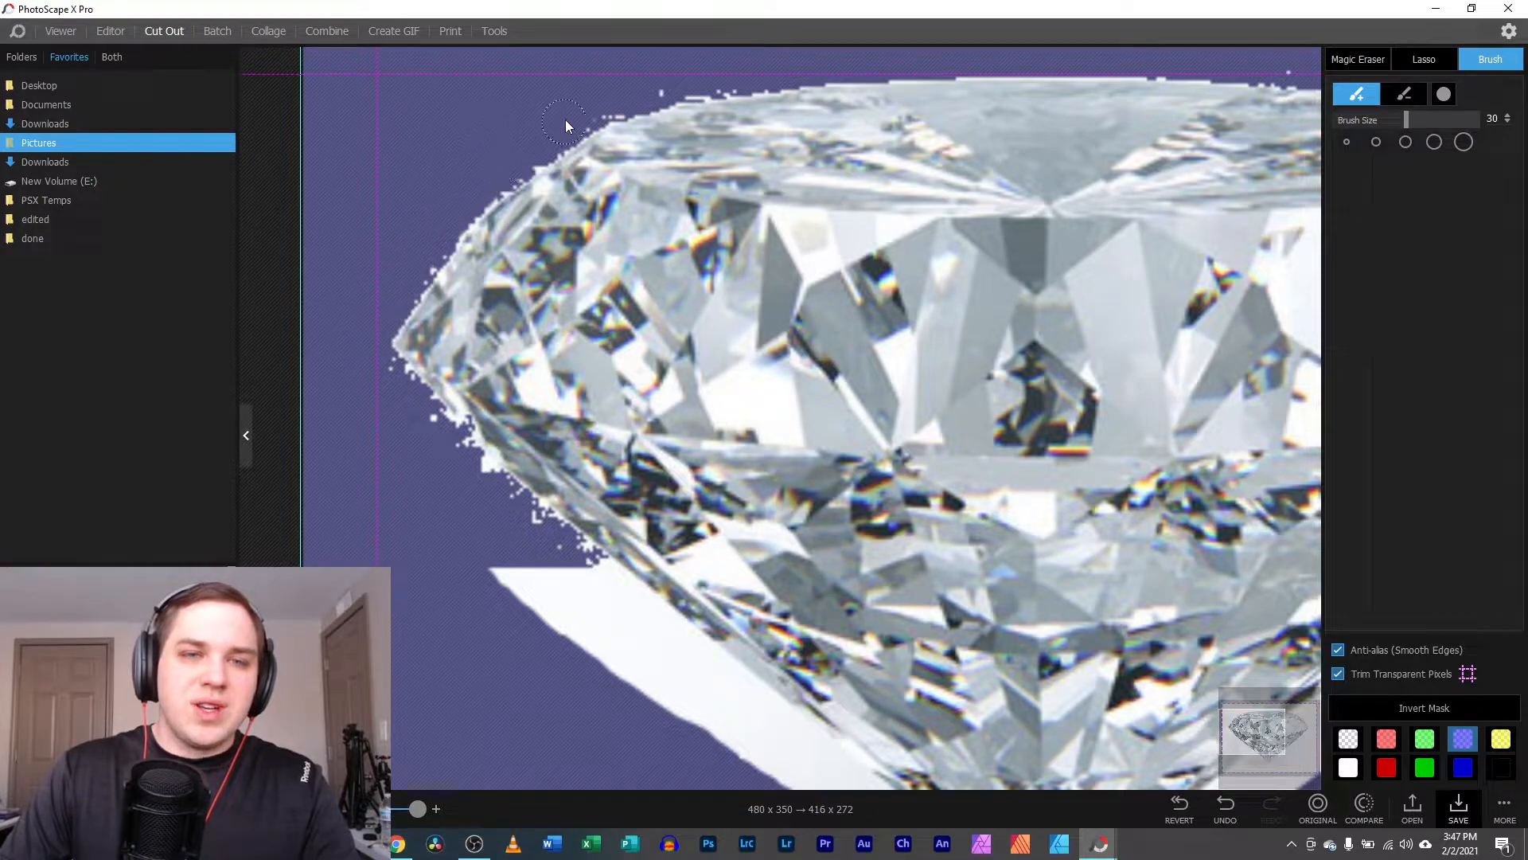
scroll(406, 414, "down", 3)
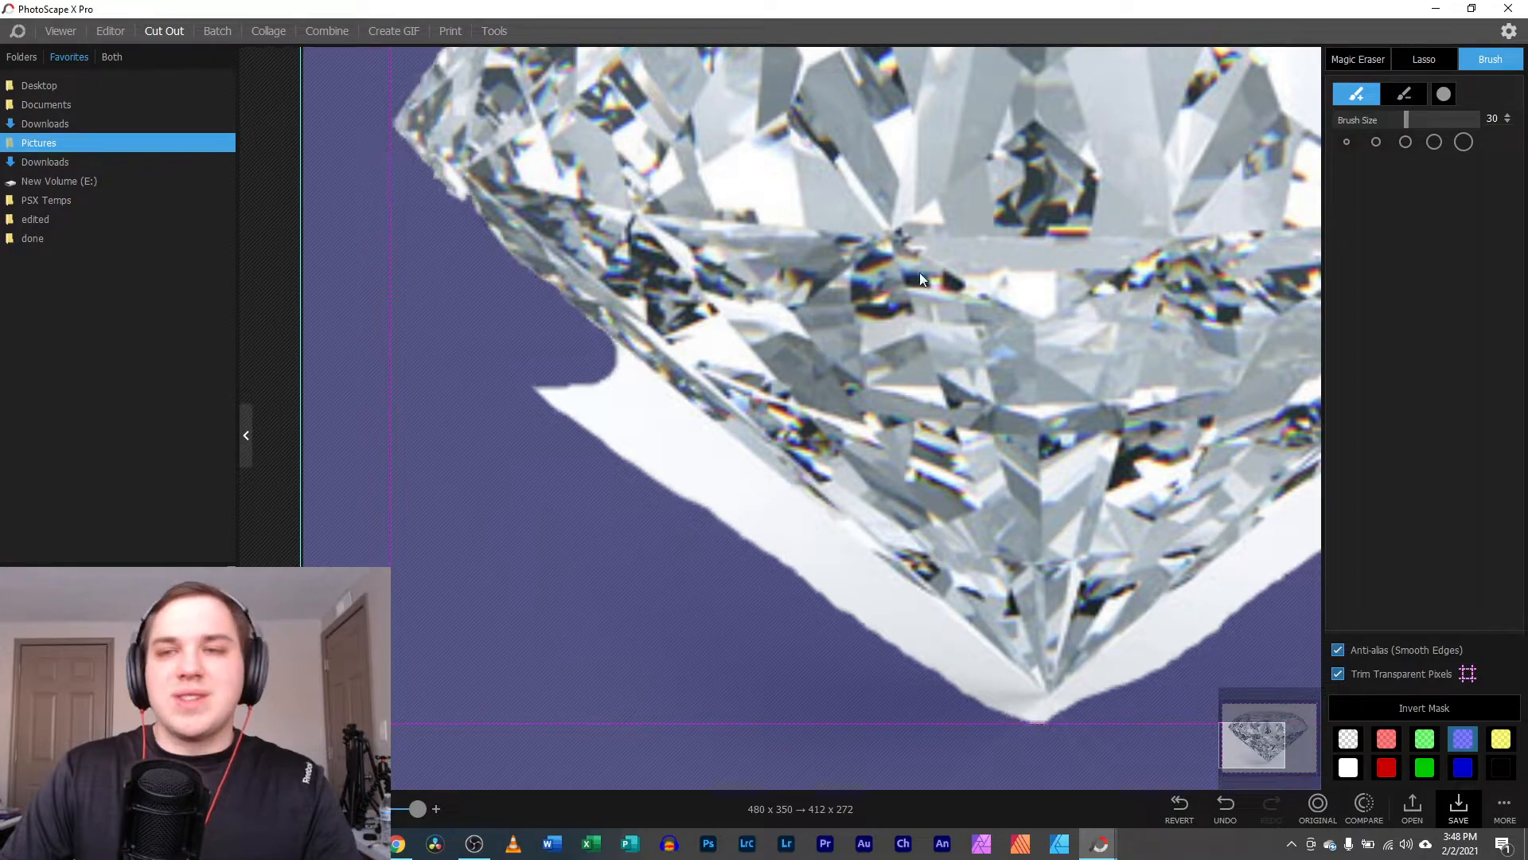
- Remove the white remnants beneath both lower sides of the diamond using the Magic Eraser at tolerance 11
left_click(1403, 93)
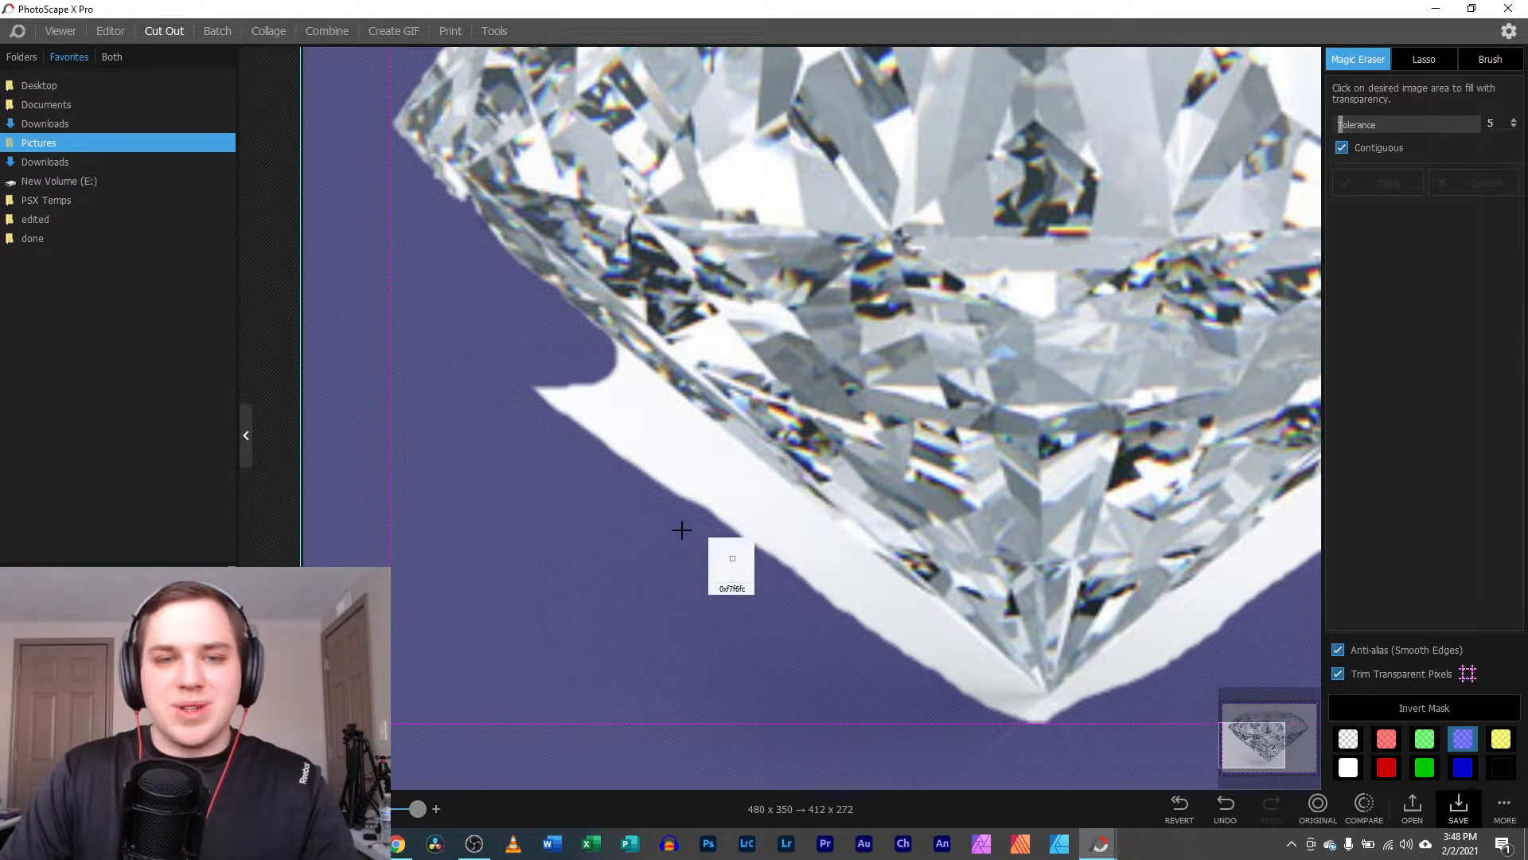
left_click(679, 464)
left_click(1350, 124)
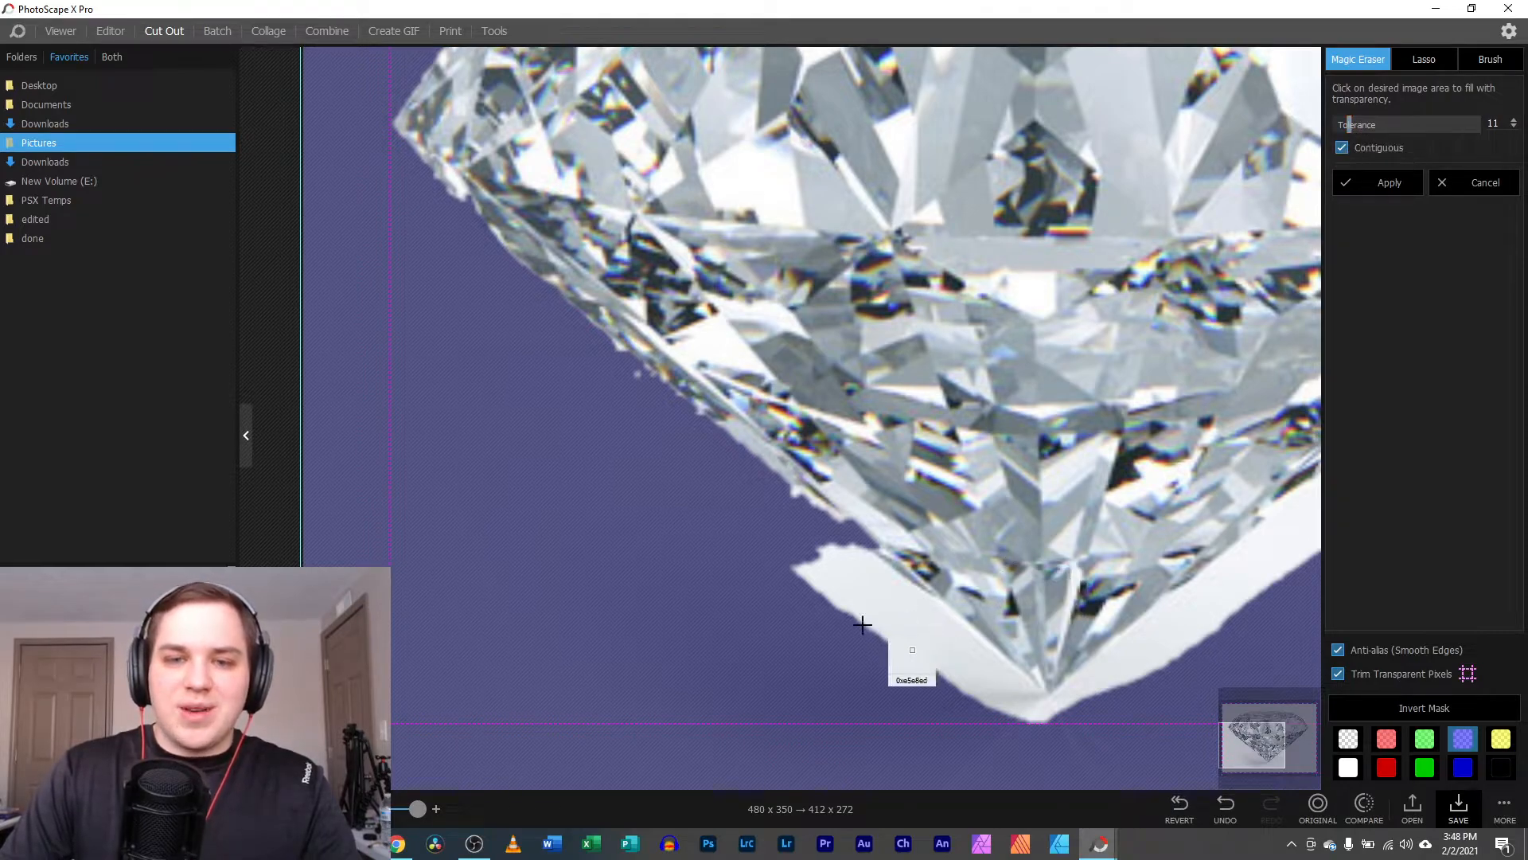
left_click(914, 665)
left_click_drag(1264, 764, 1294, 768)
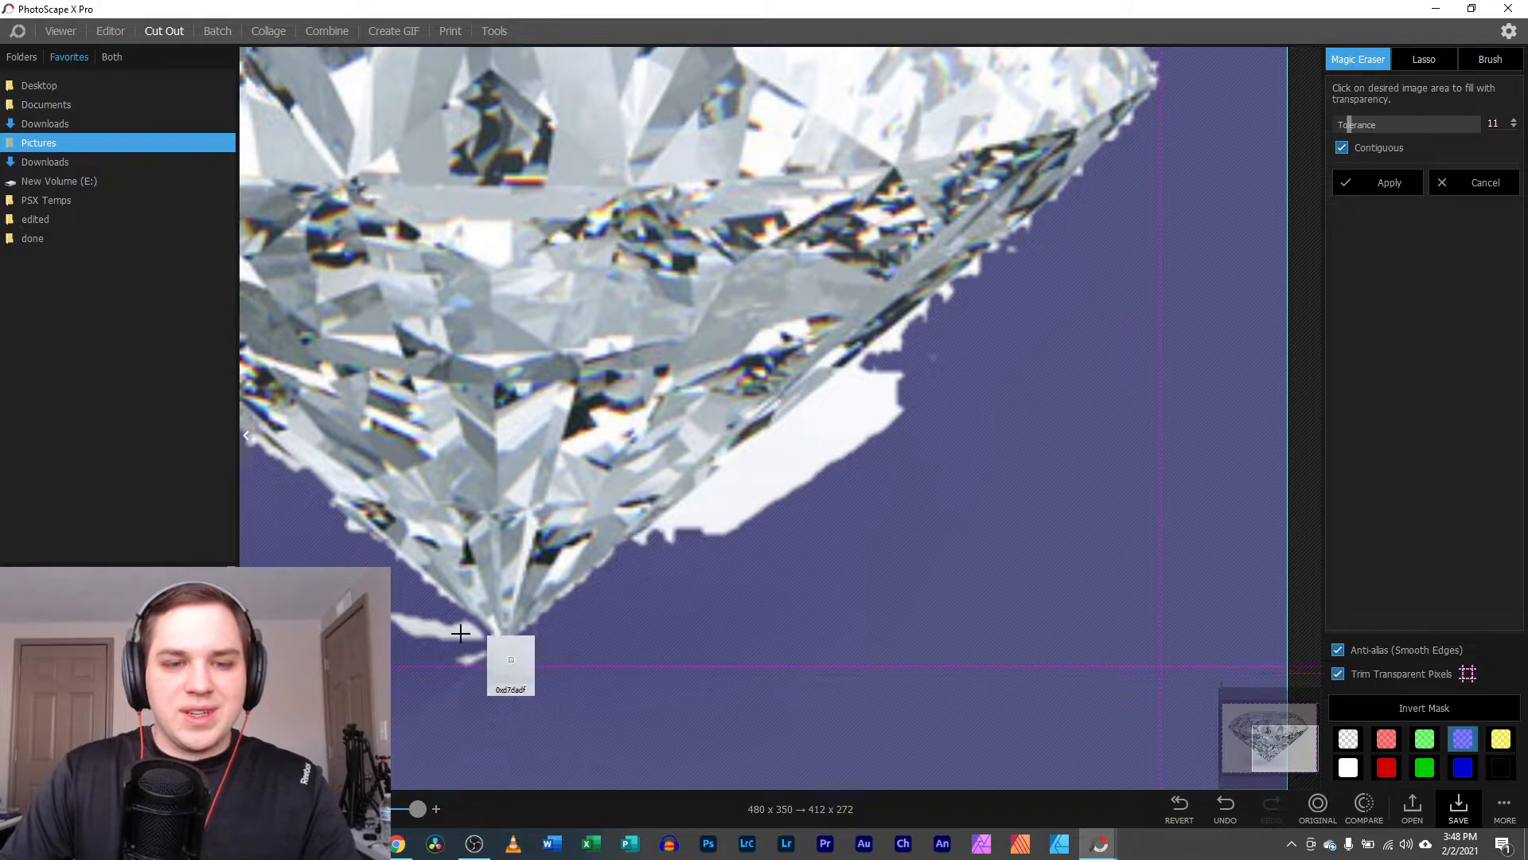
left_click(691, 511)
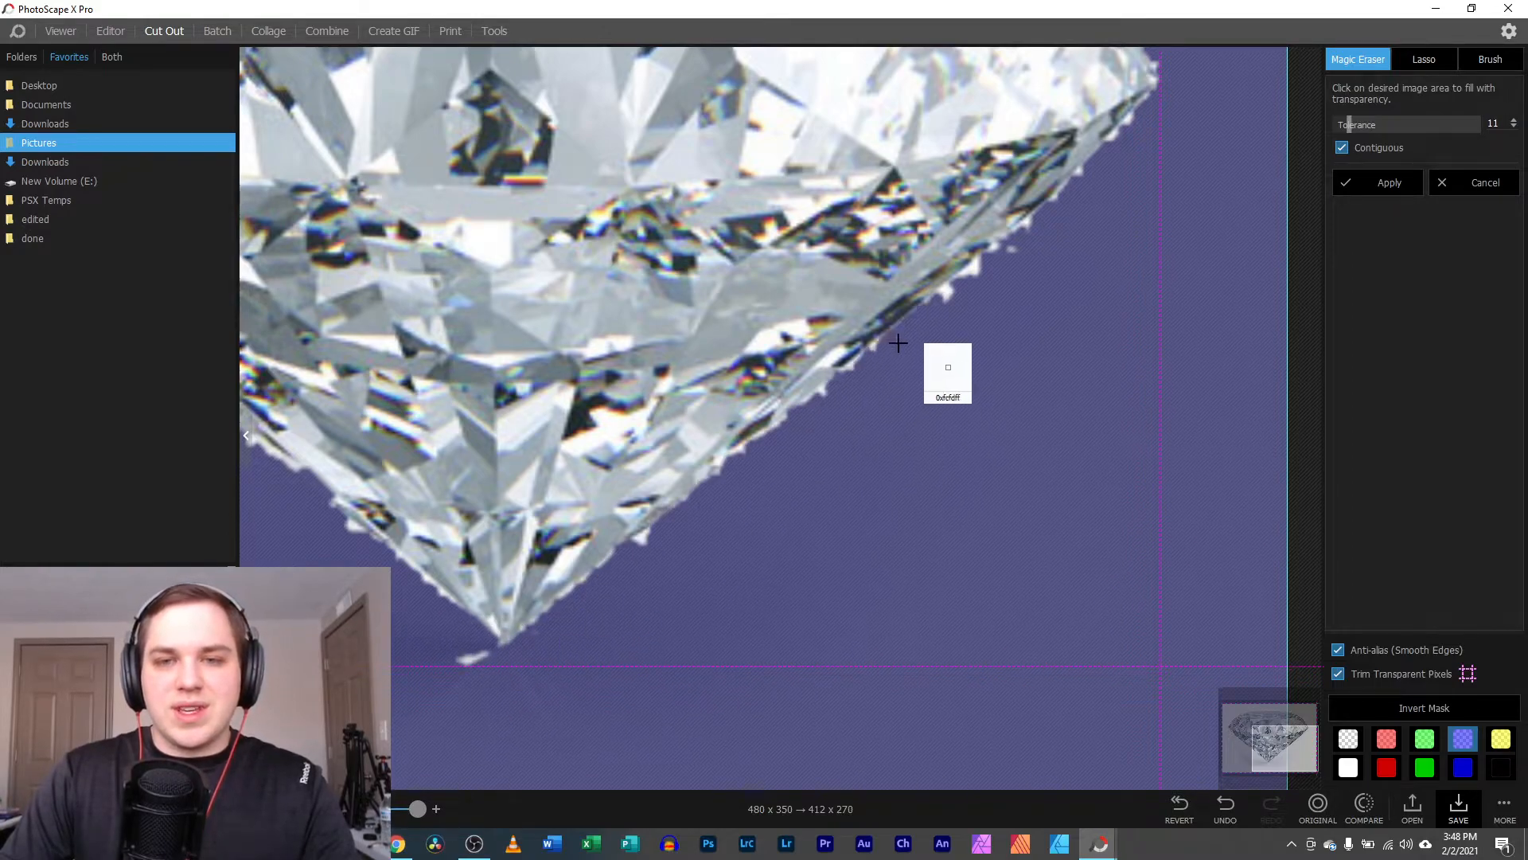
- Erase the leftover white fragment beside the diamond's bottom tip using the cut-out brush at size 30
left_click(1482, 61)
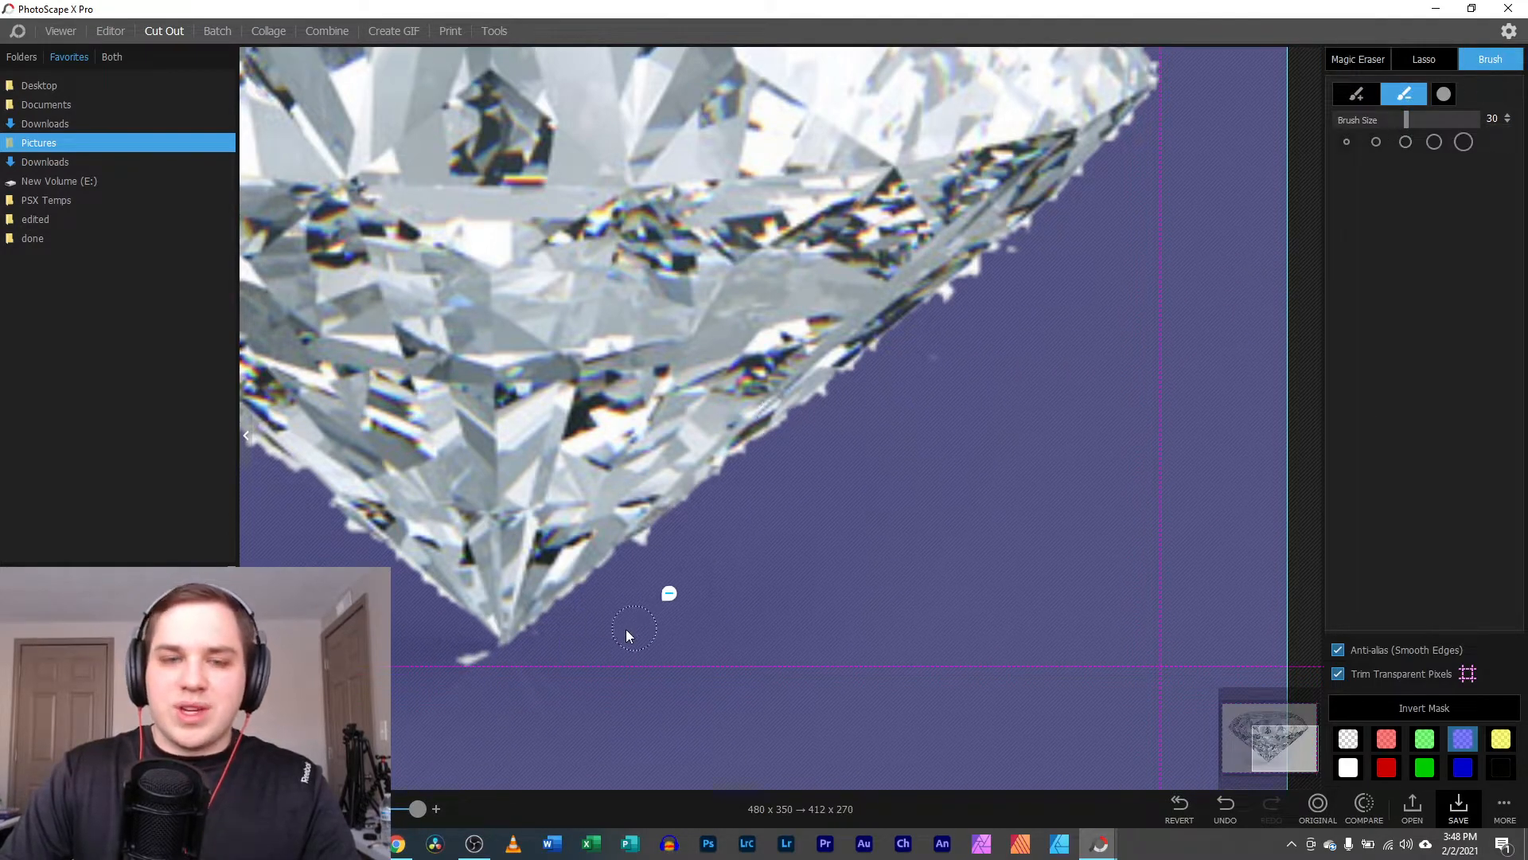
left_click(462, 658)
left_click(1356, 93)
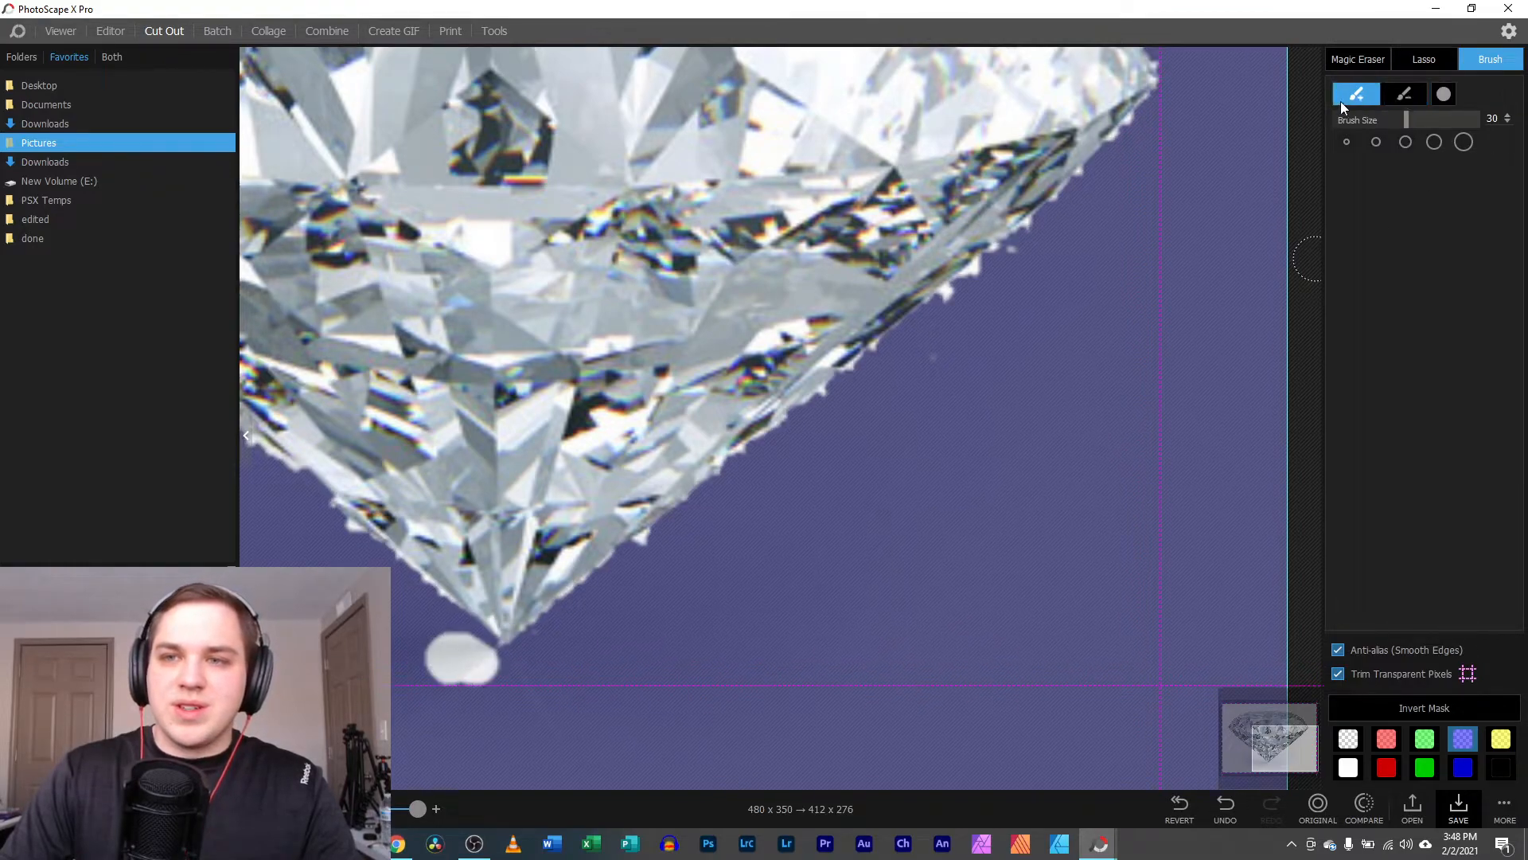
left_click(471, 657)
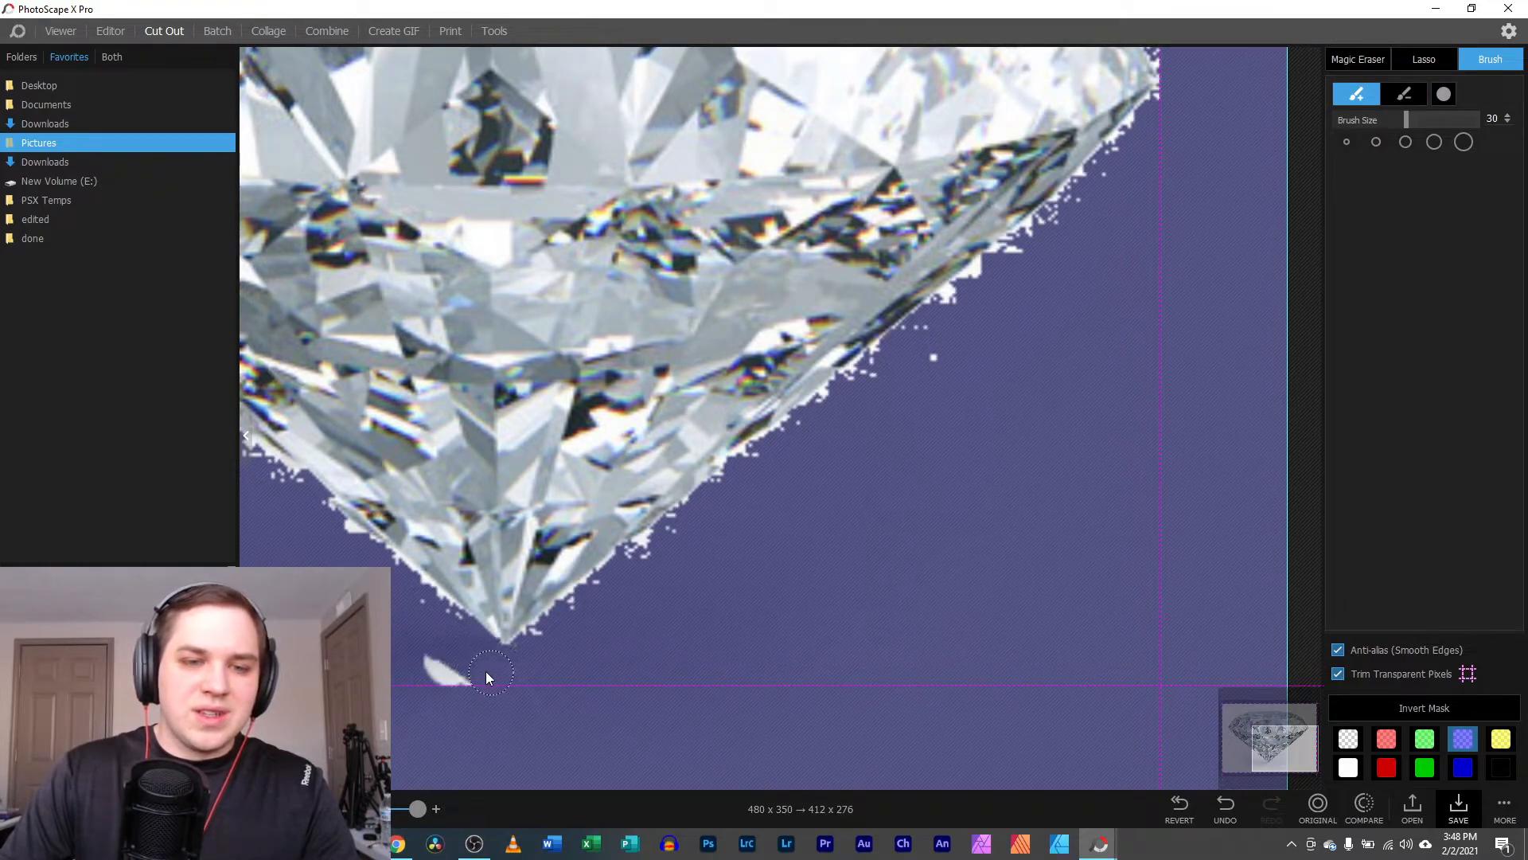
left_click_drag(492, 671, 437, 691)
- Clean the remaining white specks off the diamond's lower-right and right edges with the cut-out brush at size 30
left_click_drag(1282, 747, 1258, 746)
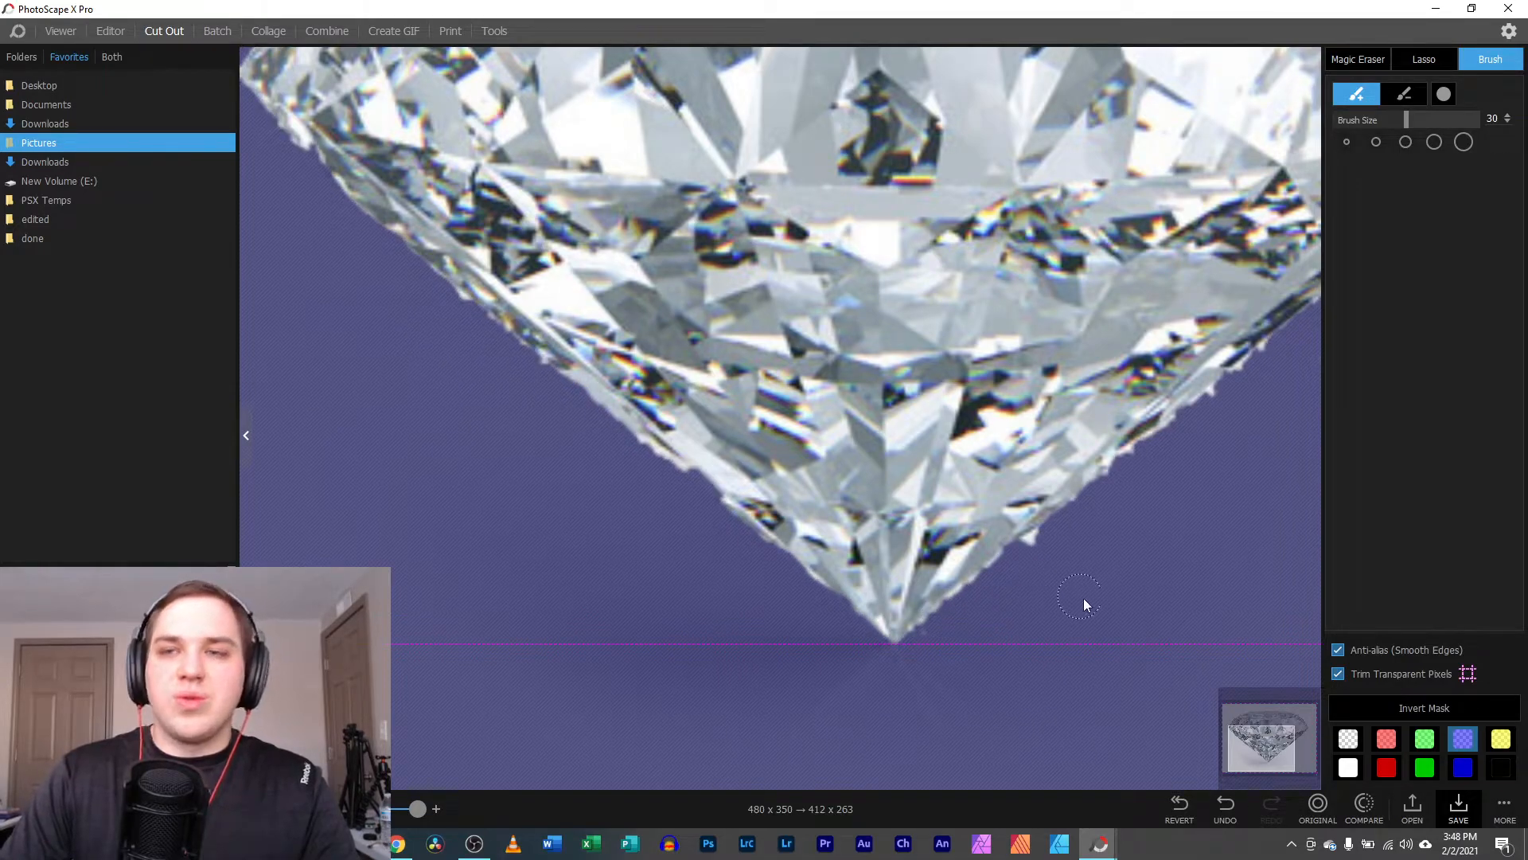
left_click_drag(1256, 751, 1268, 745)
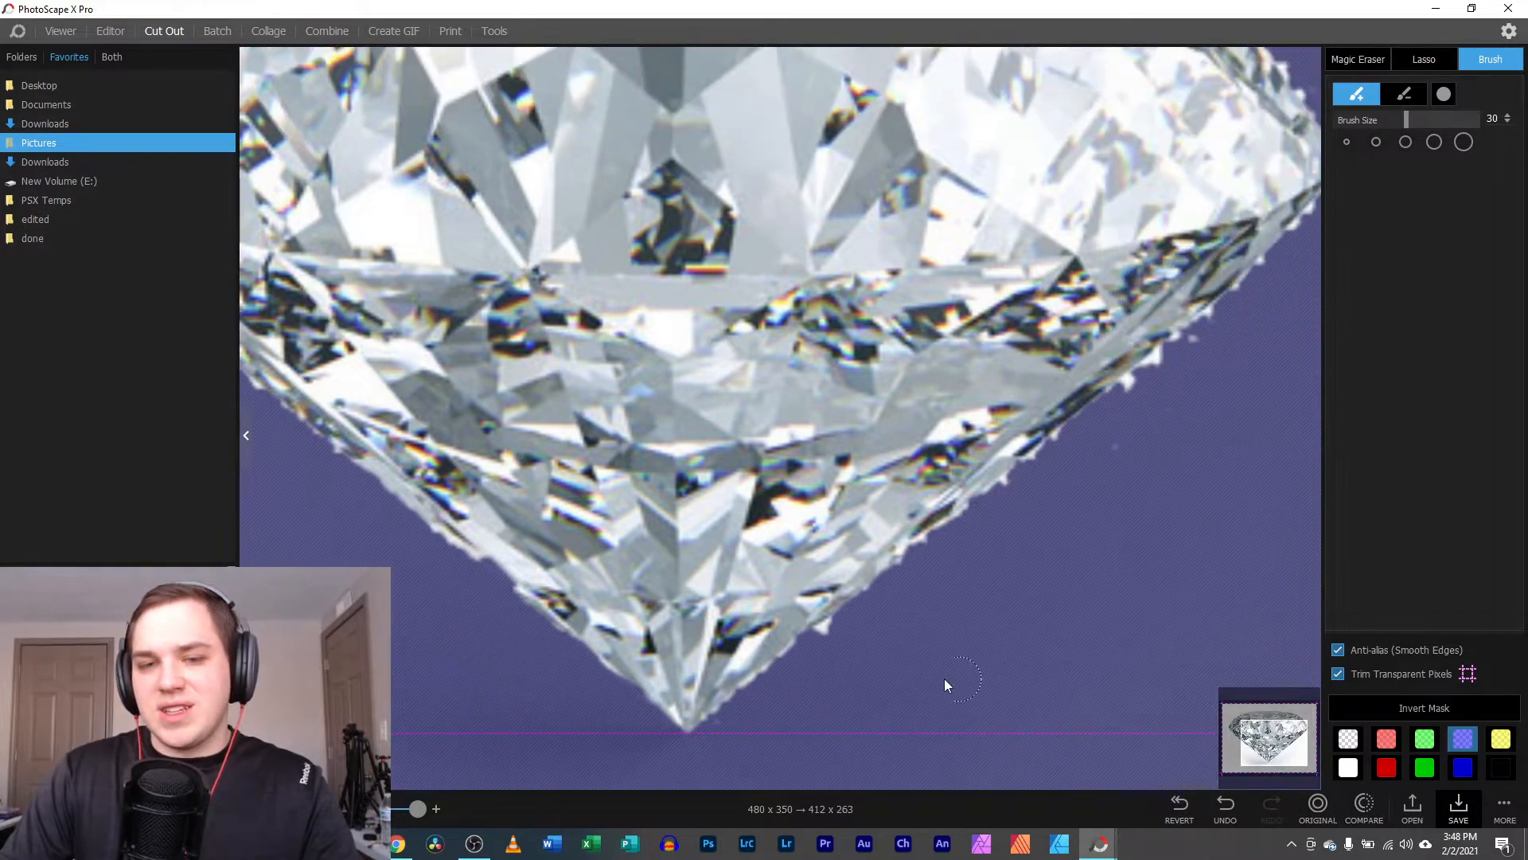
left_click_drag(807, 667, 829, 643)
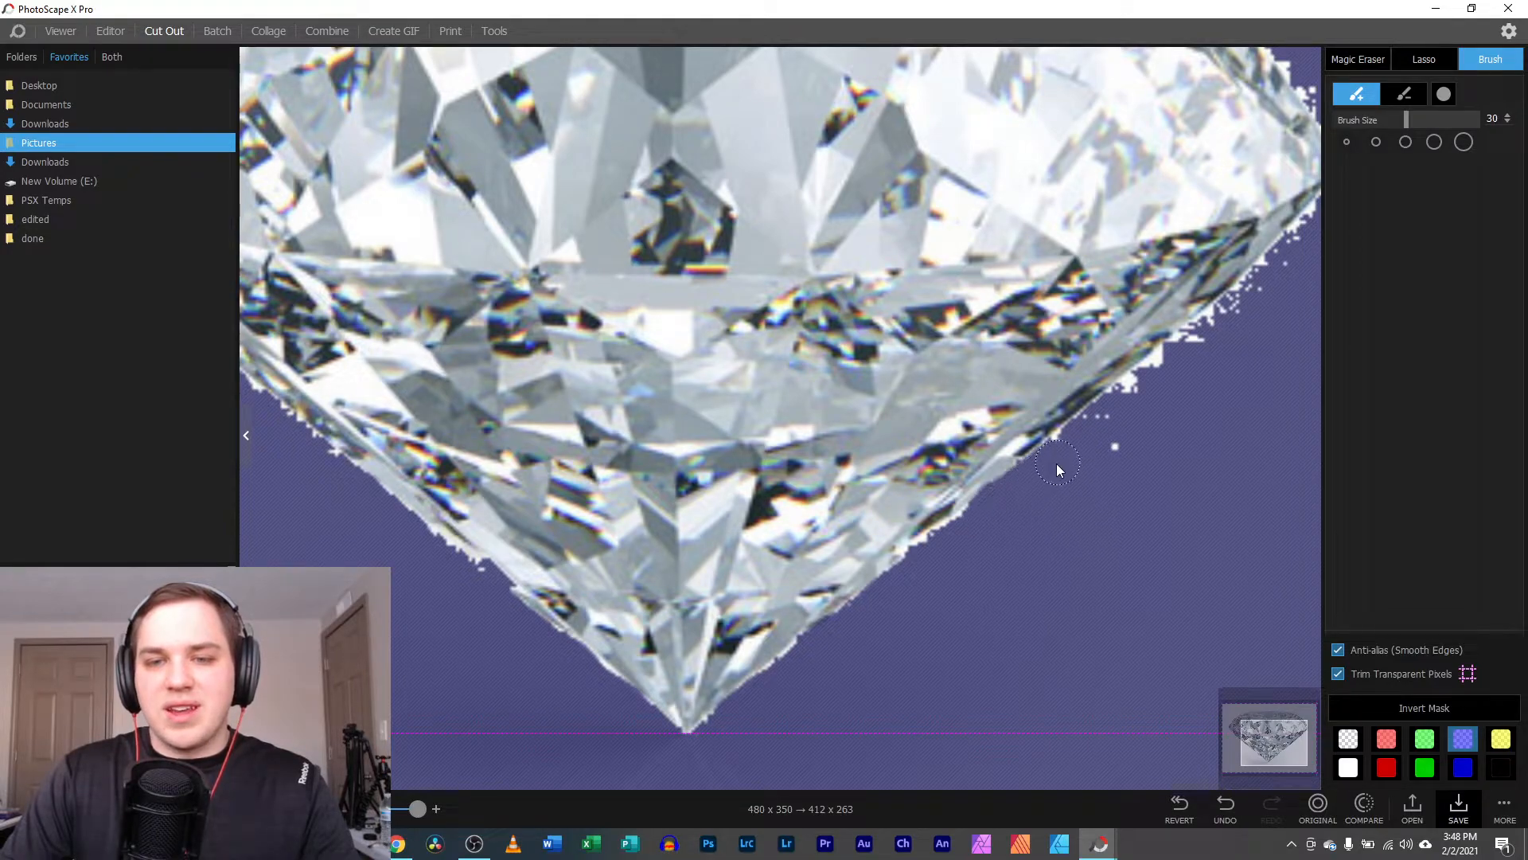
left_click_drag(1269, 744, 1278, 731)
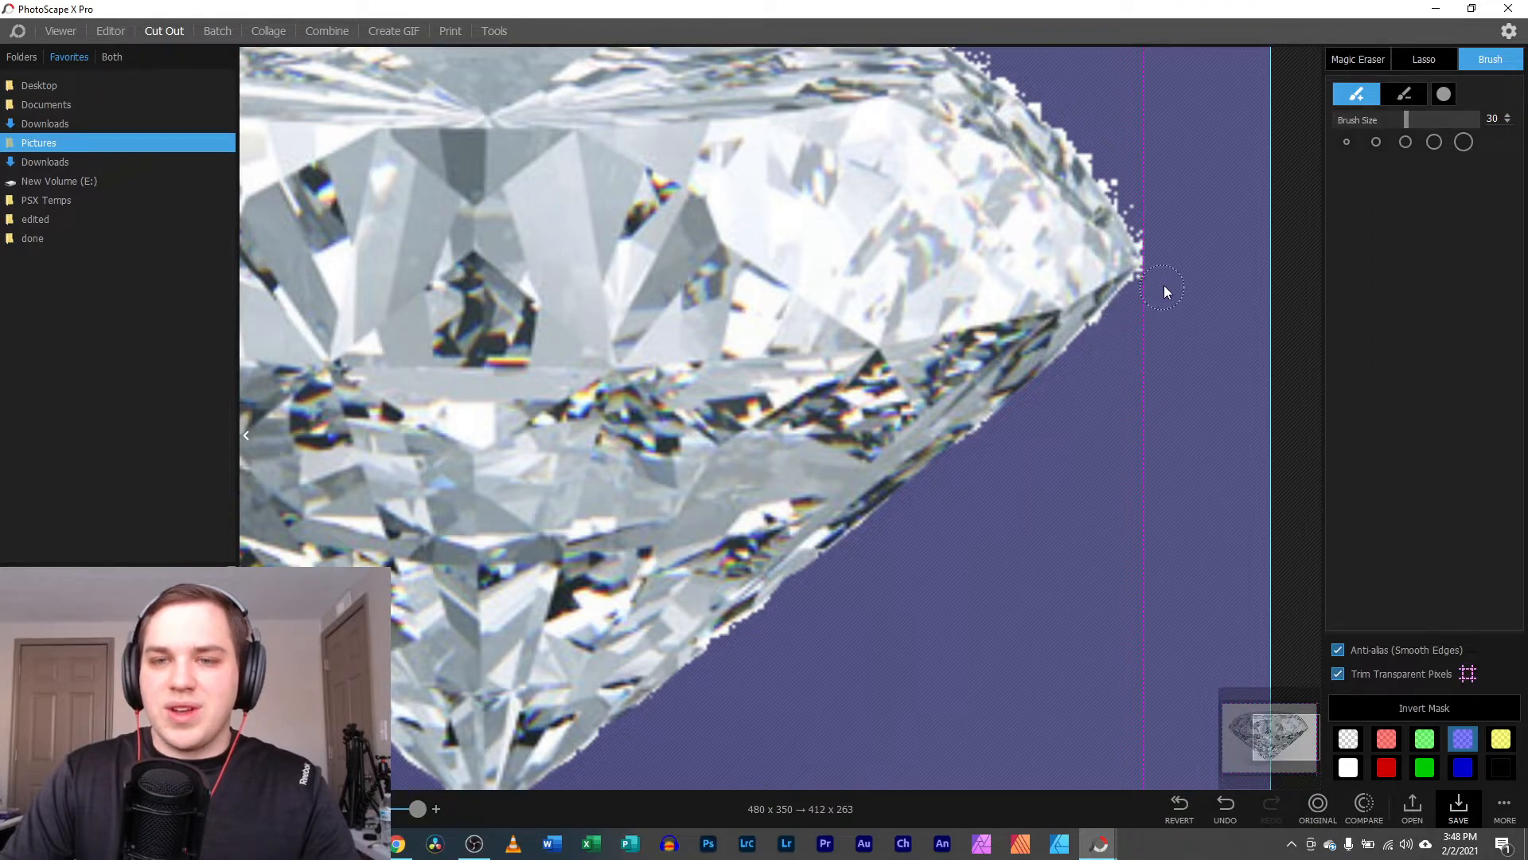
scroll(1108, 538, "up", 3)
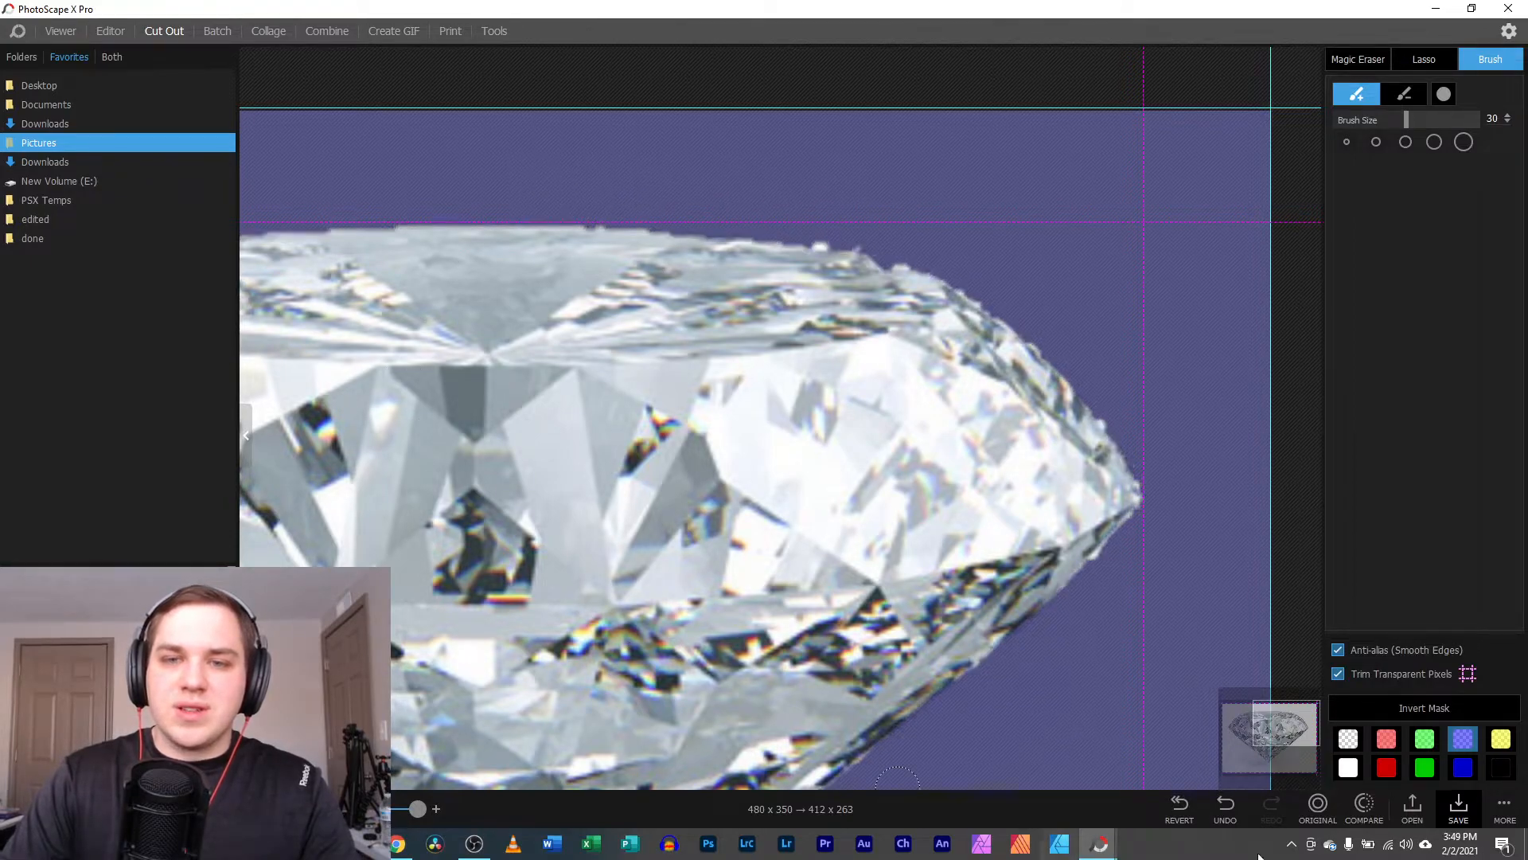
left_click(1221, 701)
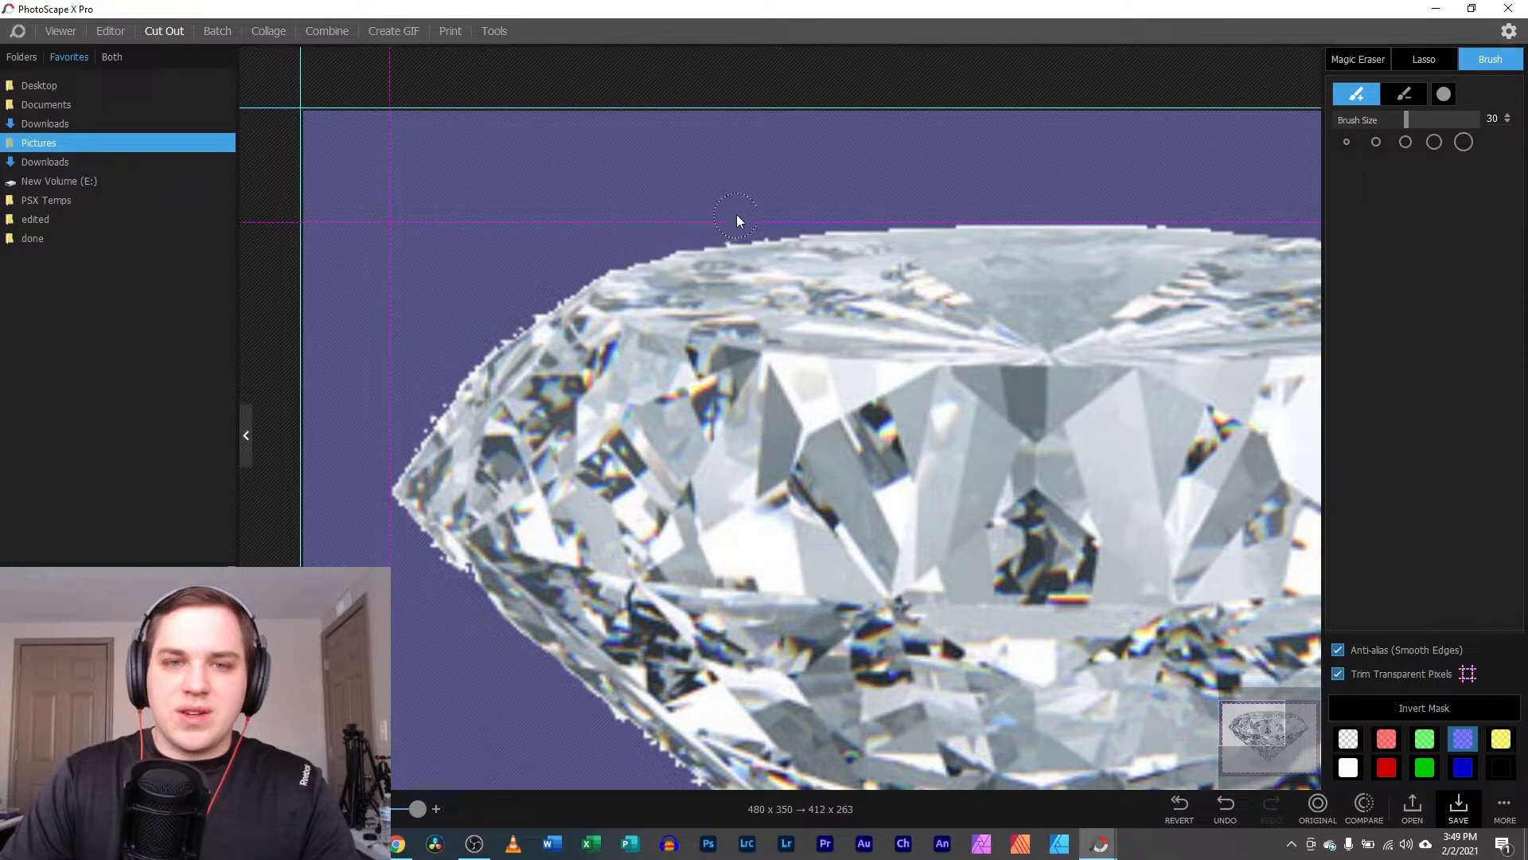
- Compare the cut-out with the original image and inspect its edges against the black and transparent mask previews
left_click_drag(415, 808, 376, 809)
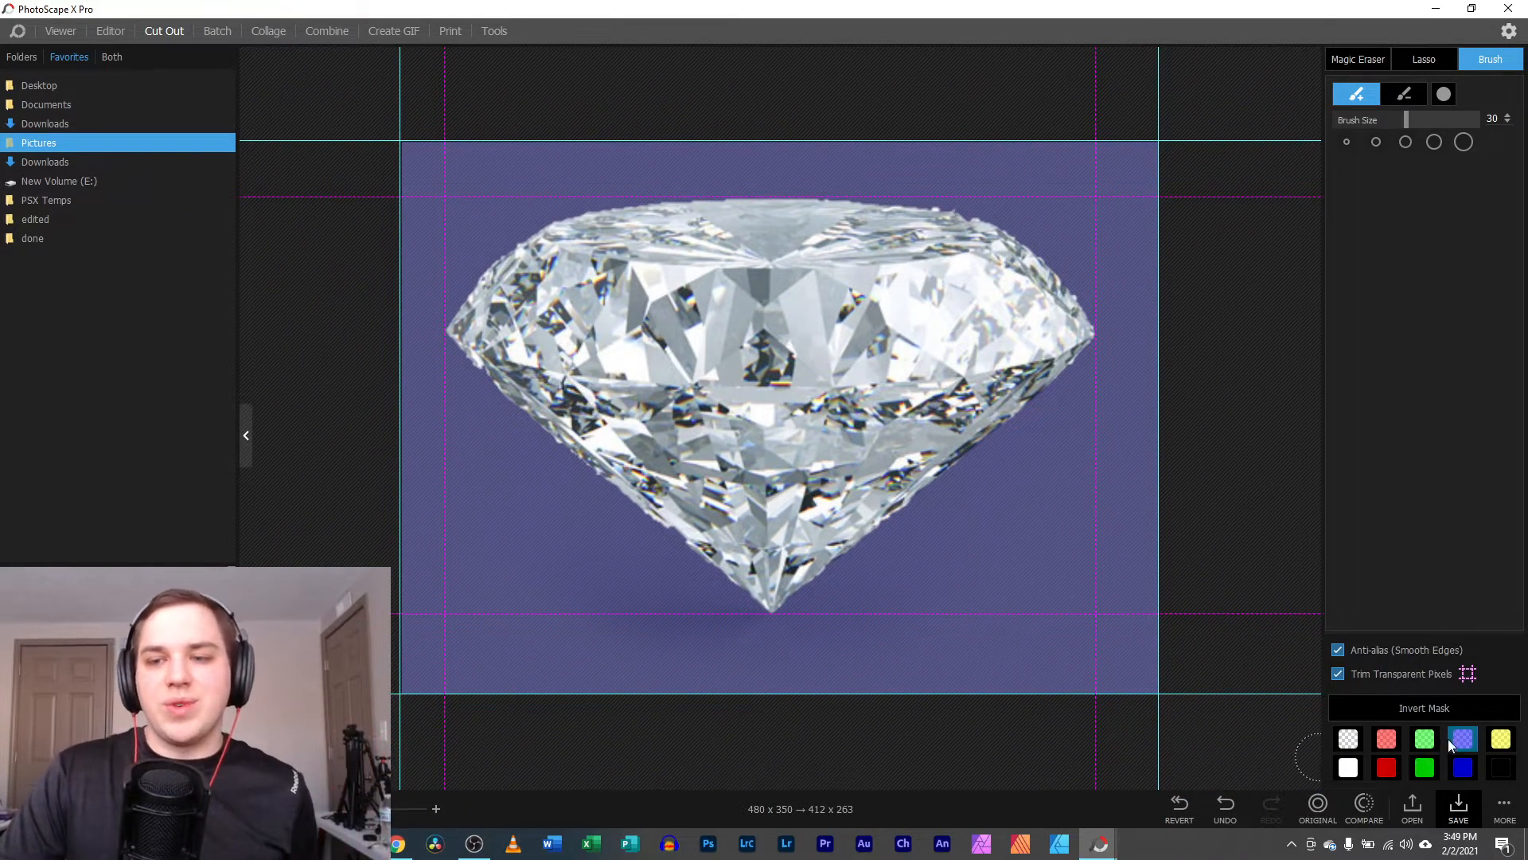
left_click(1321, 806)
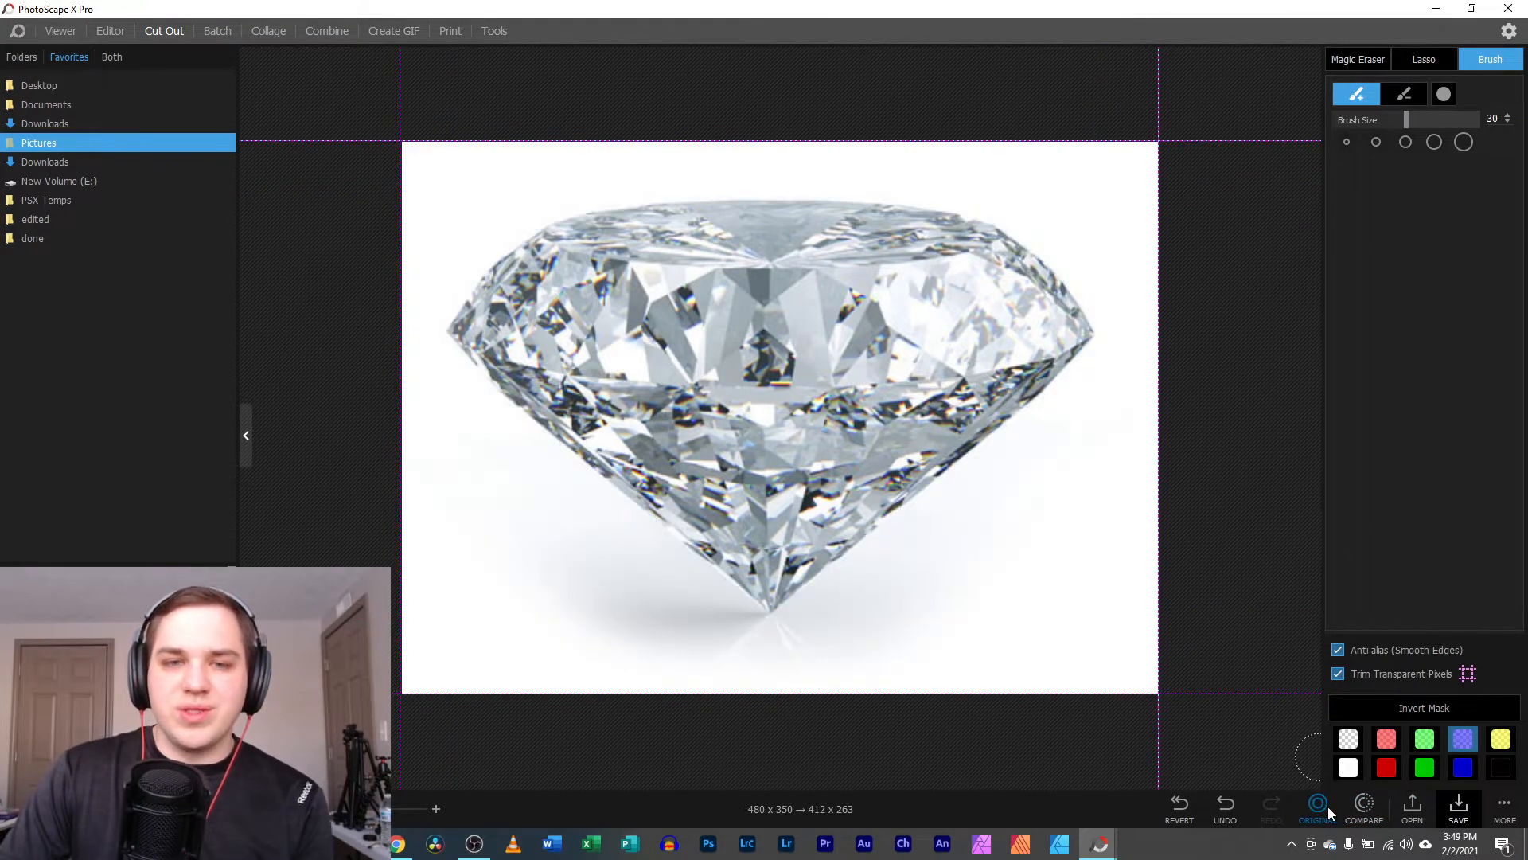
left_click(1326, 807)
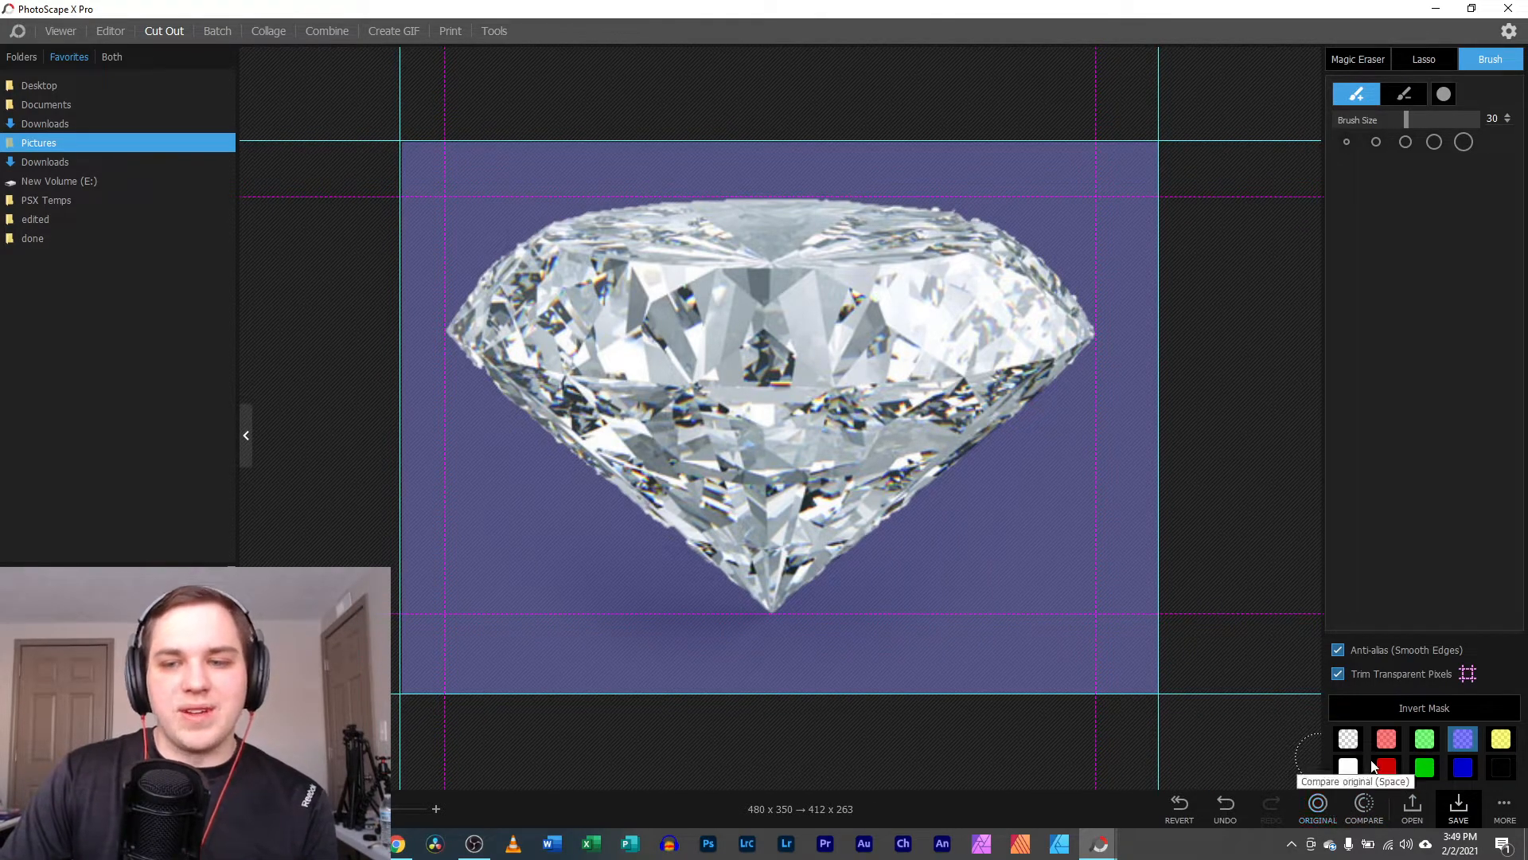
left_click(1492, 771)
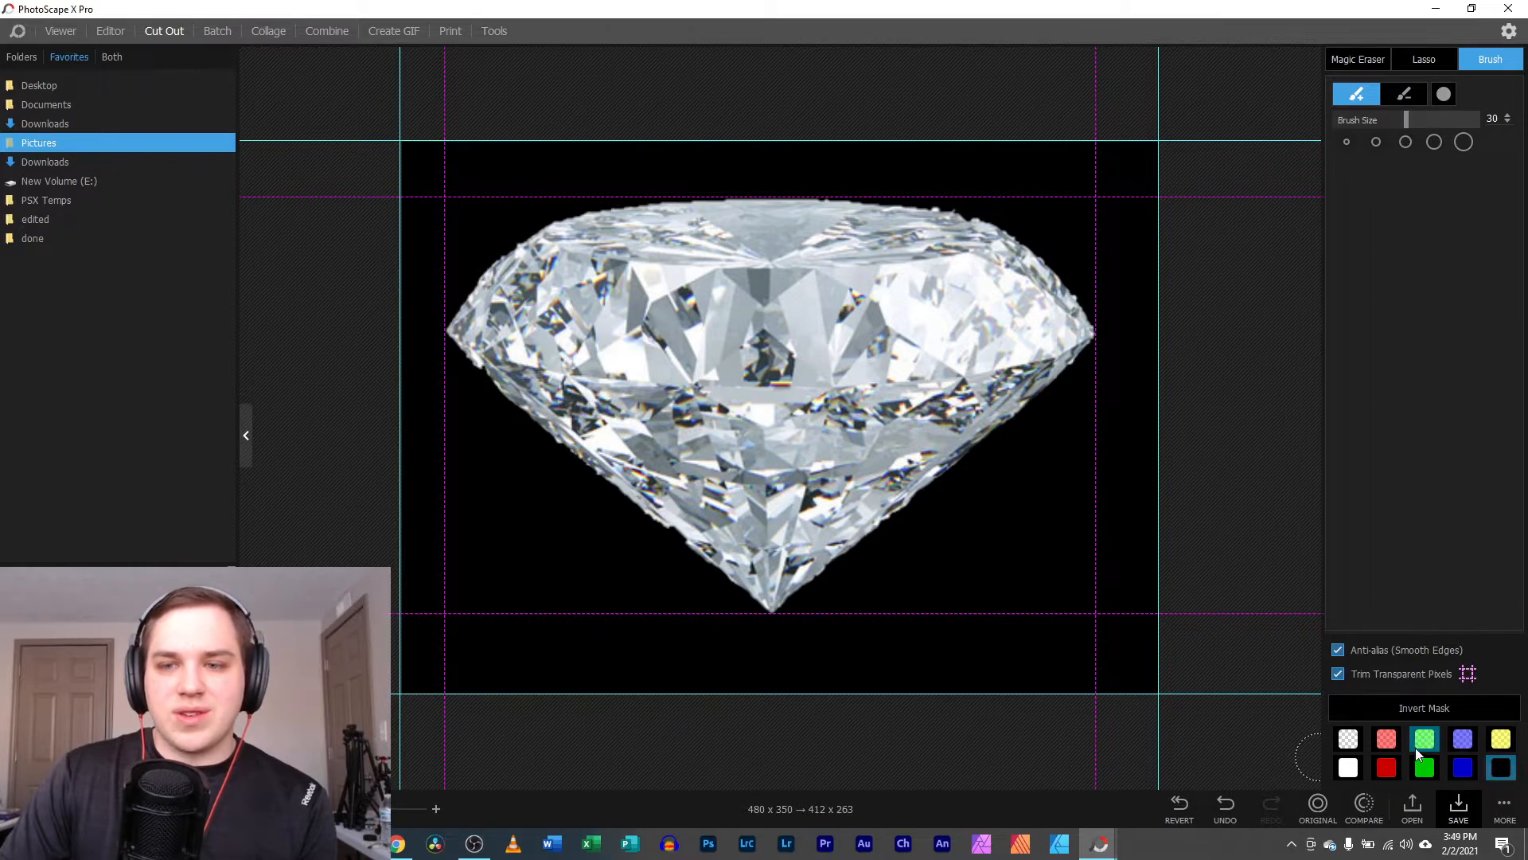
left_click(1350, 739)
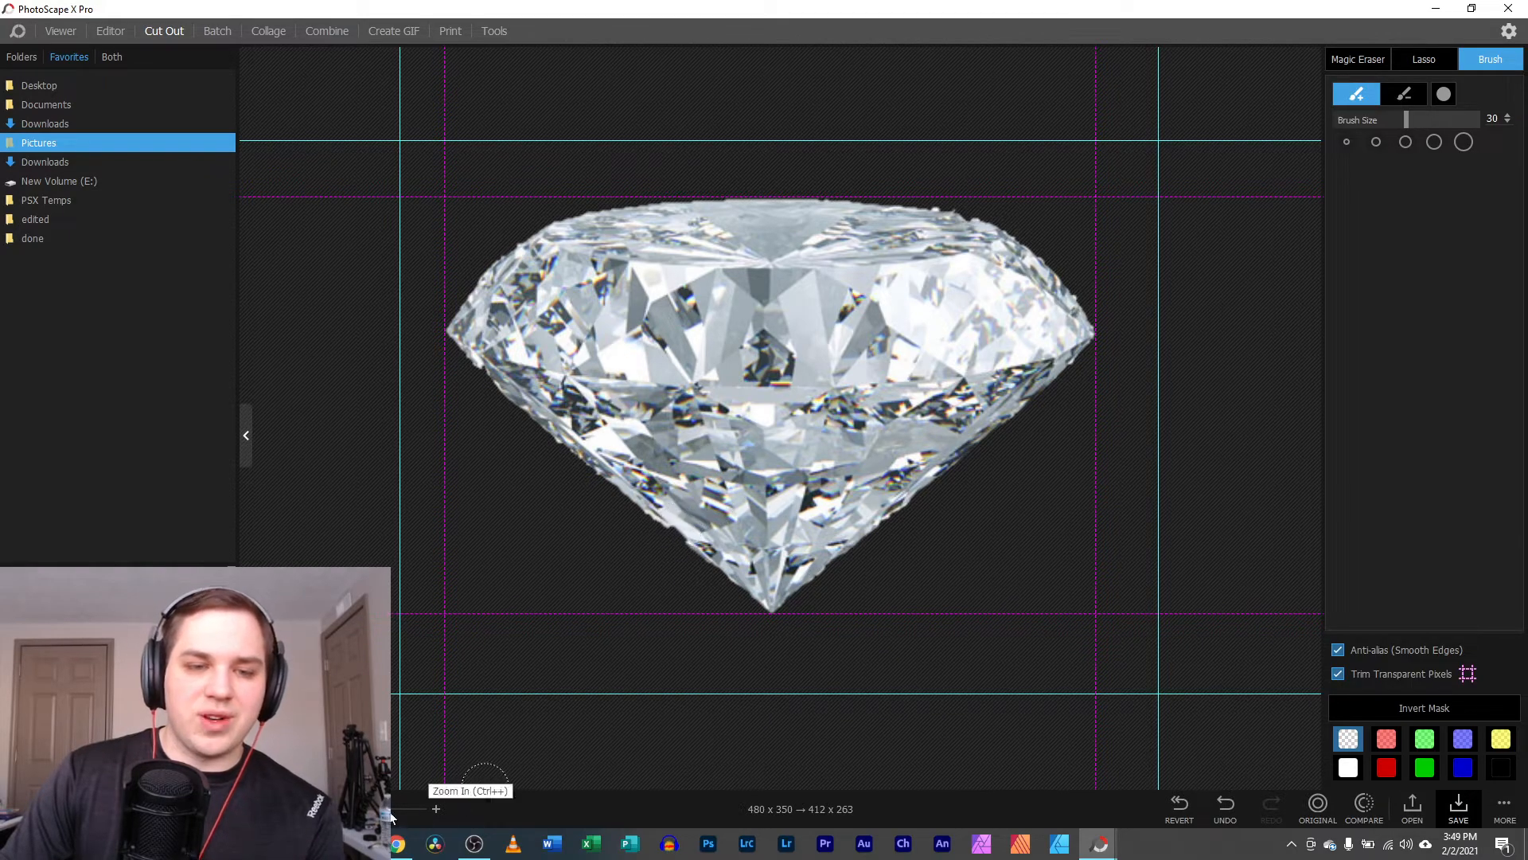
left_click_drag(394, 808, 417, 809)
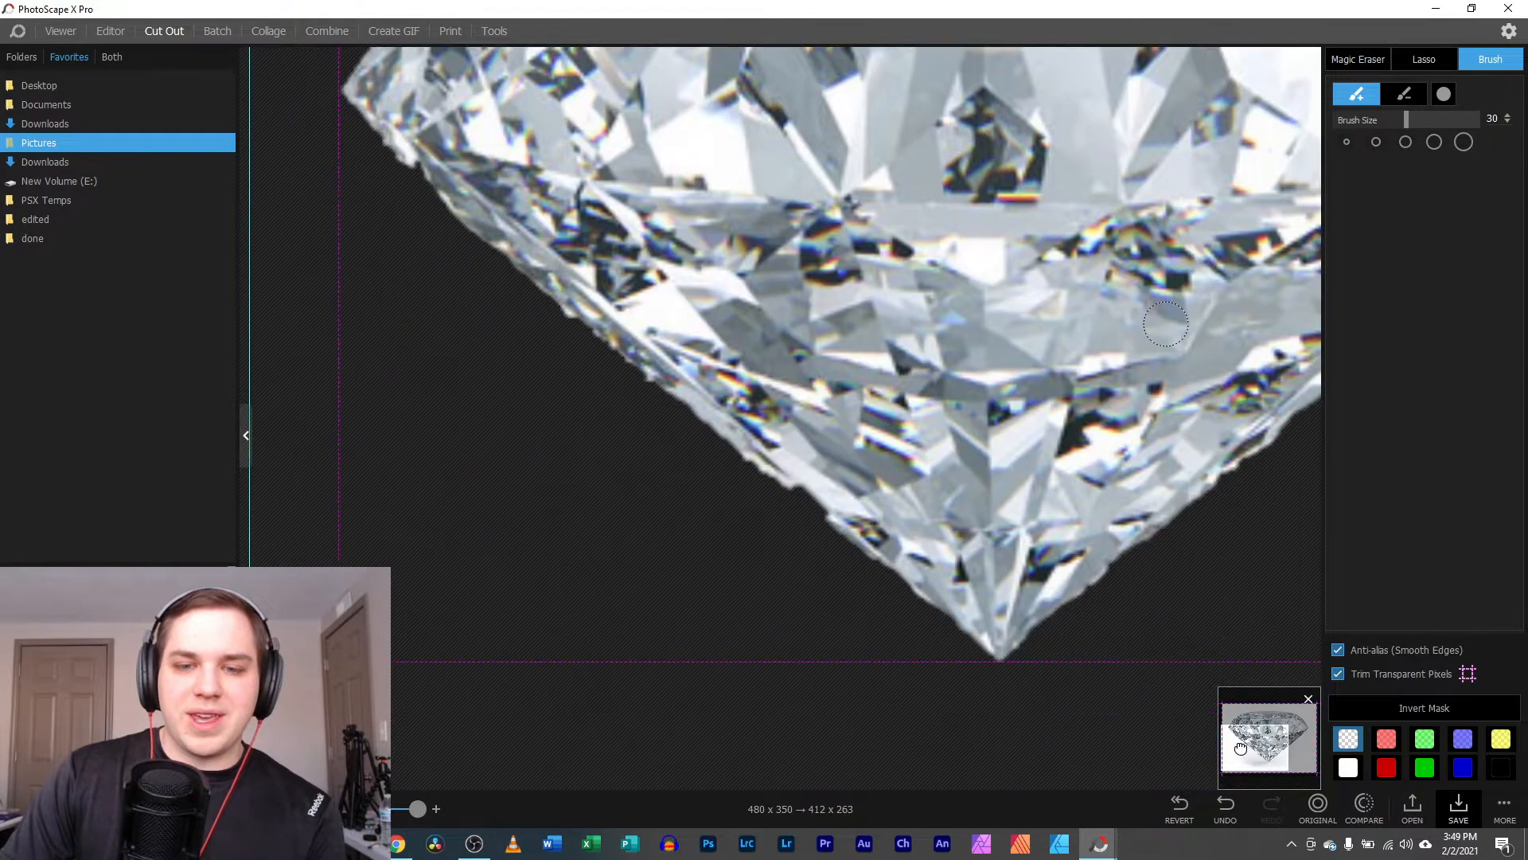
left_click(1404, 94)
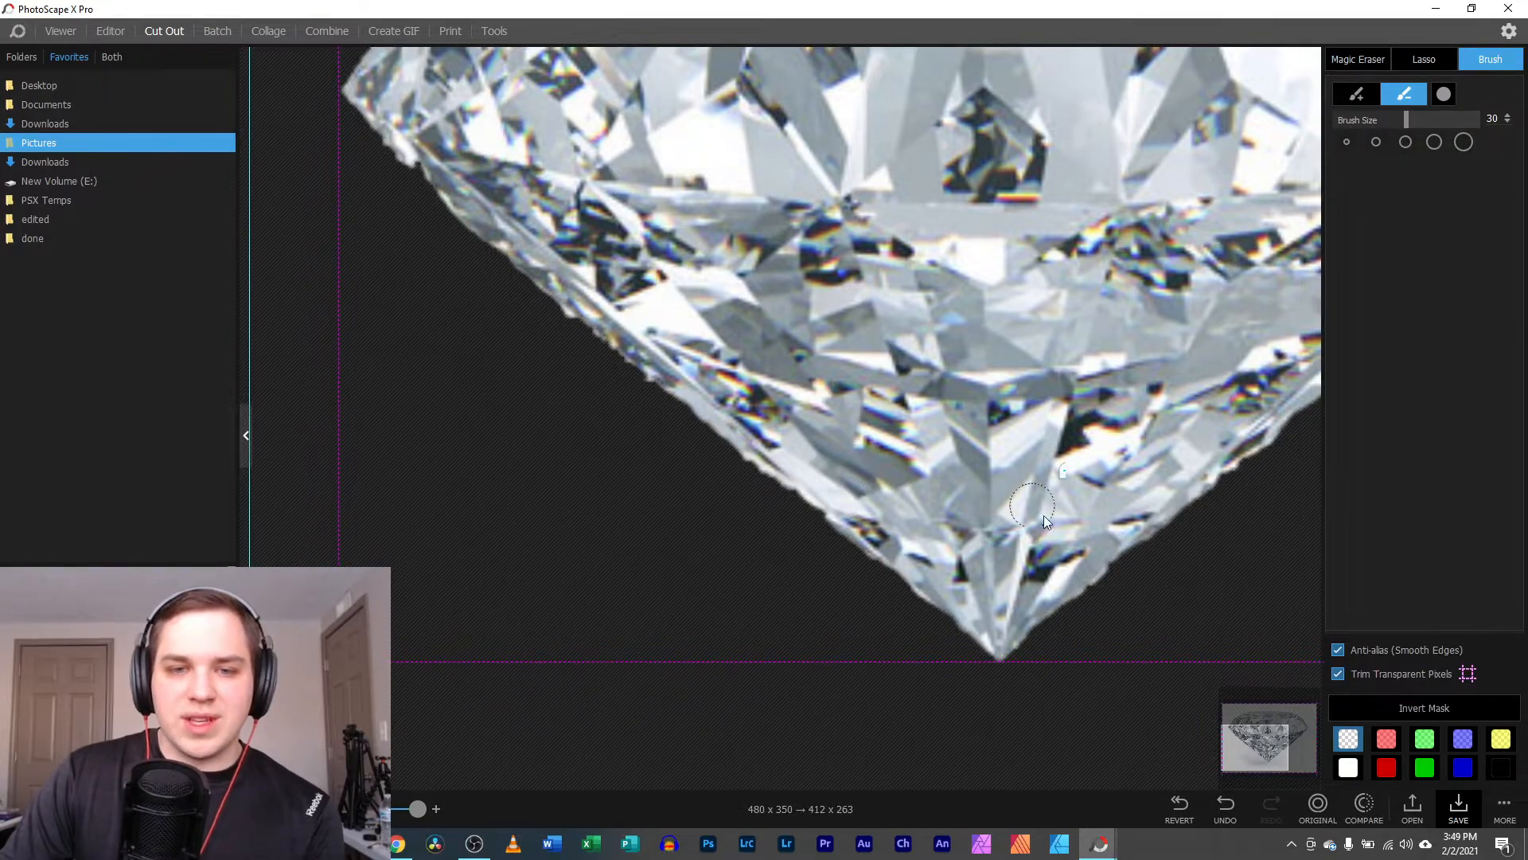
left_click_drag(417, 808, 375, 809)
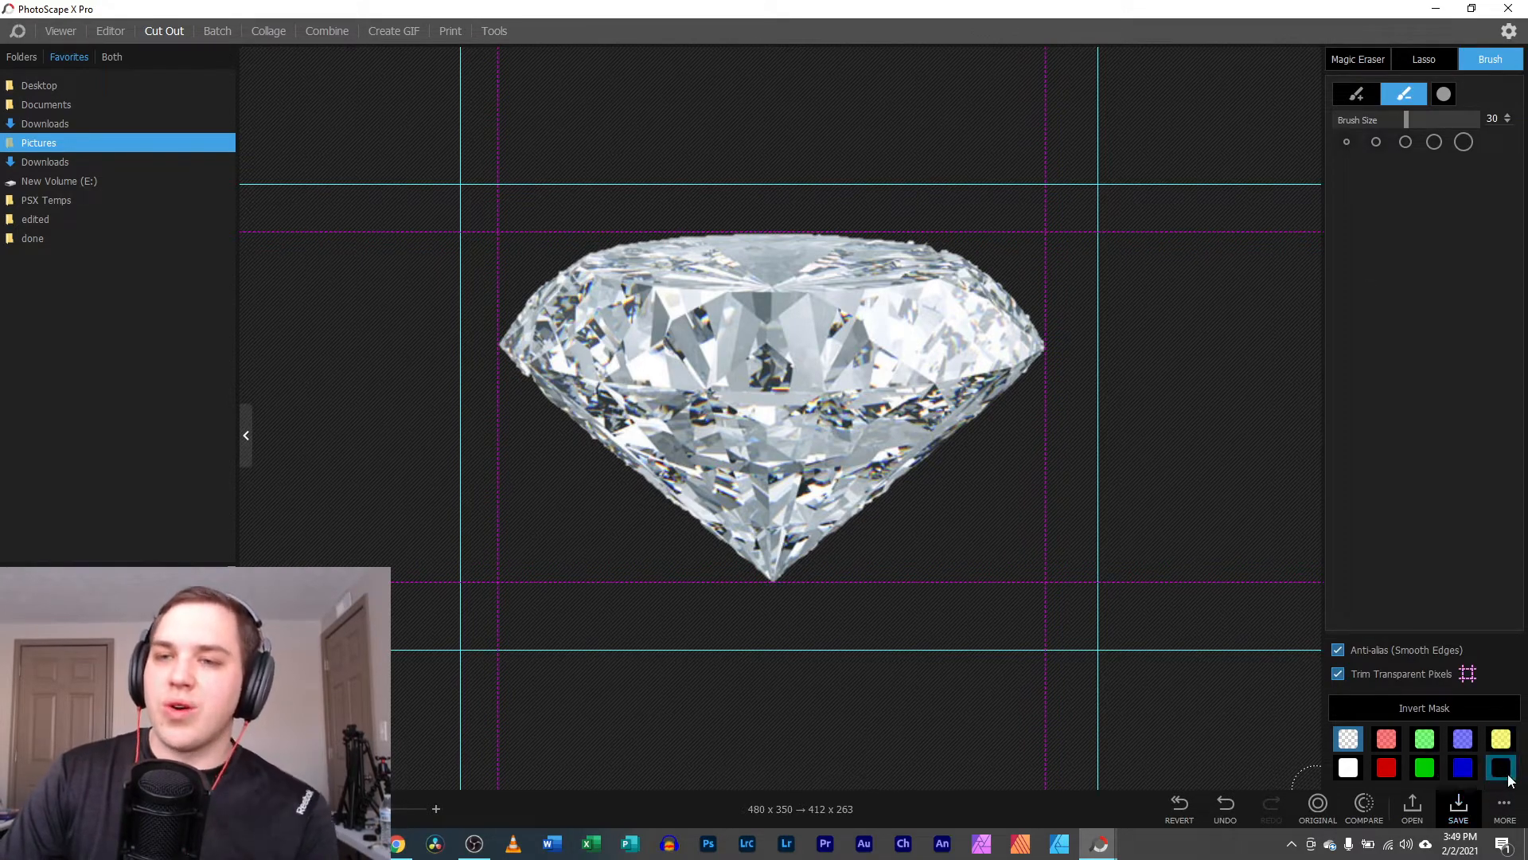
- Copy the cut-out diamond to the clipboard and switch to the PhotoScape X Pro window holding the GME & AMC thumbnail
left_click(1505, 810)
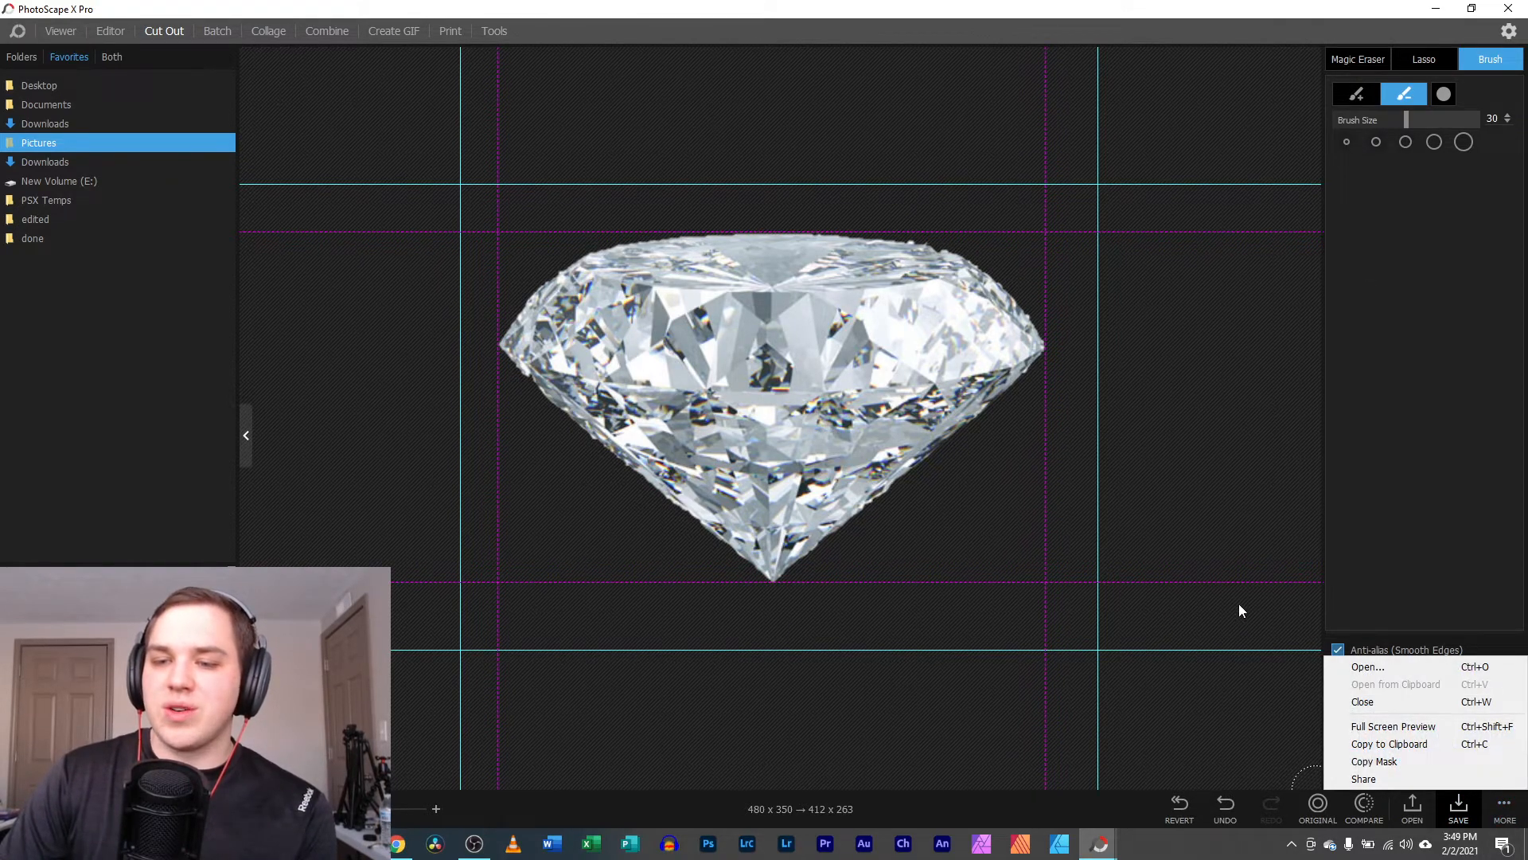
left_click(1411, 745)
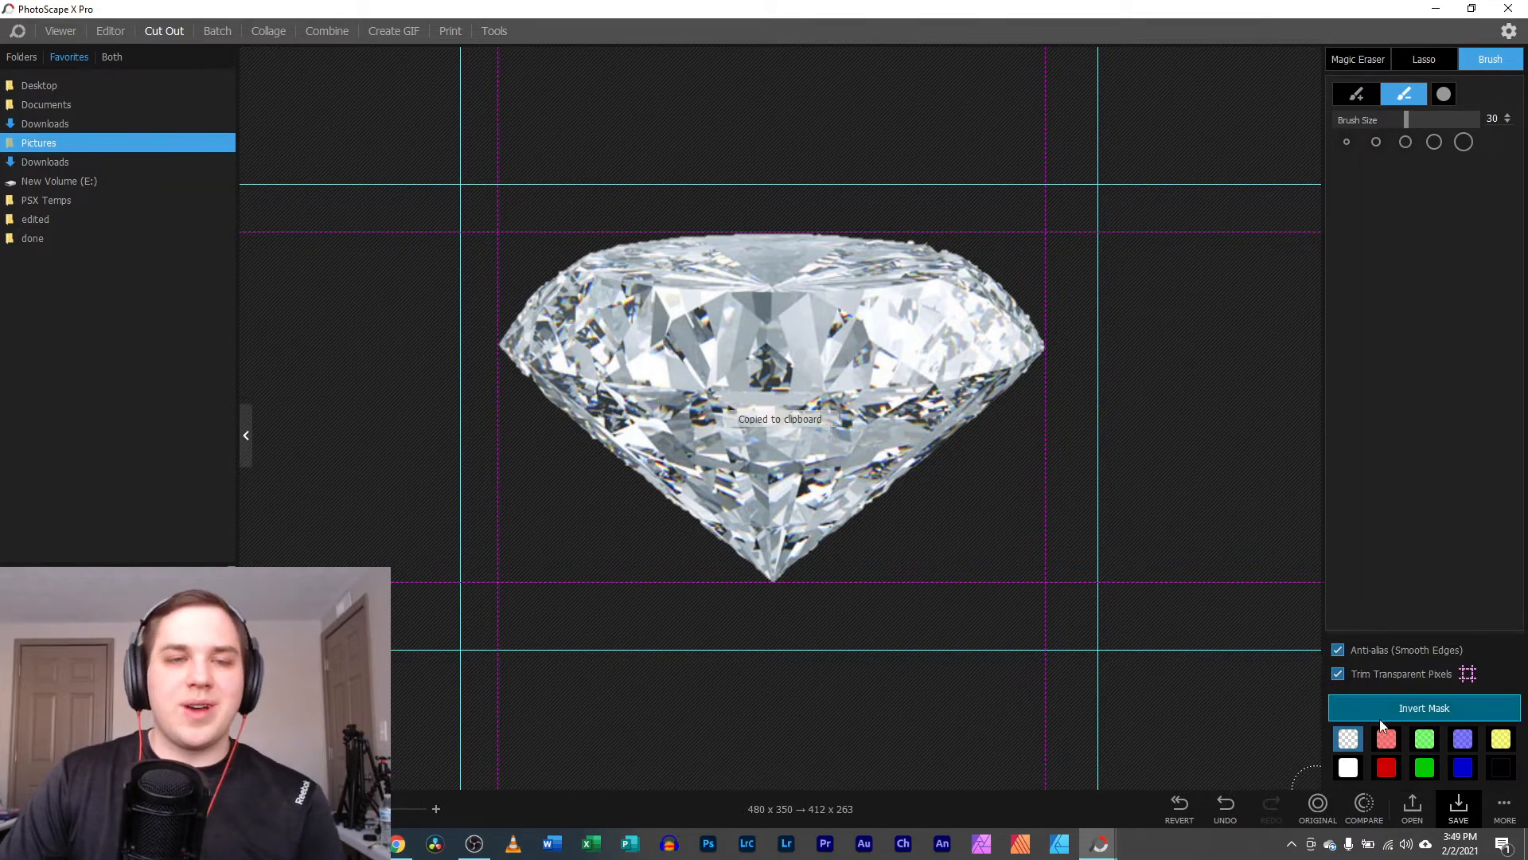
left_click(111, 31)
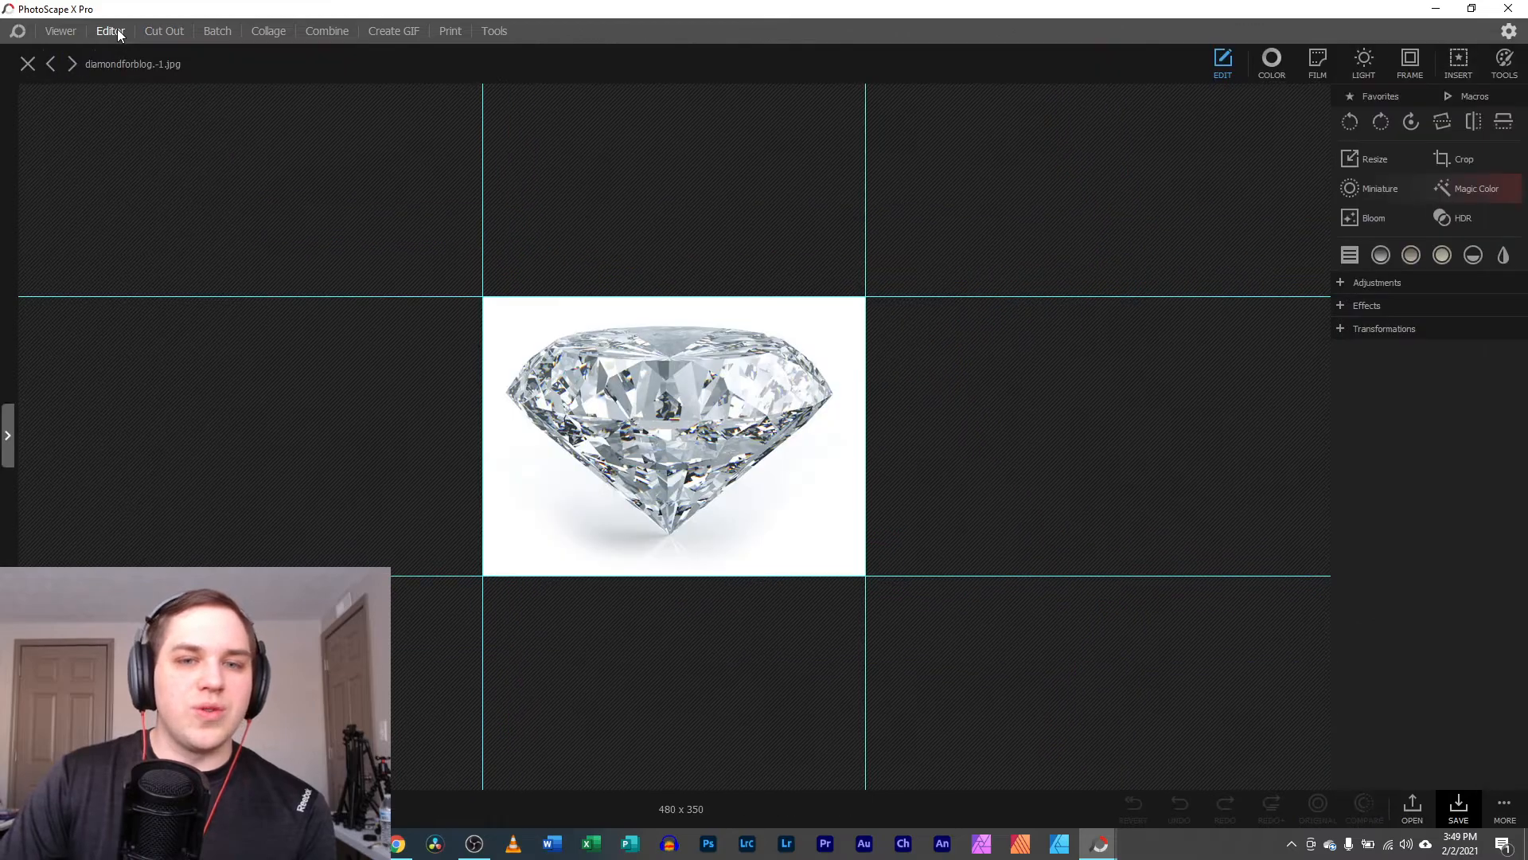
left_click(167, 32)
mouse_move(1100, 843)
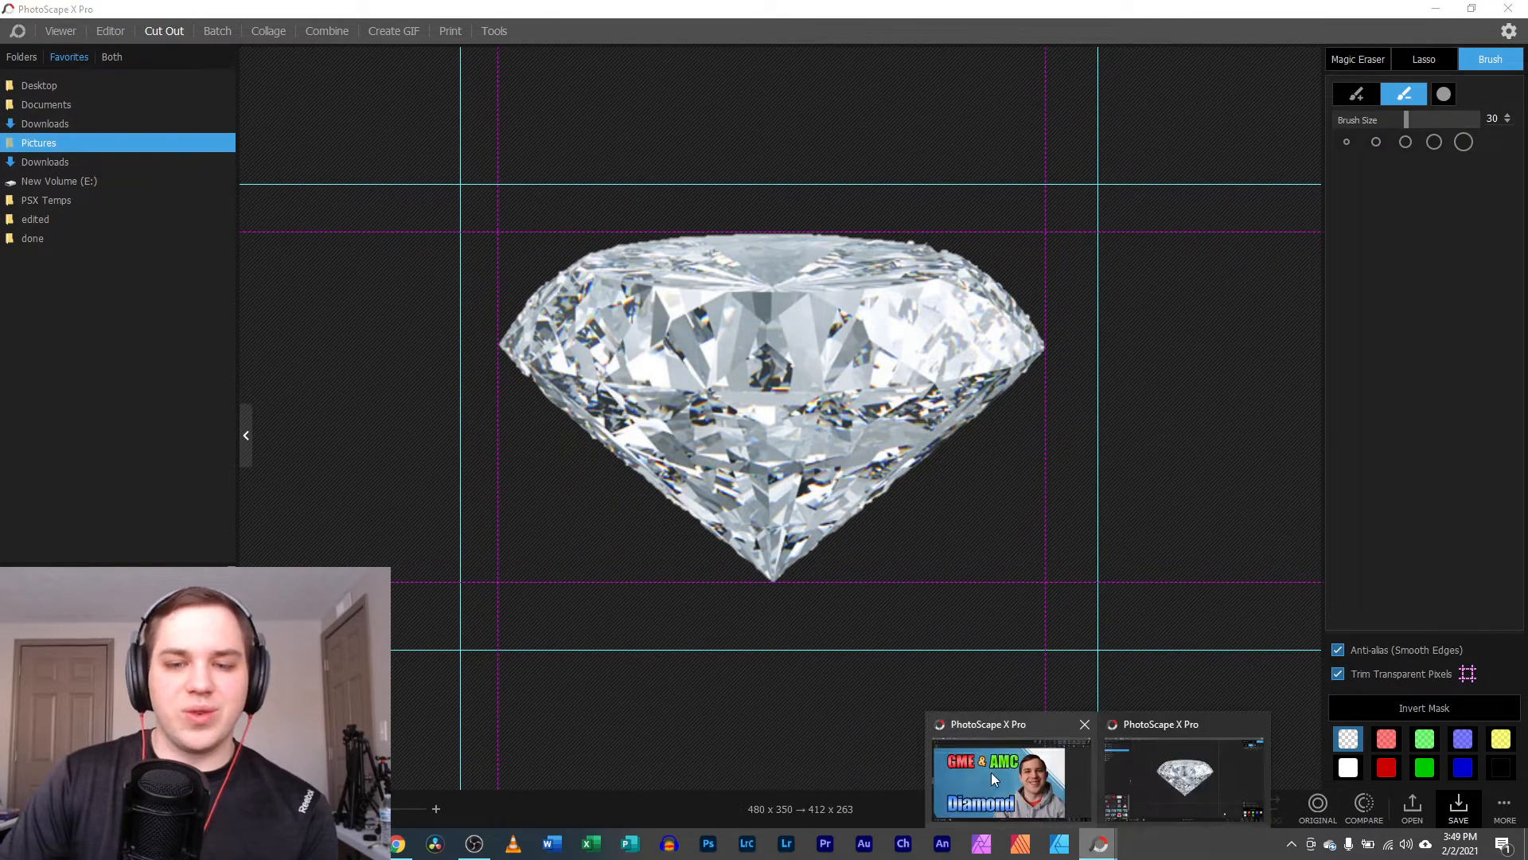
left_click(1010, 768)
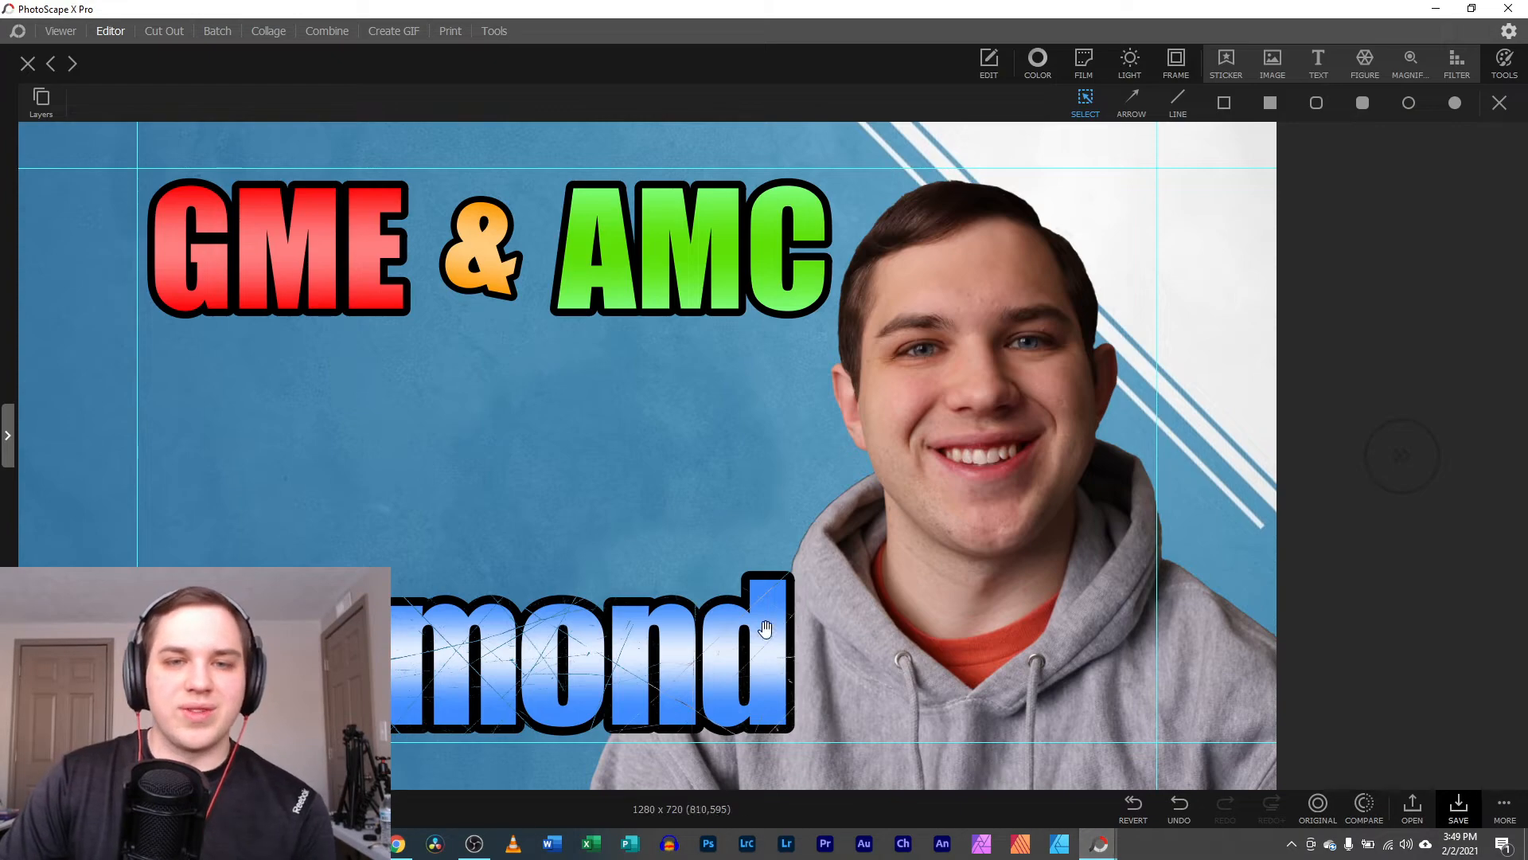
right_click(467, 362)
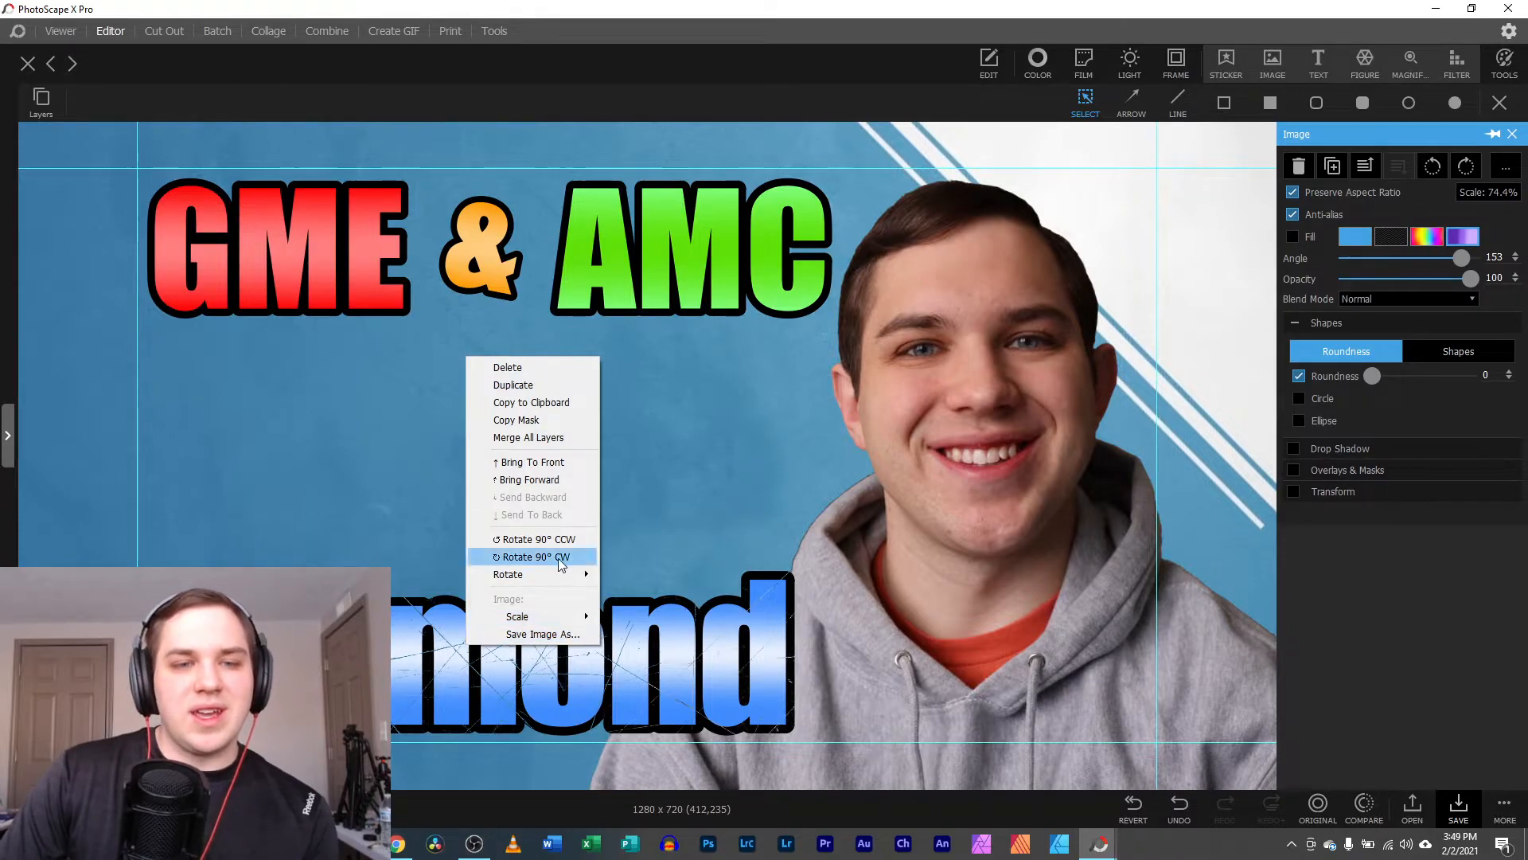
left_click(155, 503)
scroll(156, 503, "down", 5)
scroll(155, 503, "up", 3)
scroll(155, 503, "down", 3)
left_click(156, 503)
- Paste the diamond into the thumbnail and position it between the "GME & AMC" title and the "Diamond" text
right_click(180, 421)
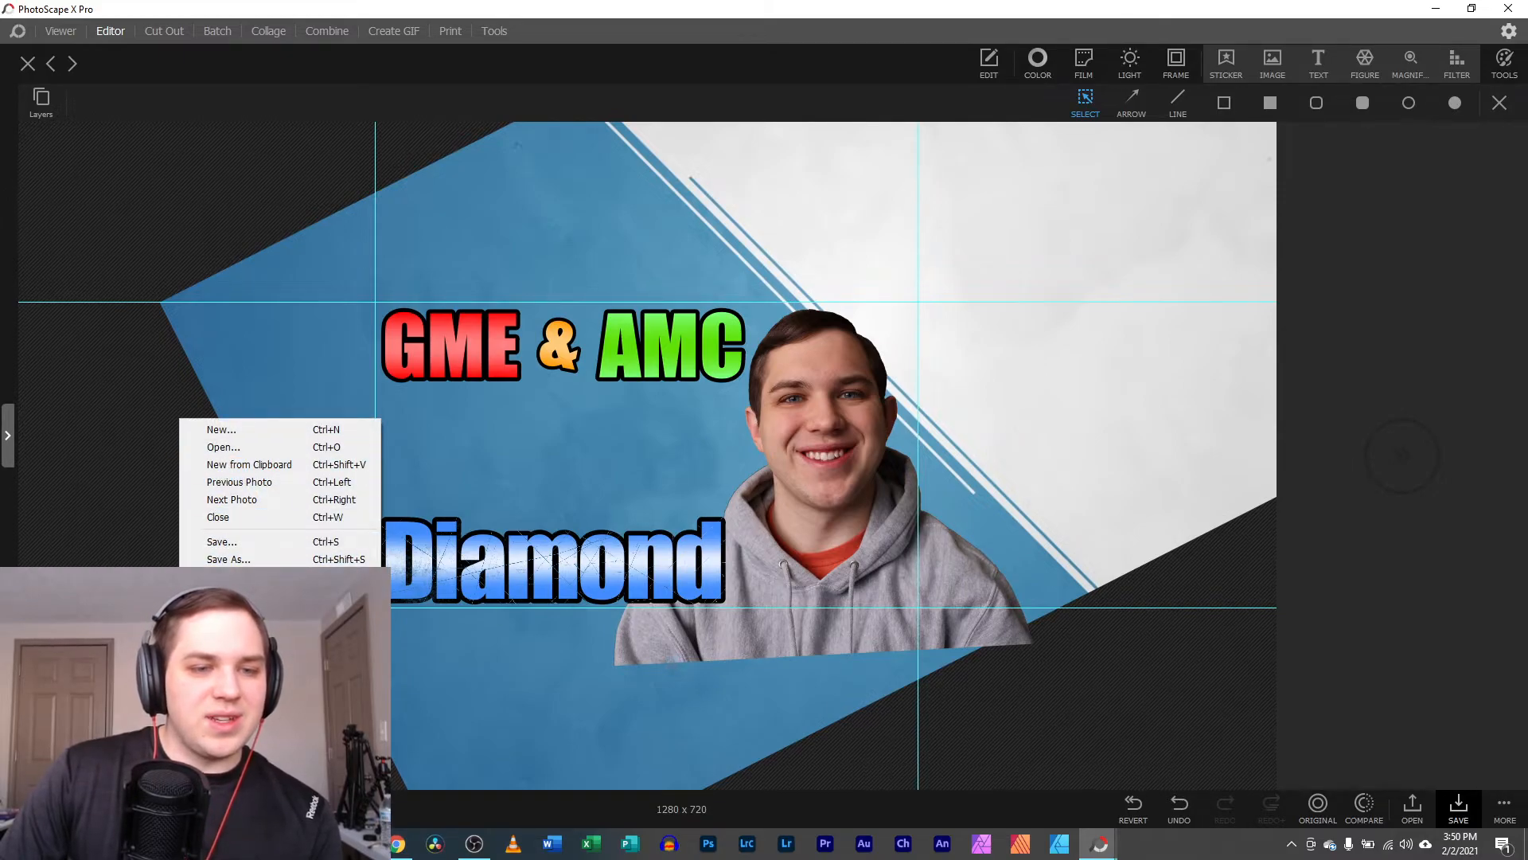
key("ctrl+v")
left_click_drag(630, 456, 582, 474)
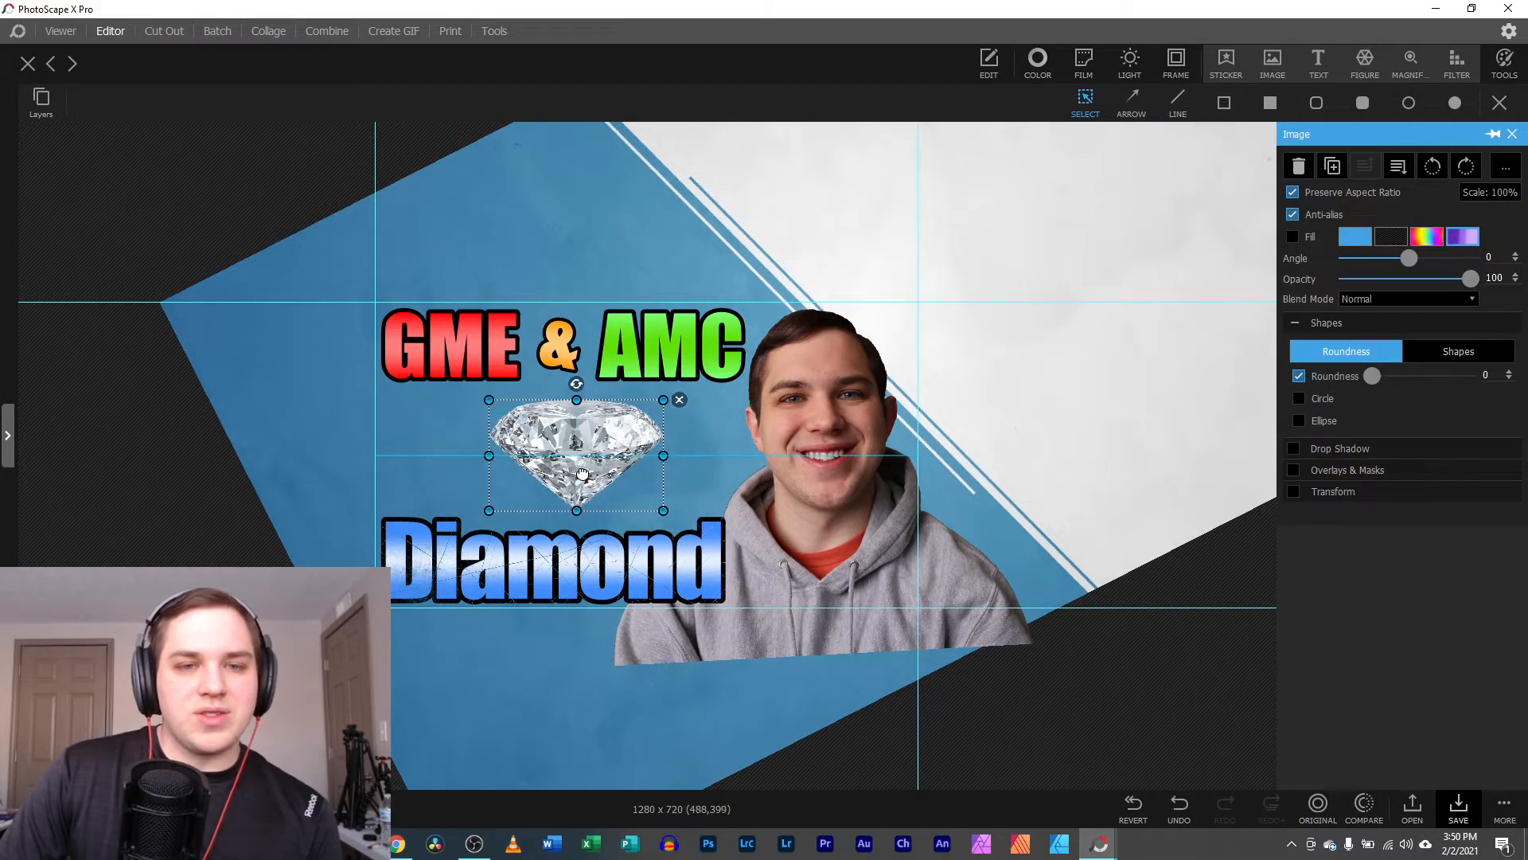
left_click(579, 806)
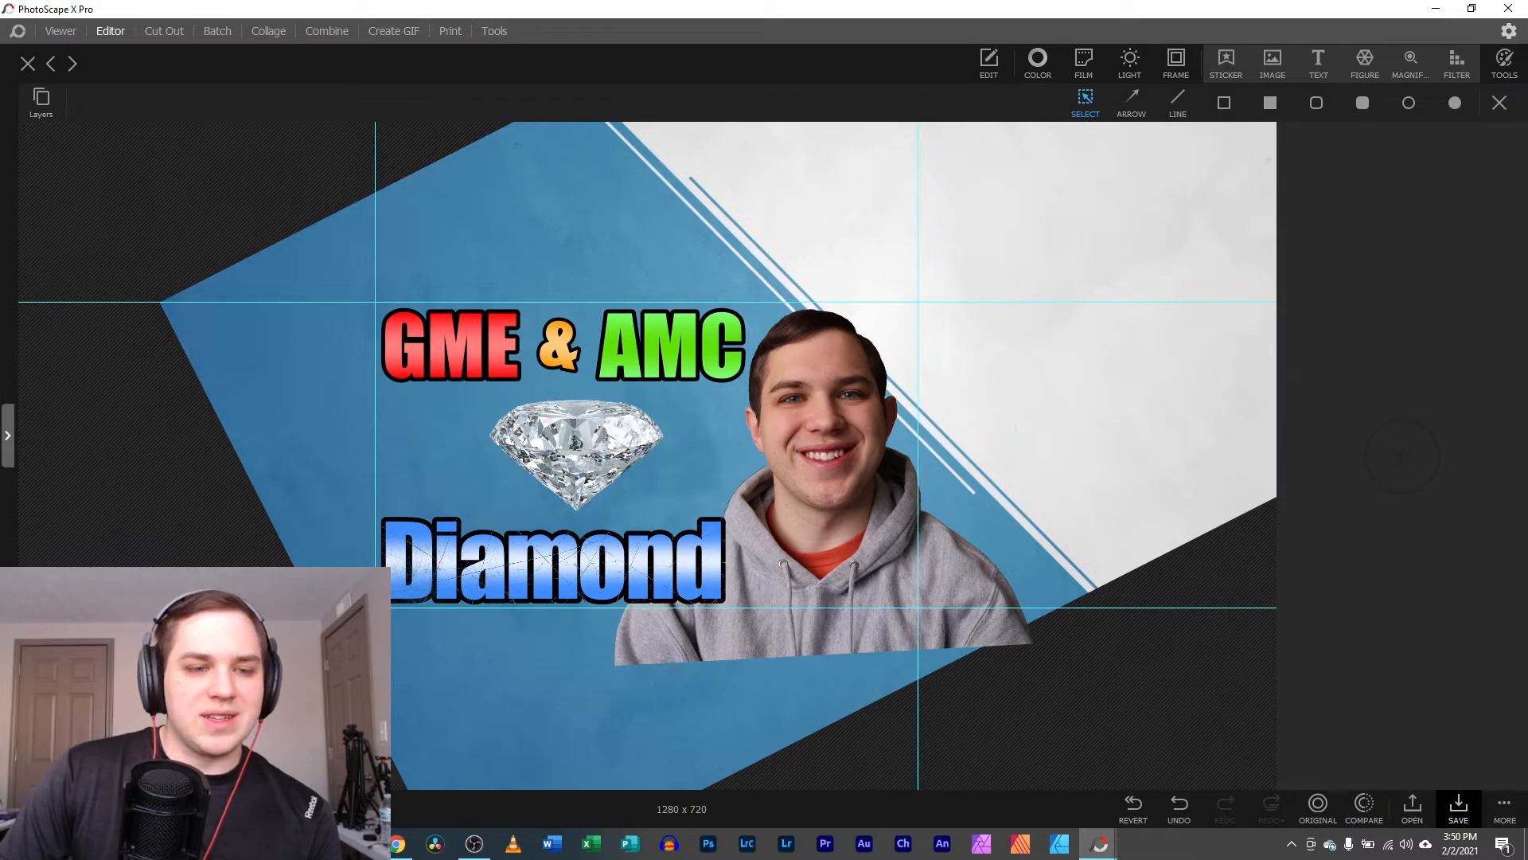
scroll(645, 452, "up", 2)
left_click(471, 456)
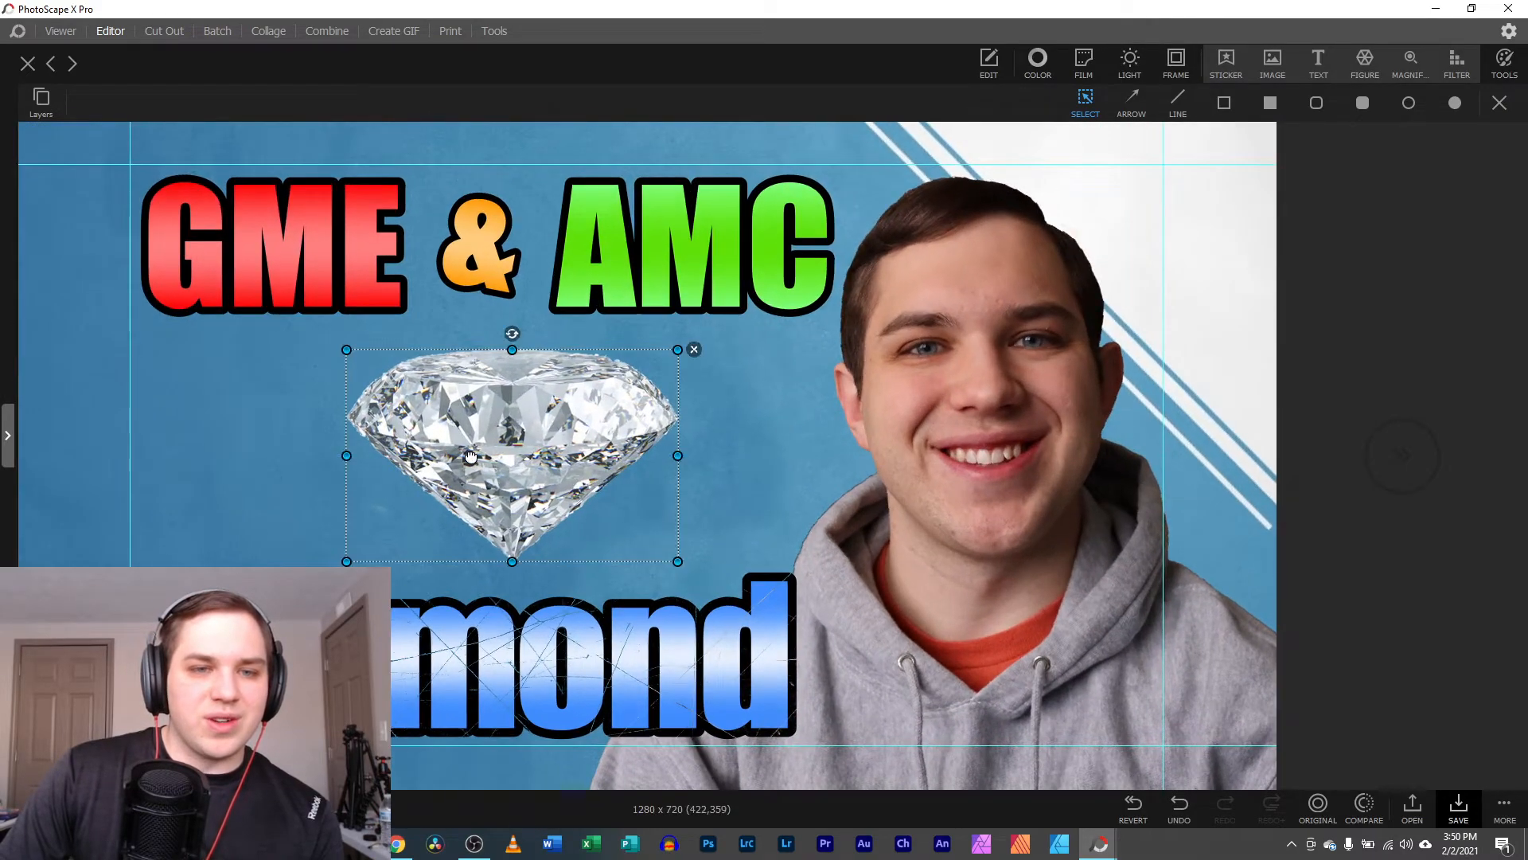
left_click_drag(471, 456, 444, 456)
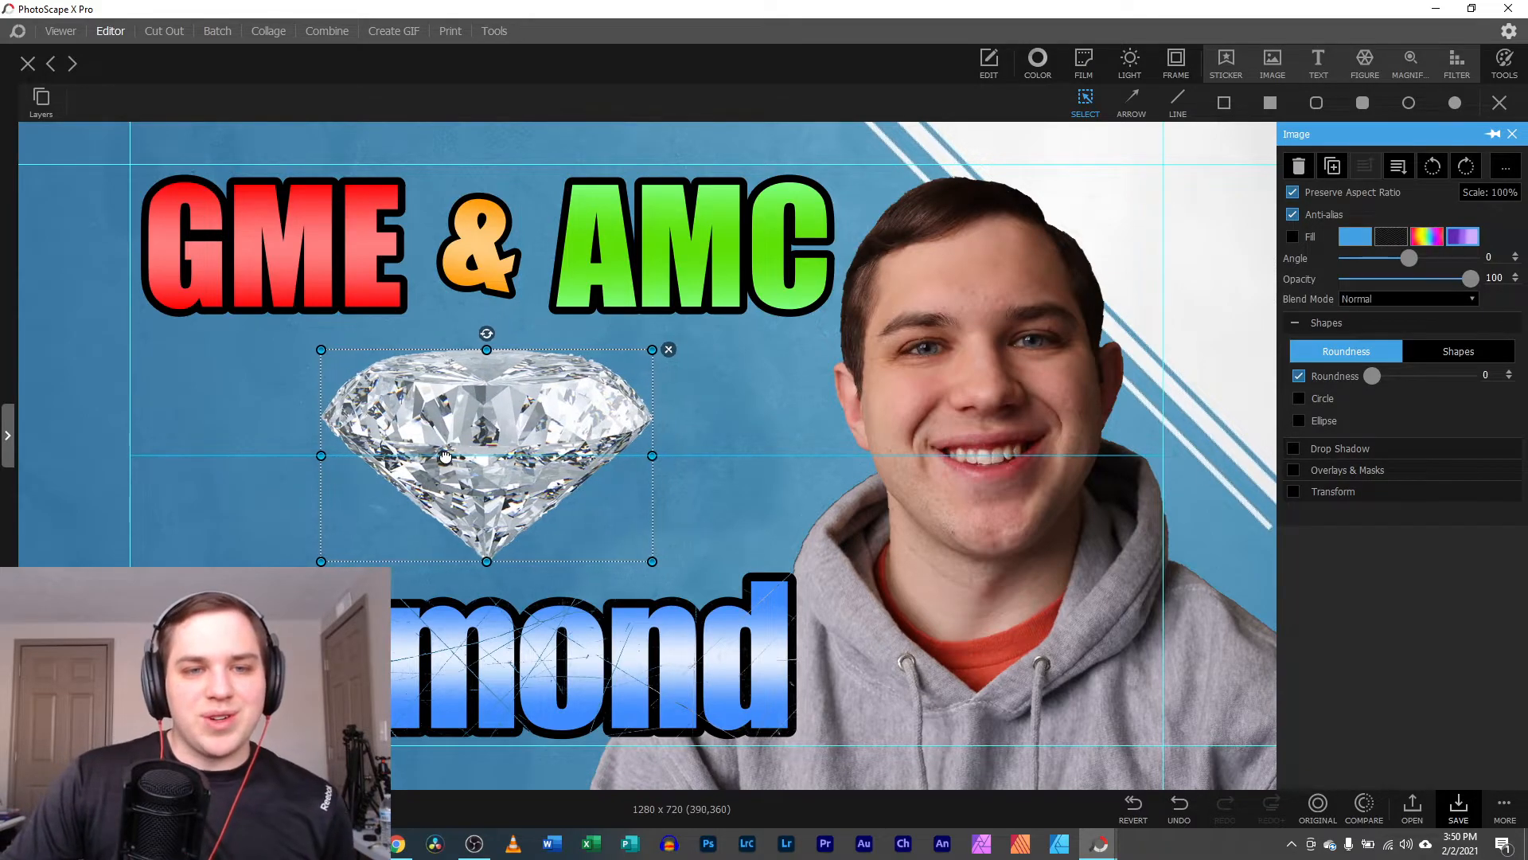
- Enable a drop shadow on the diamond with a distance of 28 and an angle of 15
left_click(1293, 448)
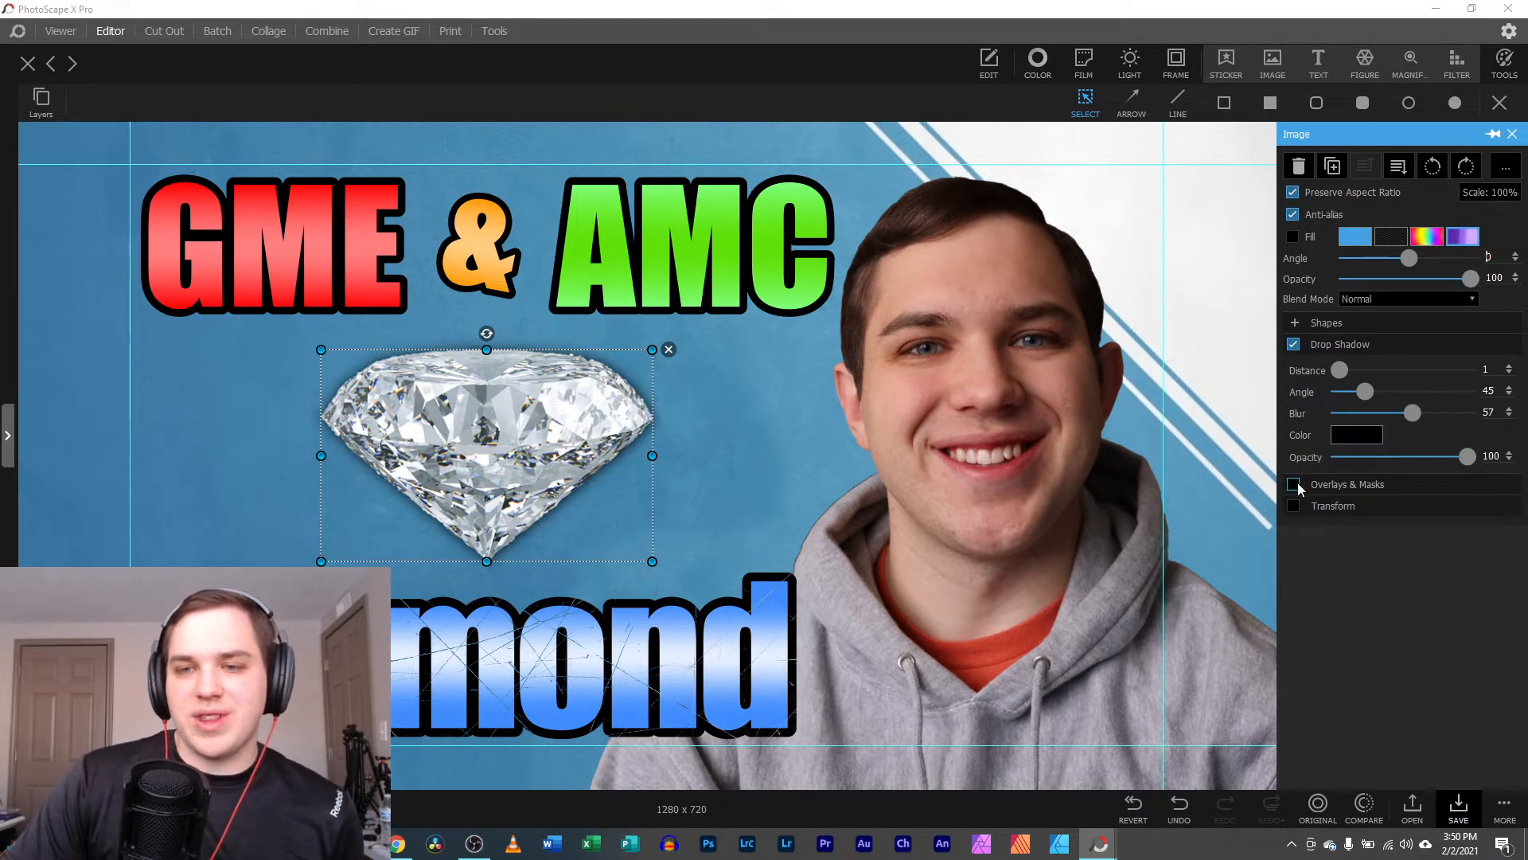
left_click(1295, 484)
left_click(1293, 366)
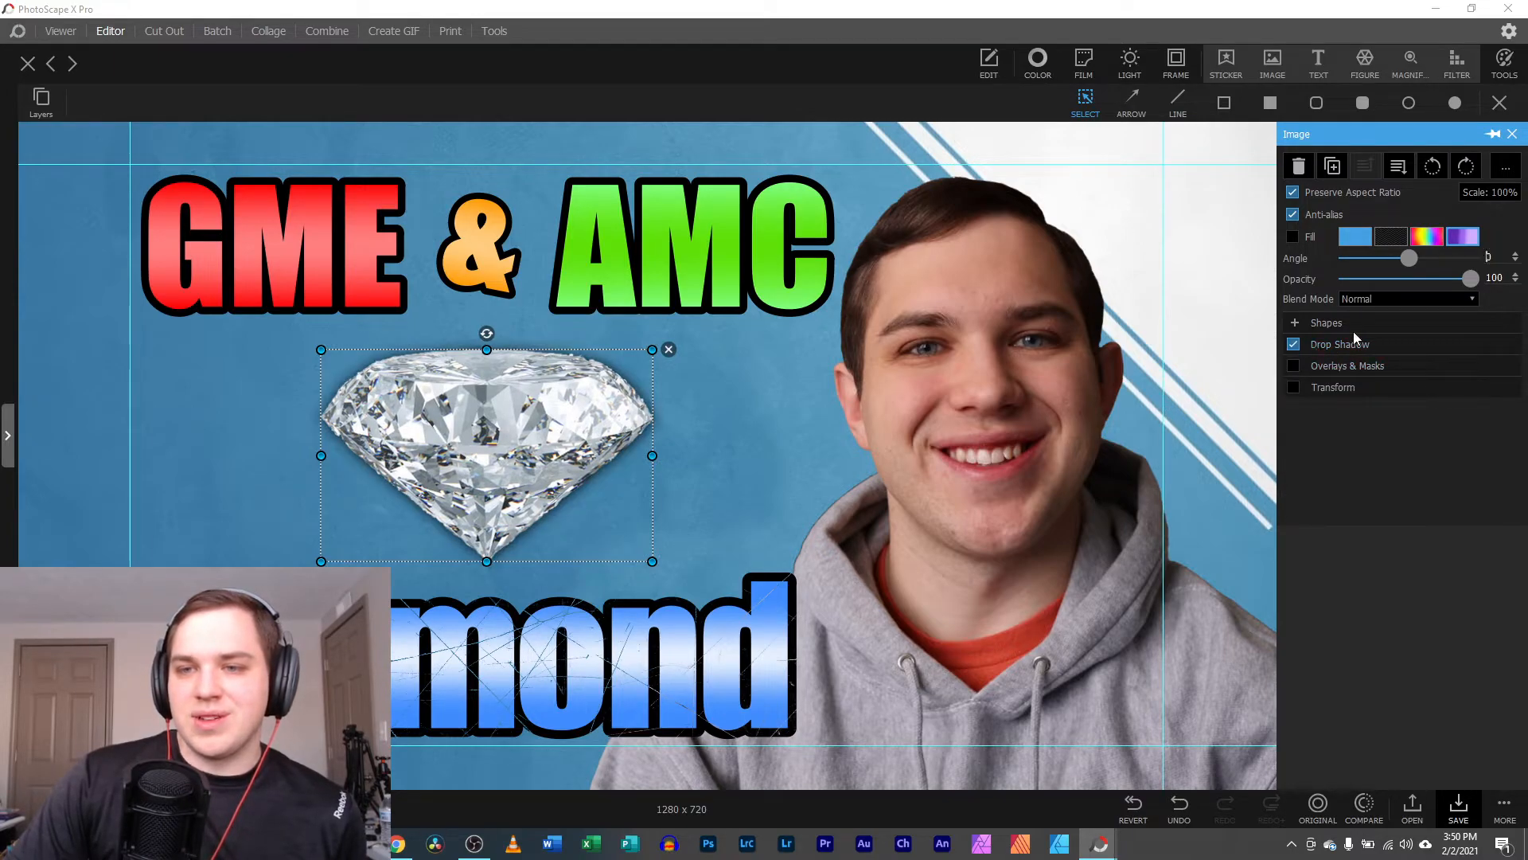
left_click(1315, 345)
mouse_move(1350, 371)
left_mouse_down()
mouse_move(1384, 371)
mouse_move(1381, 396)
mouse_move(1345, 398)
left_mouse_up()
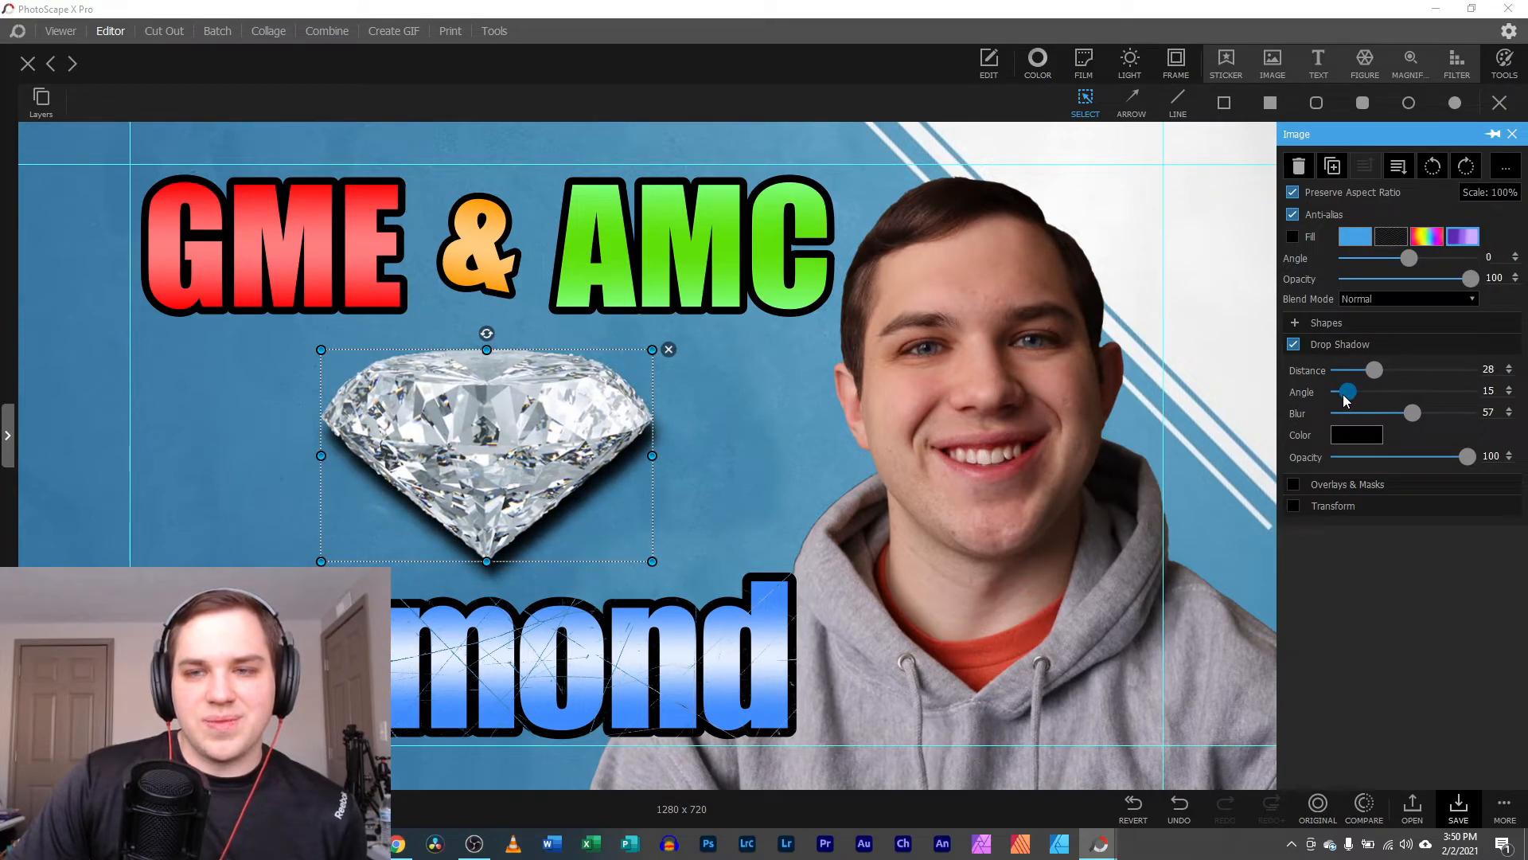
- Try red for the diamond's drop shadow, settle on white (#ffffff), and reselect the diamond
left_click(1352, 439)
left_click(1293, 489)
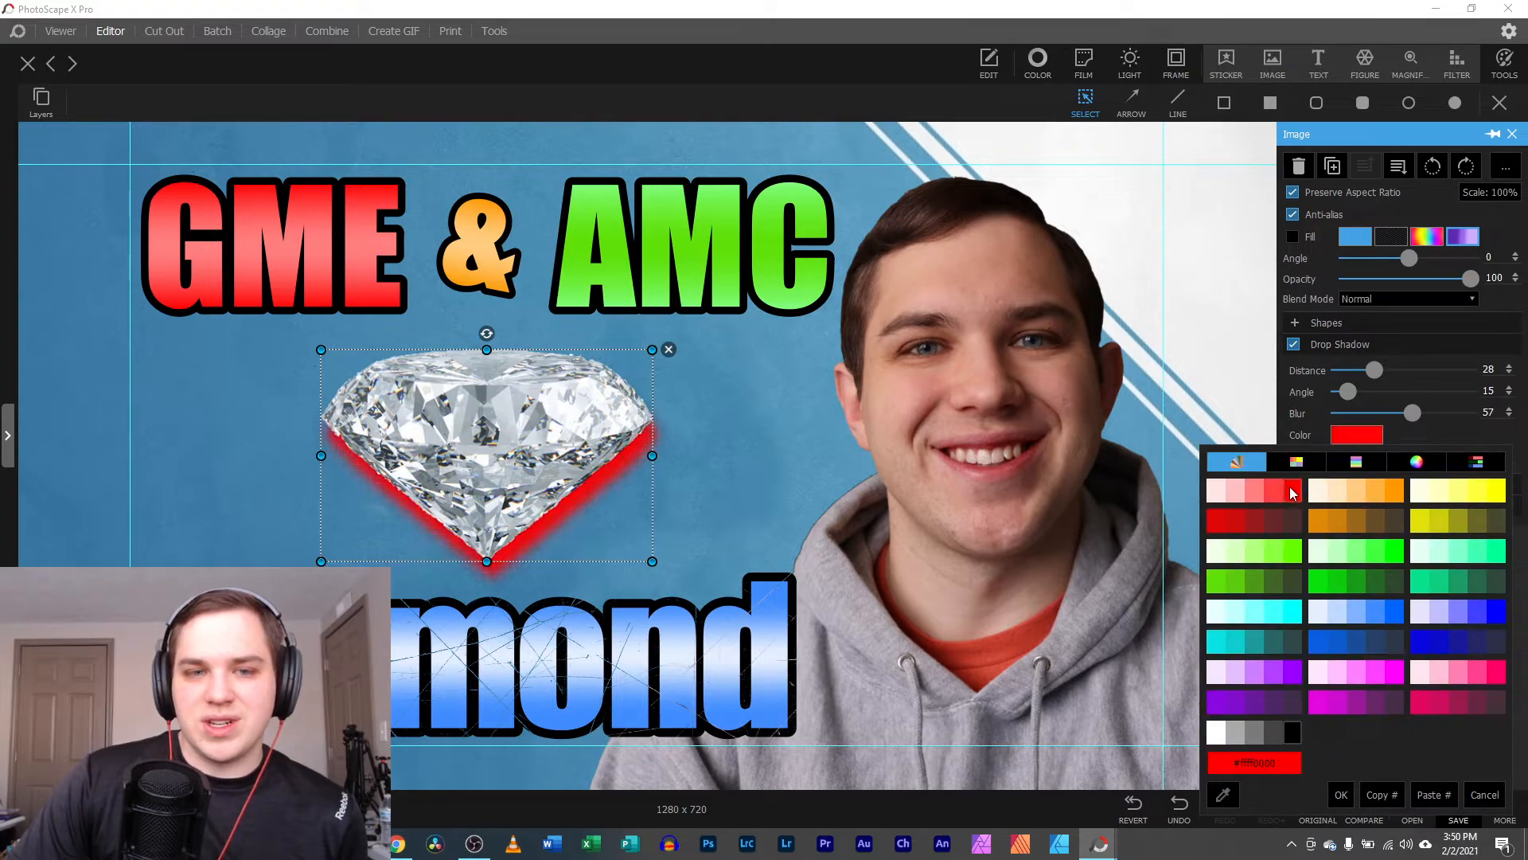
left_click(1216, 734)
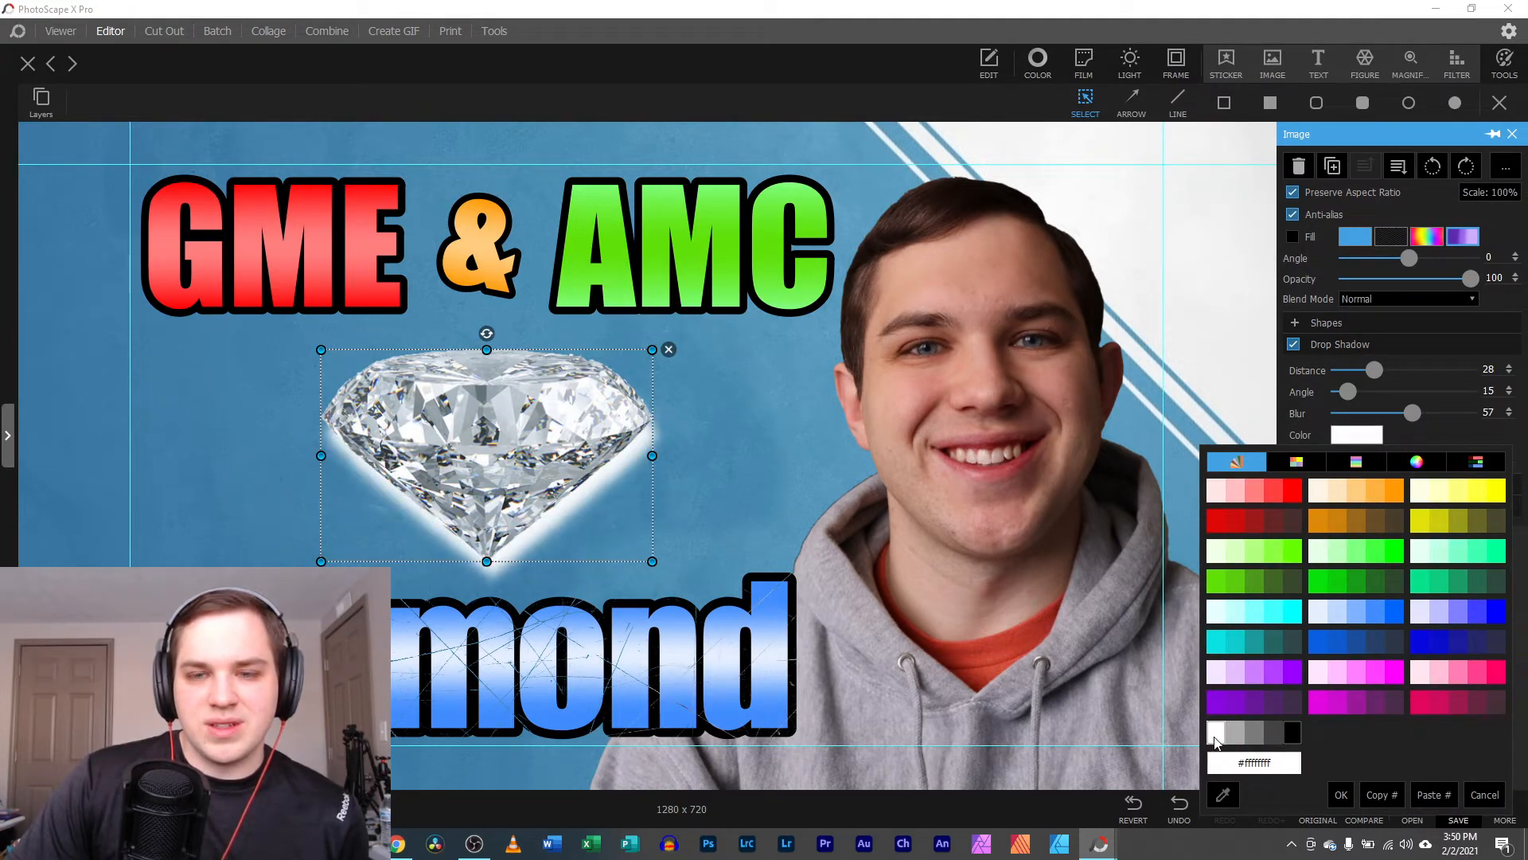
left_click(1216, 740)
left_click_drag(529, 470, 531, 471)
left_click(740, 475)
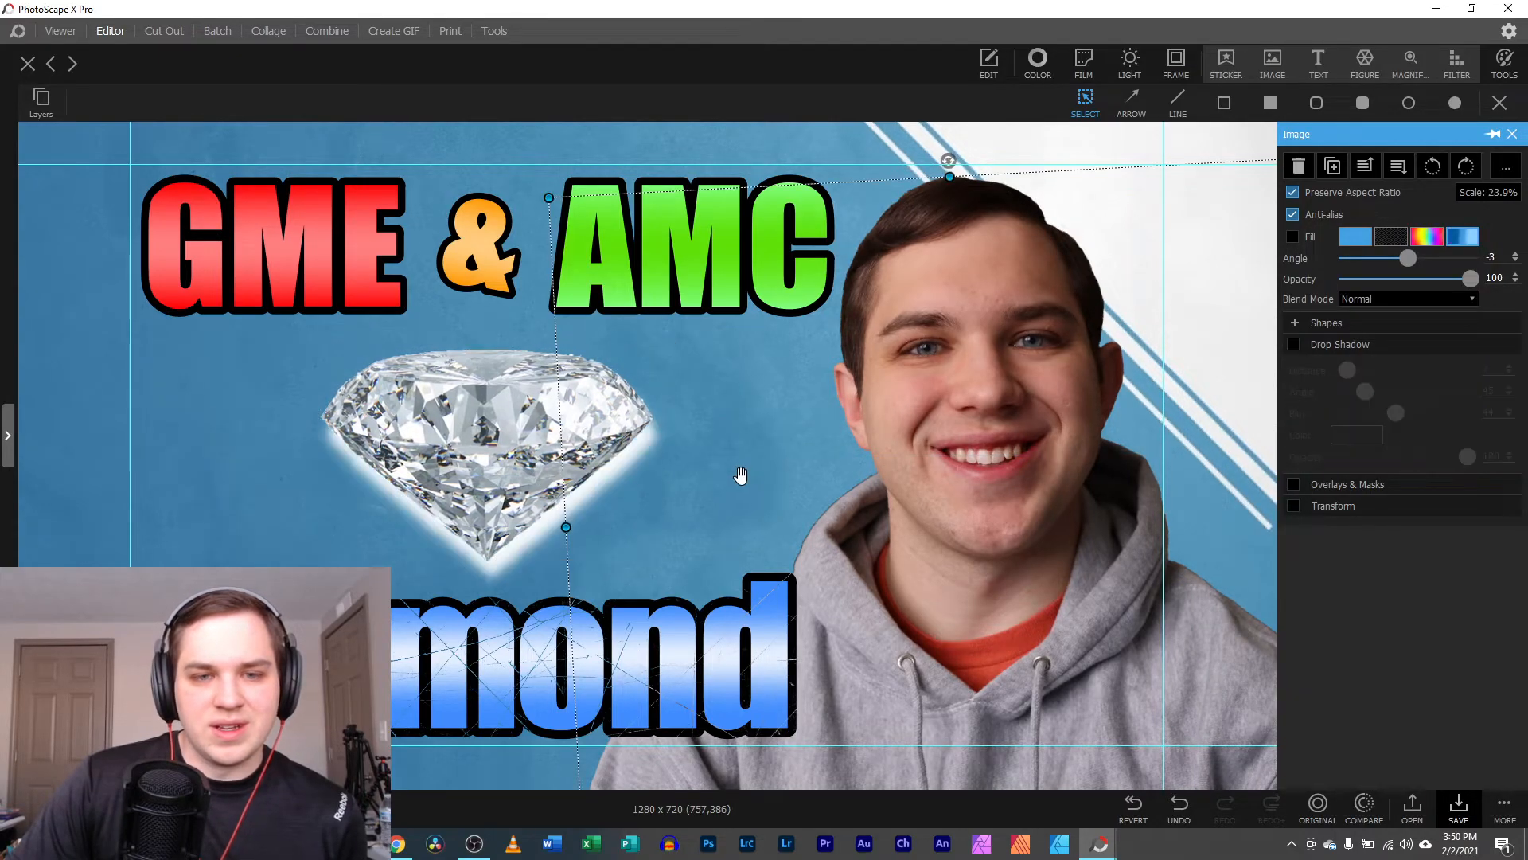
left_click(468, 425)
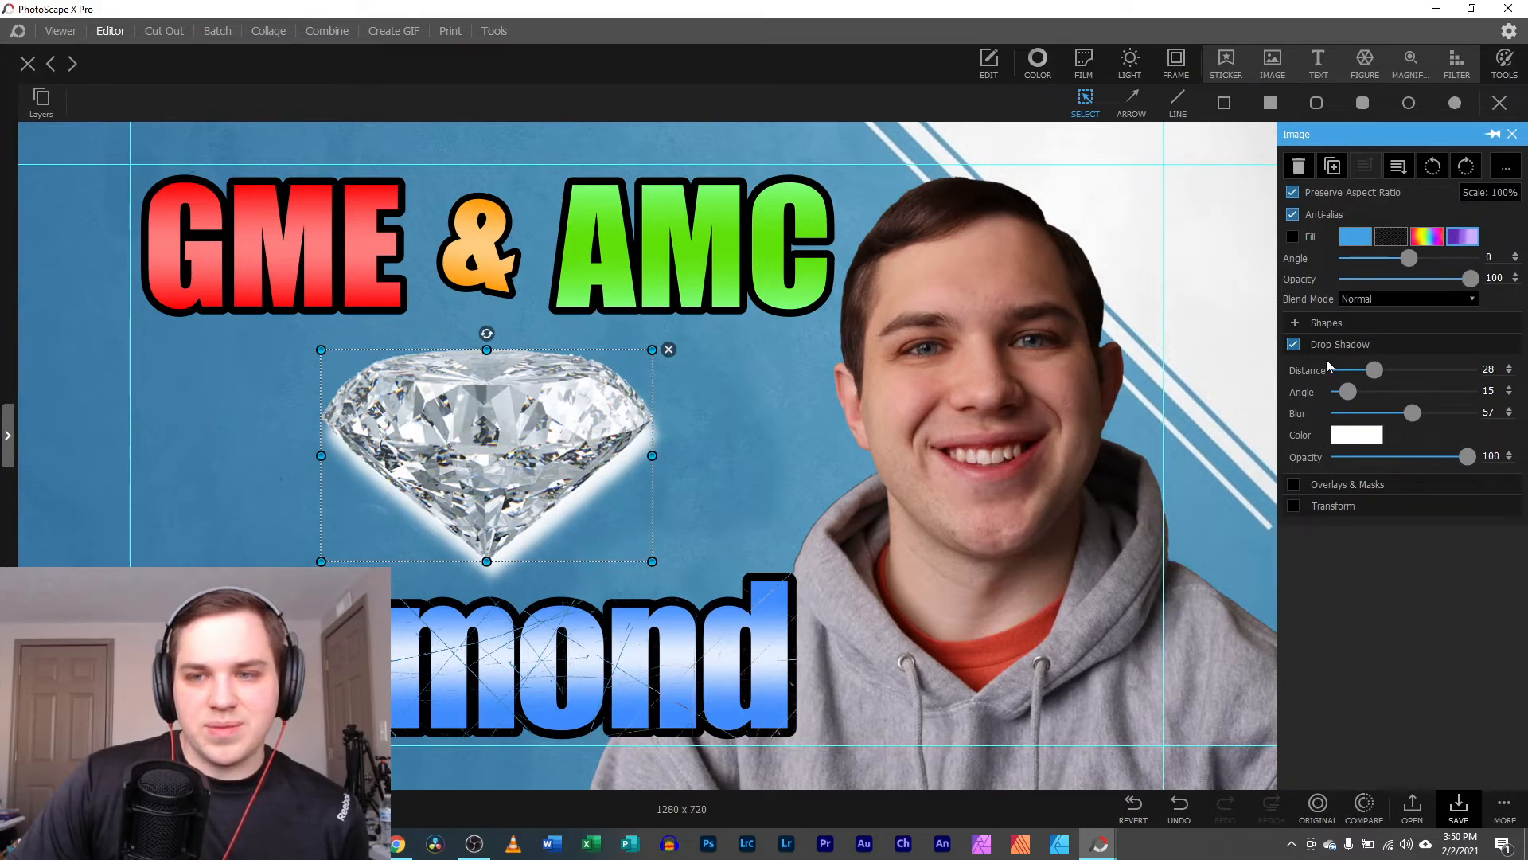
- Reduce the diamond's drop shadow distance to form an even white glow, and nudge the "Diamond" text slightly
left_click_drag(1371, 370, 1459, 407)
left_click(460, 661)
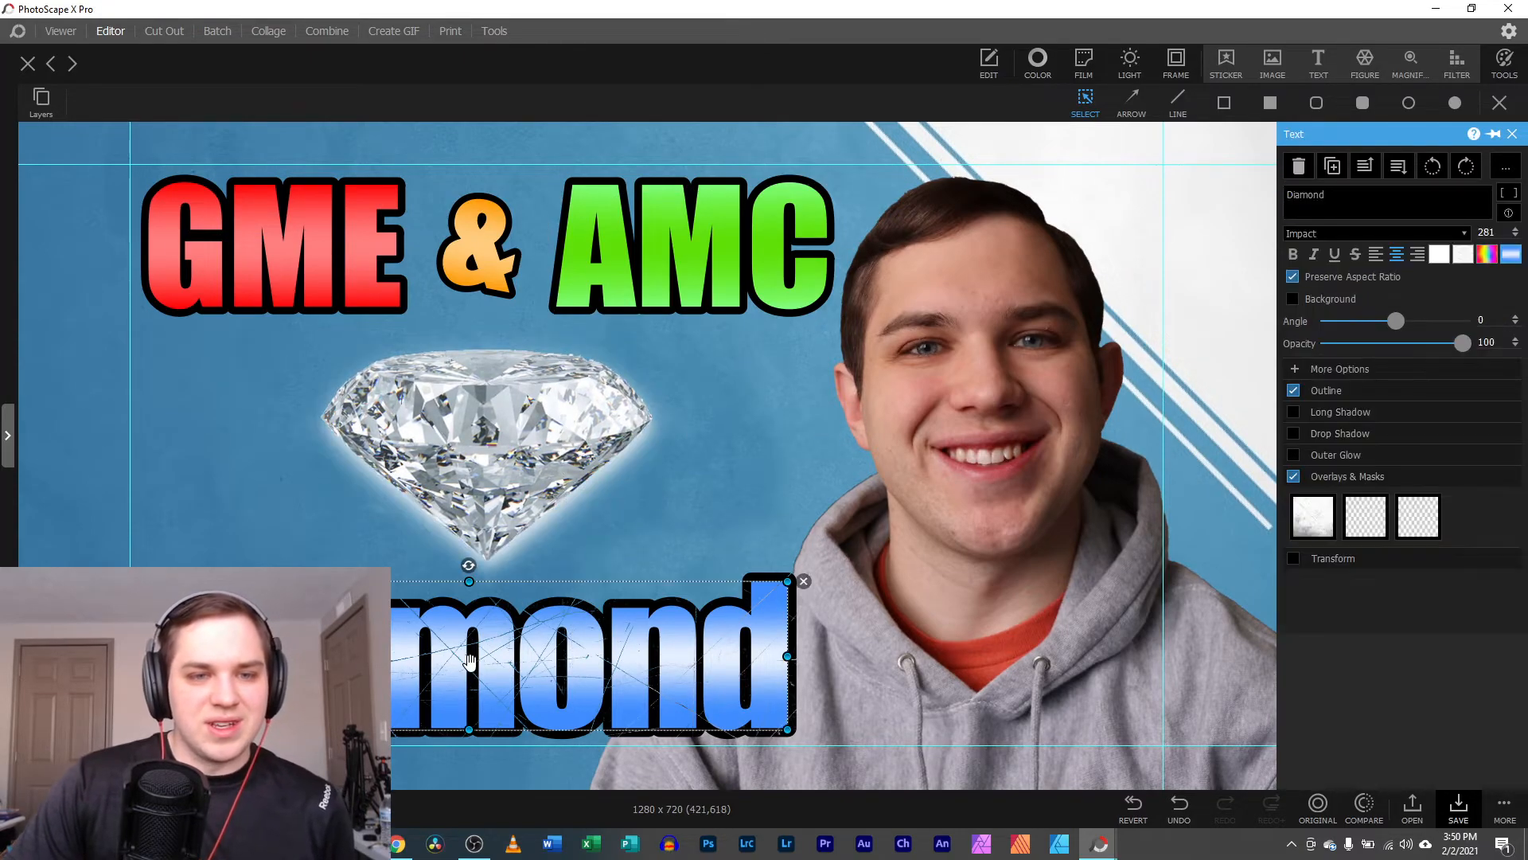
left_click_drag(416, 657, 420, 660)
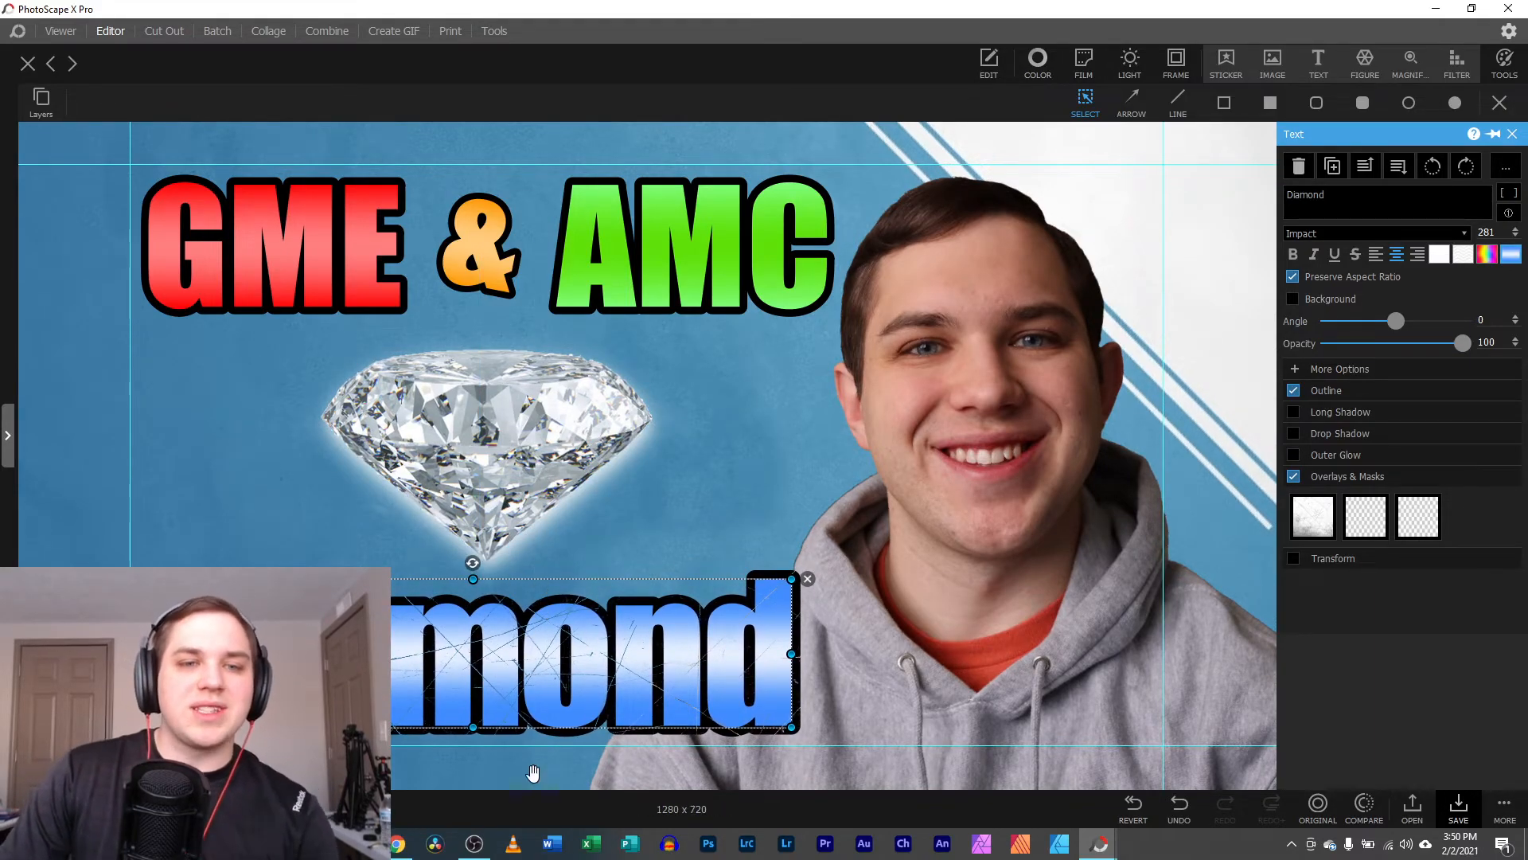
- Turn off the diamond's drop shadow and inspect its cut-out edges up close against the blue background
left_click(487, 483)
left_click(1293, 343)
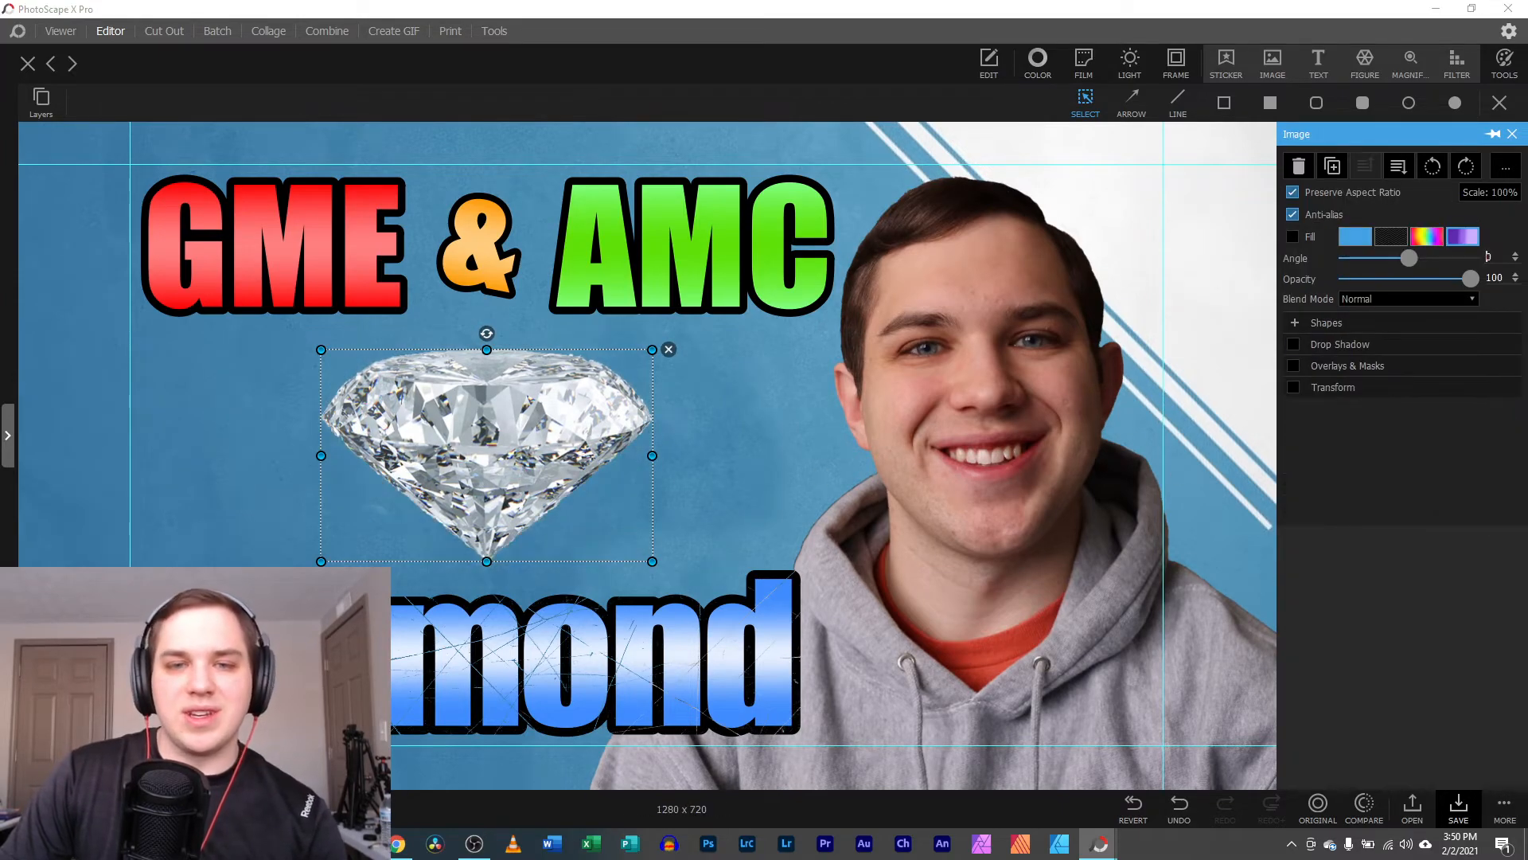
scroll(646, 455, "up", 4)
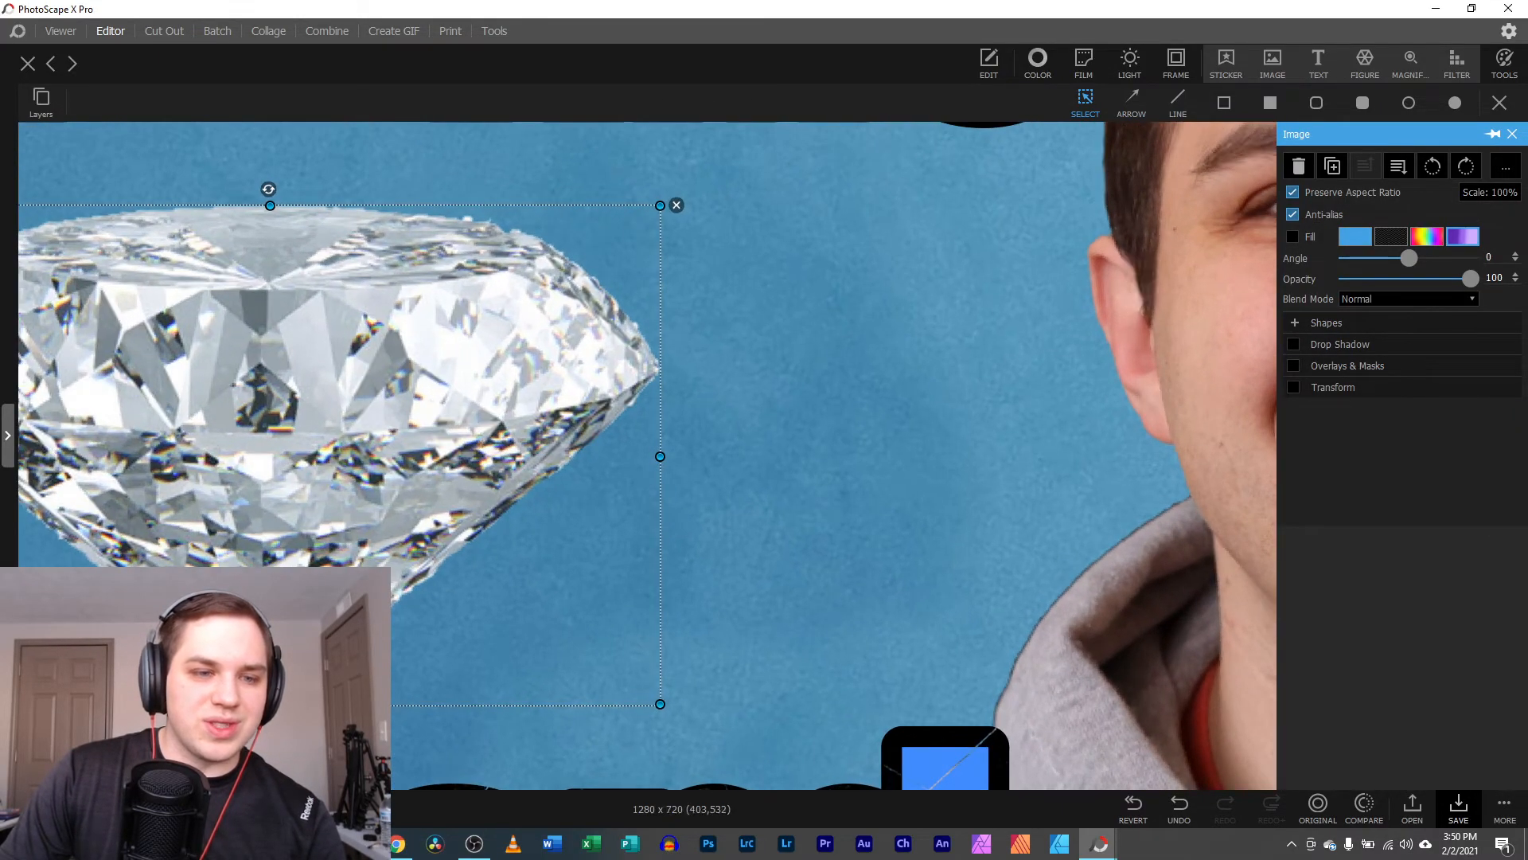
scroll(660, 456, "down", 4)
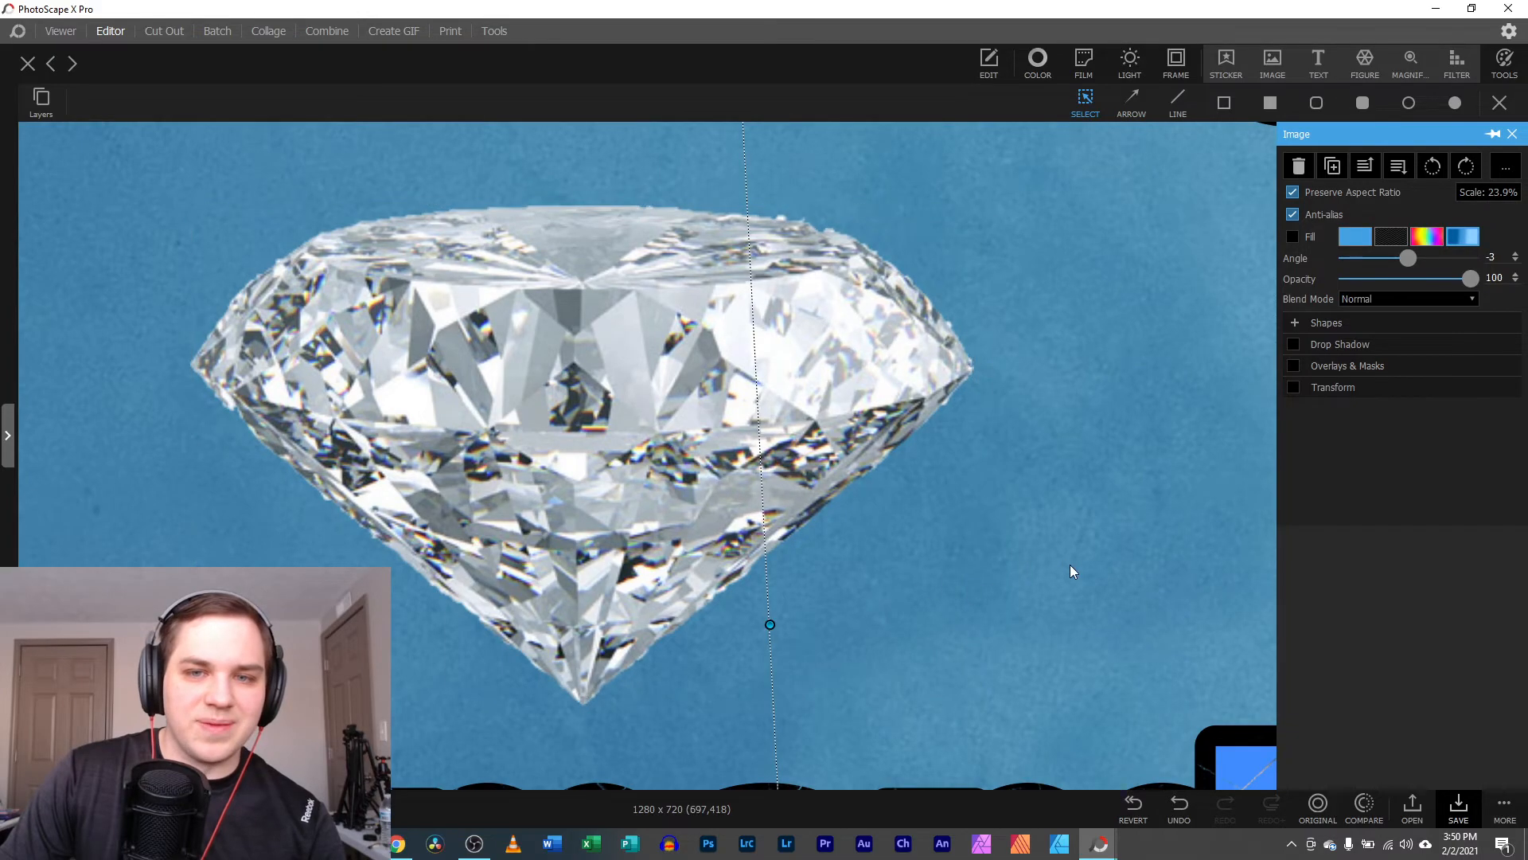
left_click(493, 646)
scroll(647, 455, "down", 5)
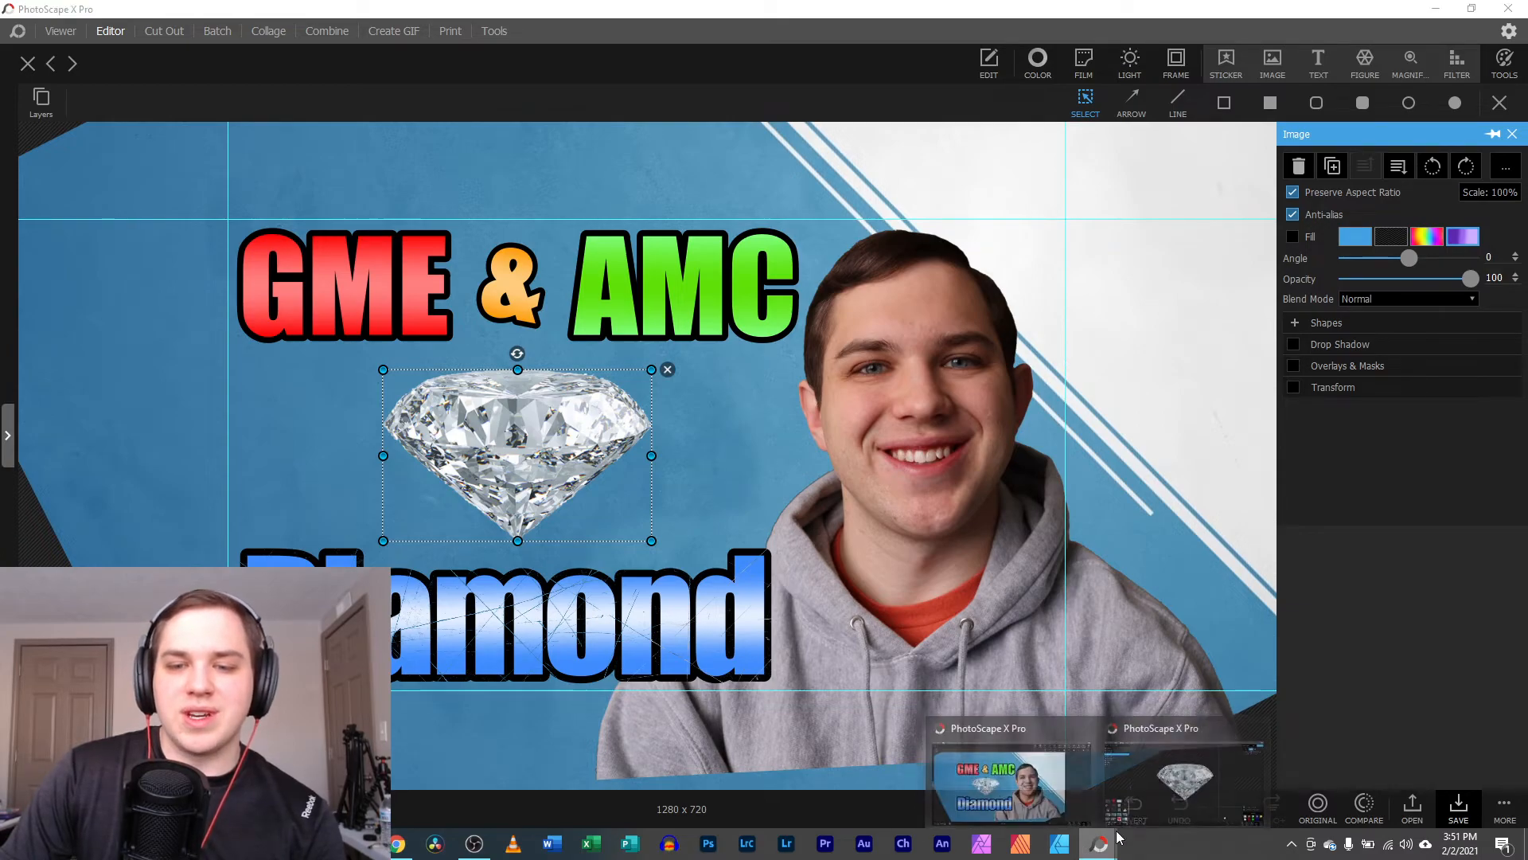
- Switch to the window with the diamond cut-out and save it to the Desktop as the PNG "diamondforblog.-1-cutout"
left_click(1178, 784)
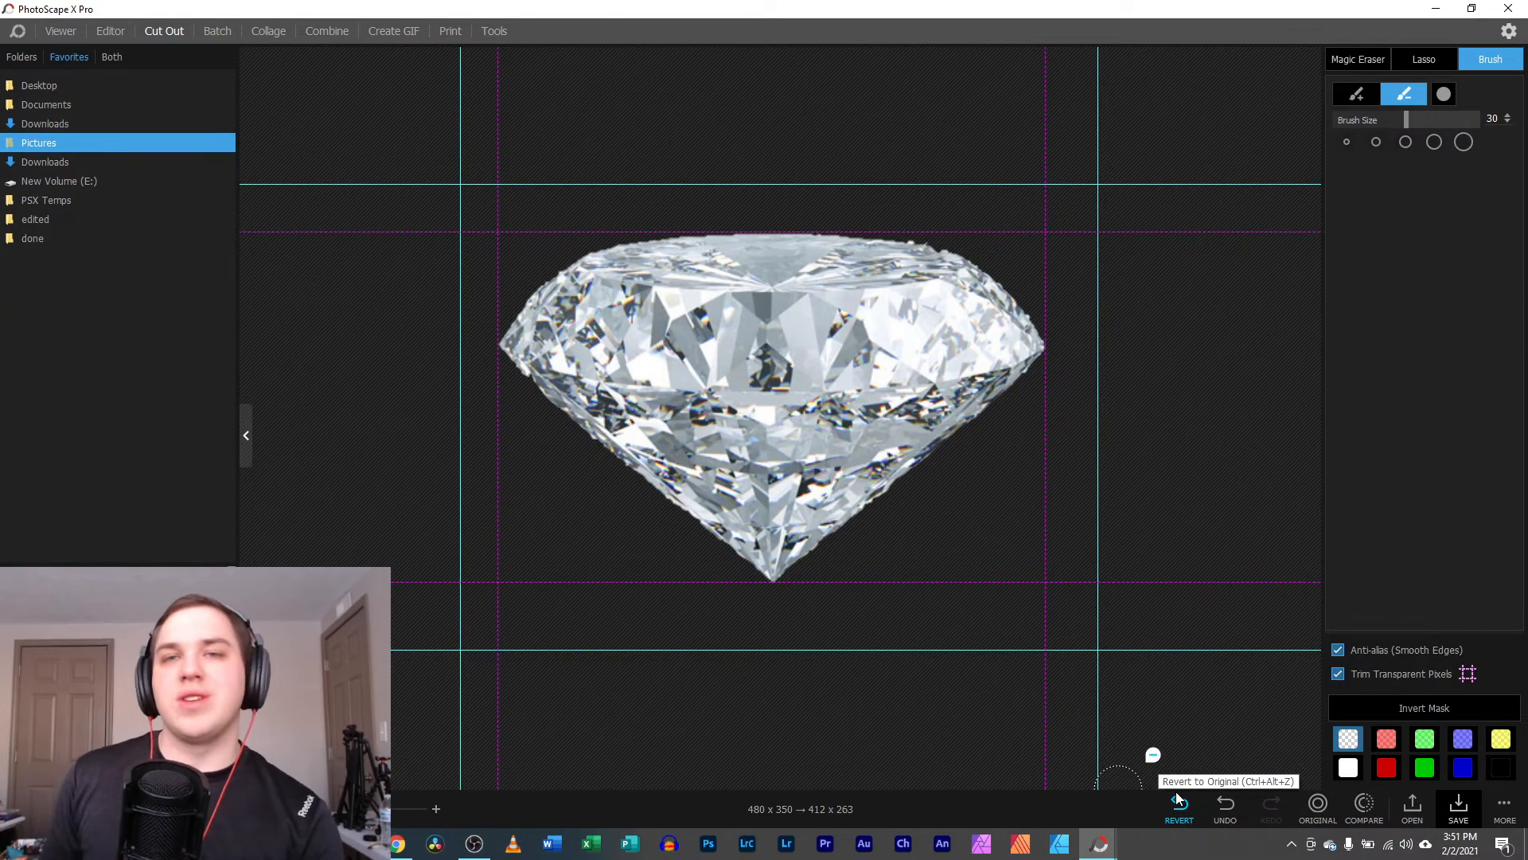
left_click(1461, 808)
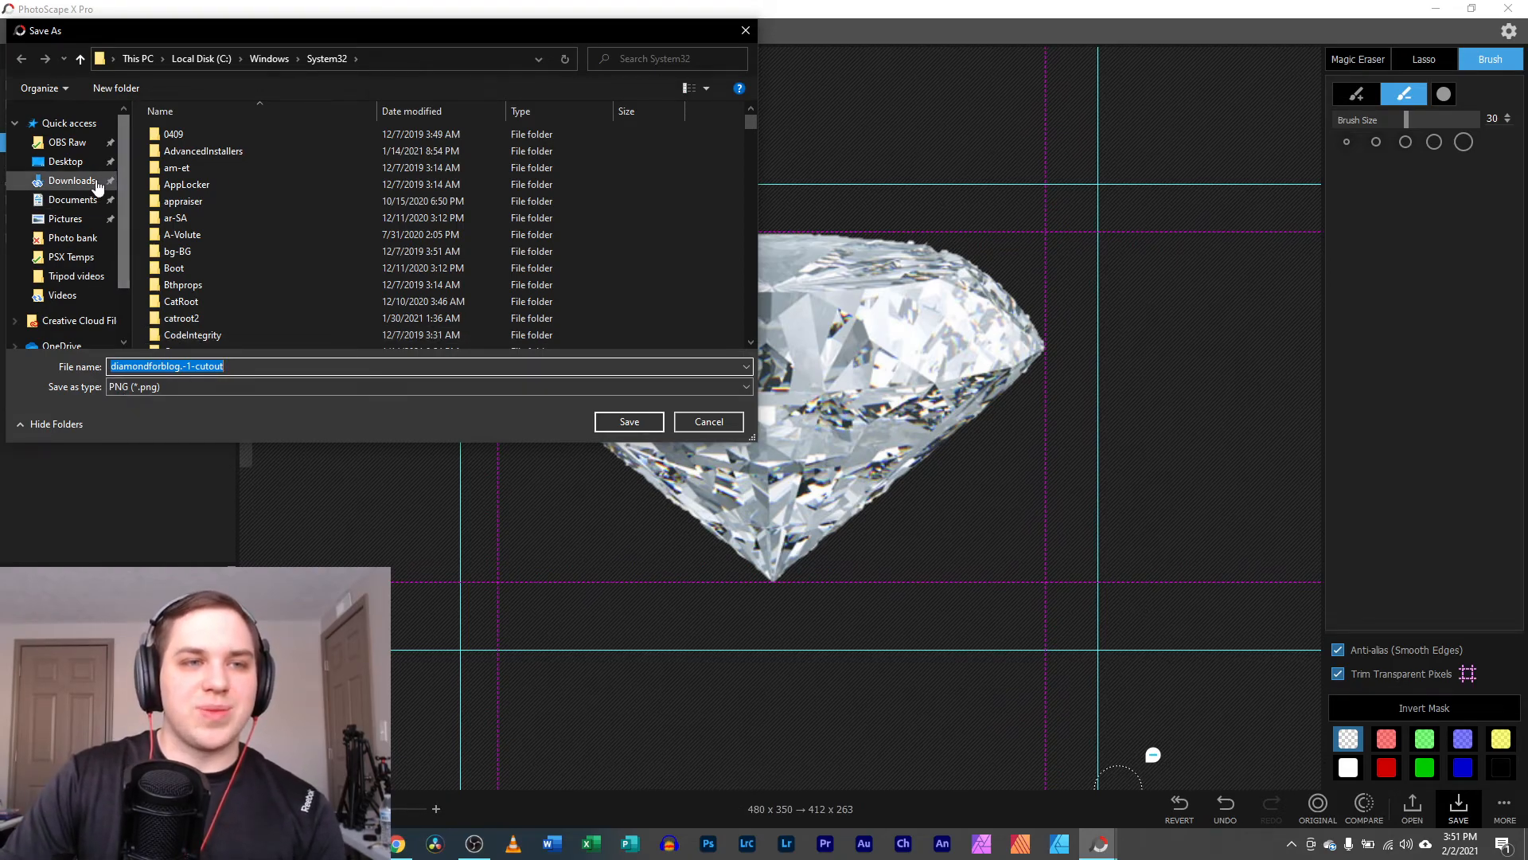
left_click(70, 168)
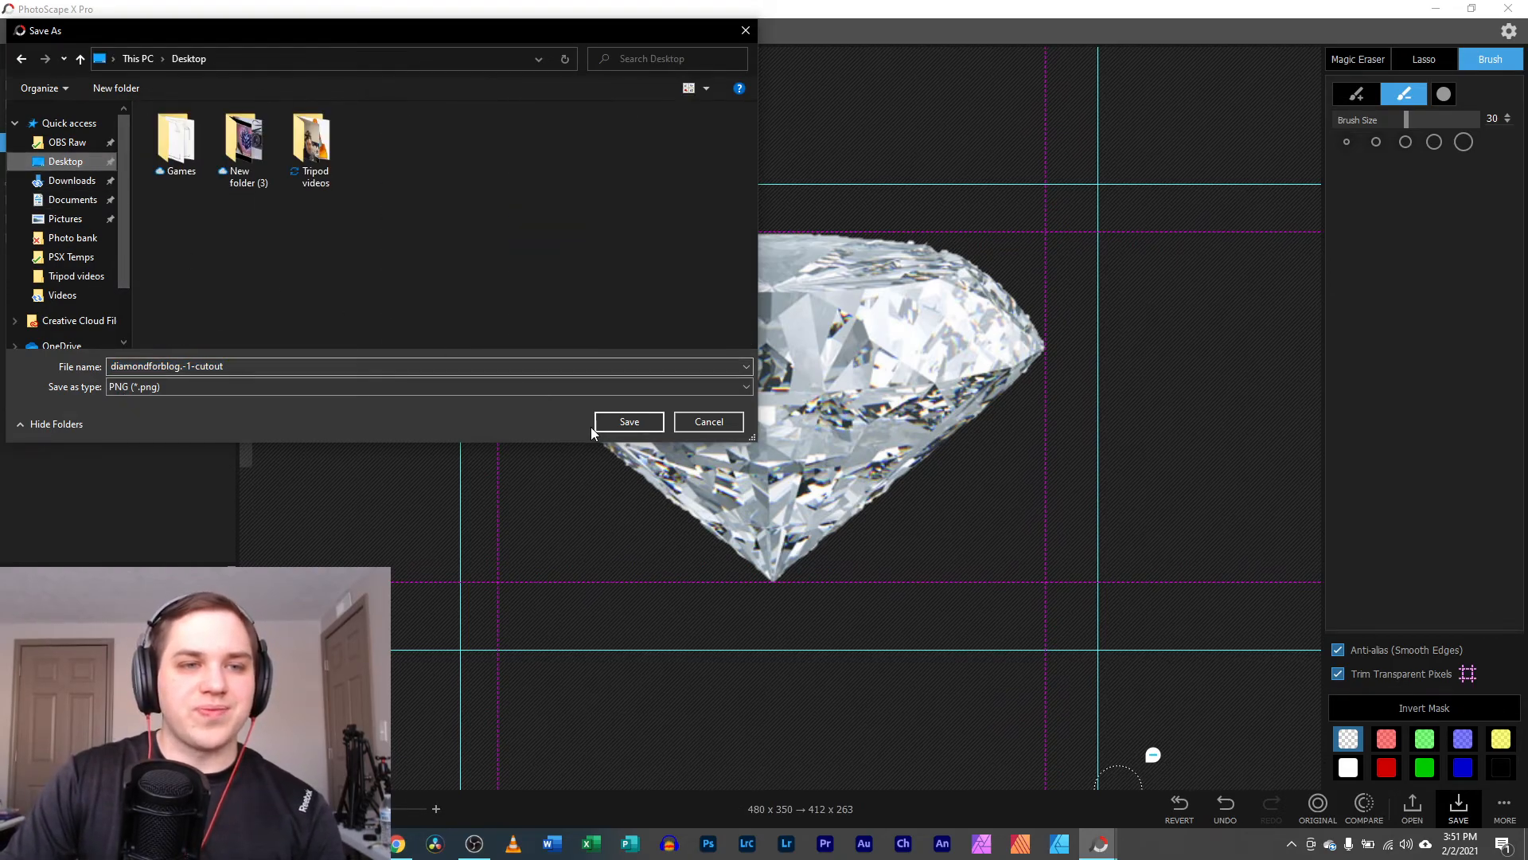
left_click(645, 419)
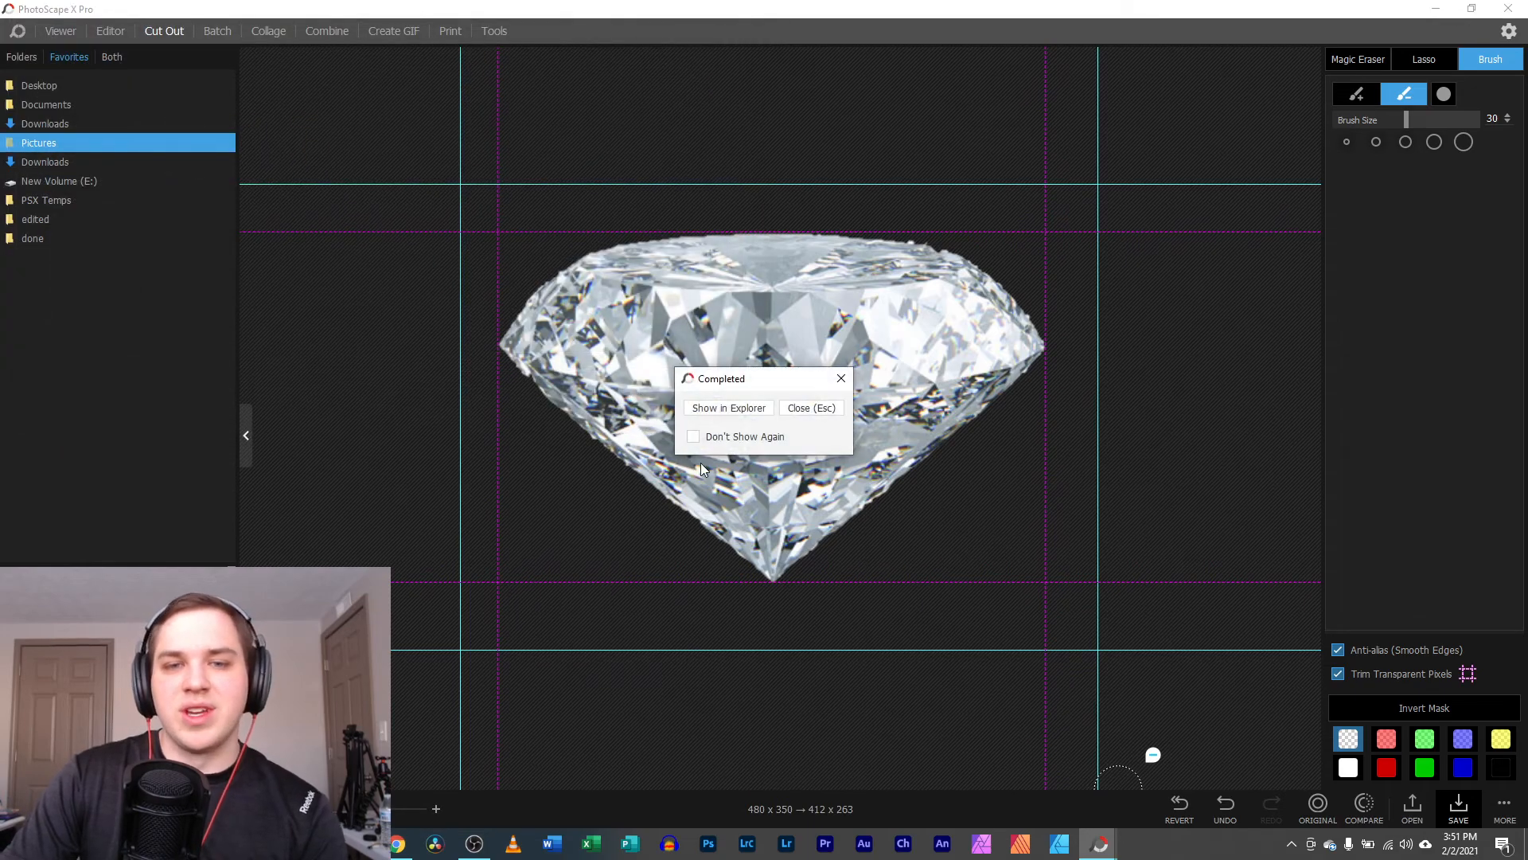
left_click(840, 381)
- Open the saved diamond PNG from the desktop to check its transparent background, and close the viewer
left_click(1526, 846)
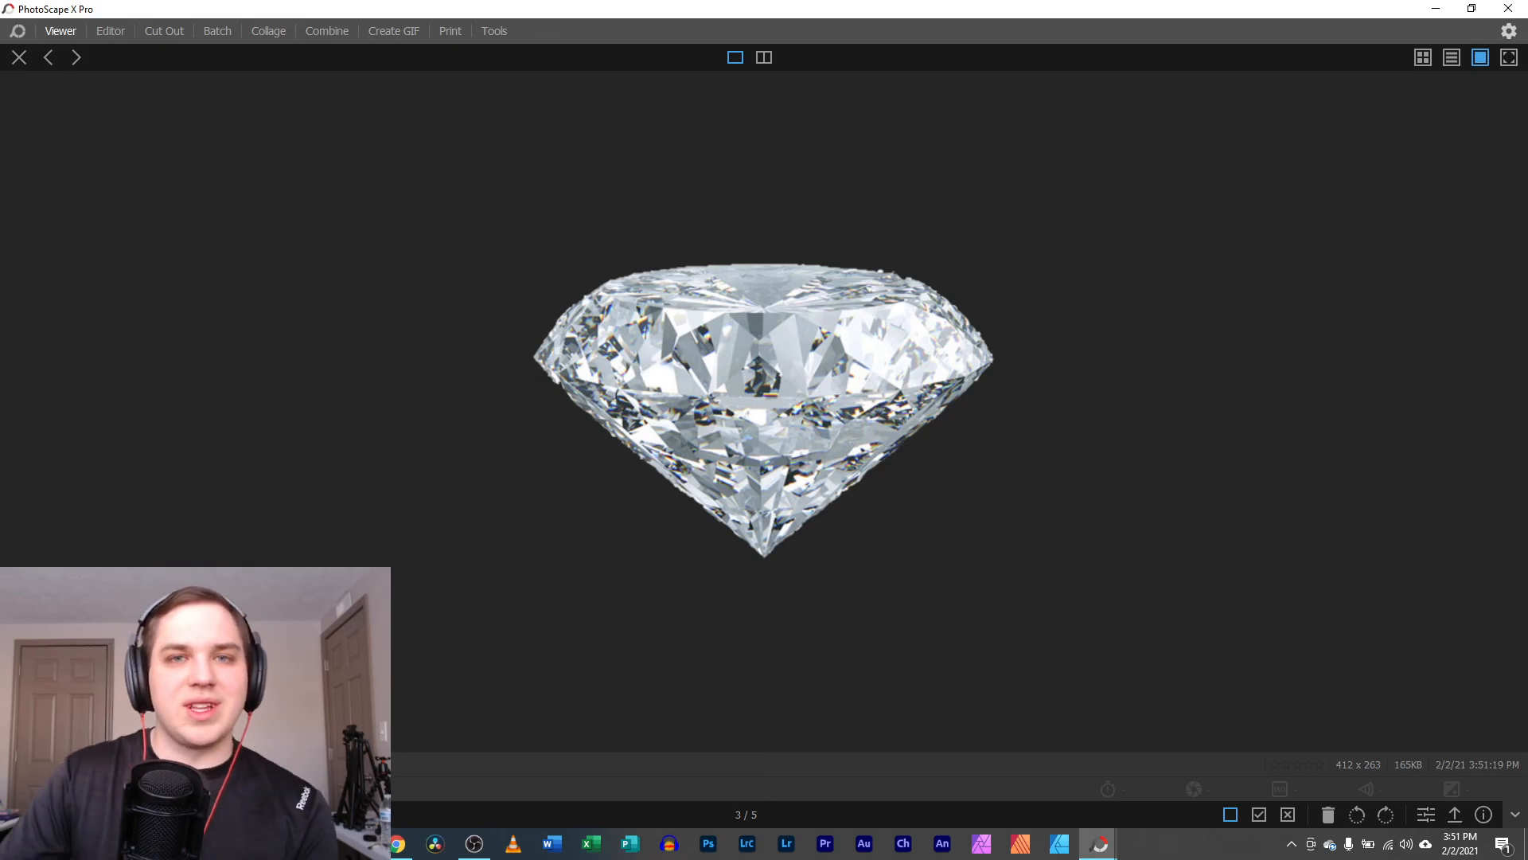
left_click(1508, 8)
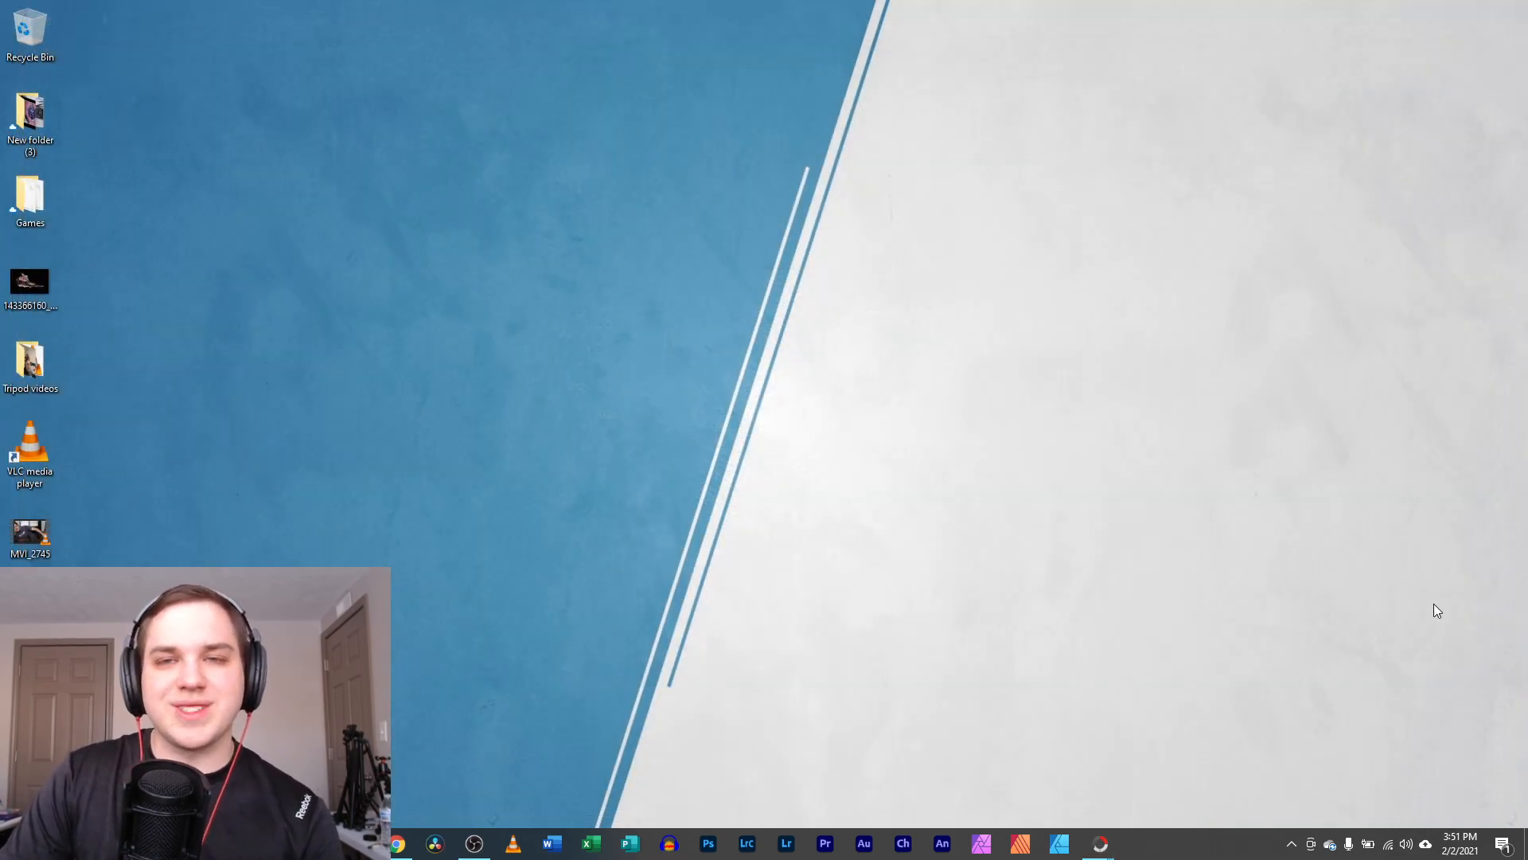
left_click(1291, 845)
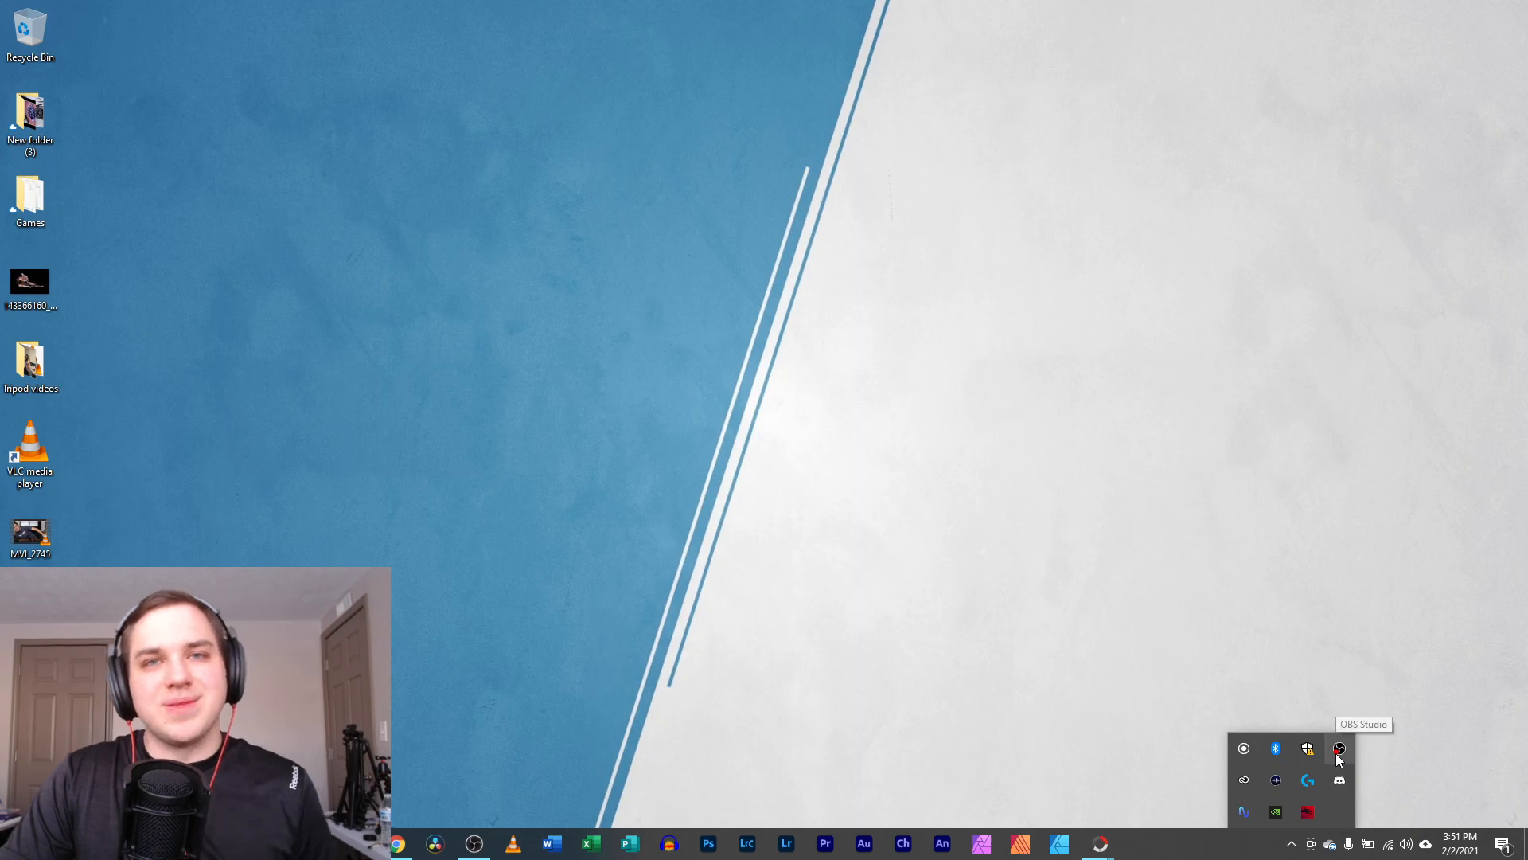